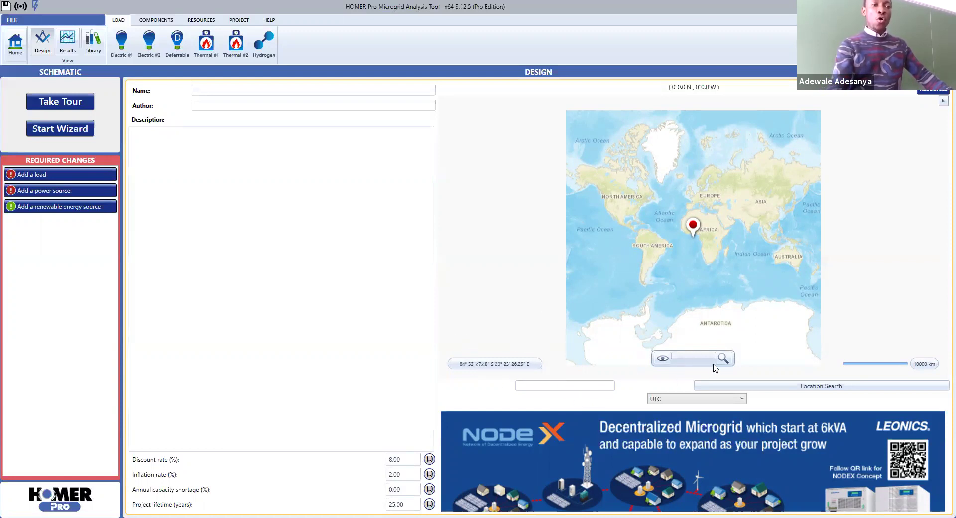
Set the project location to Houghton, Michigan with a location search on the map.
click(568, 387)
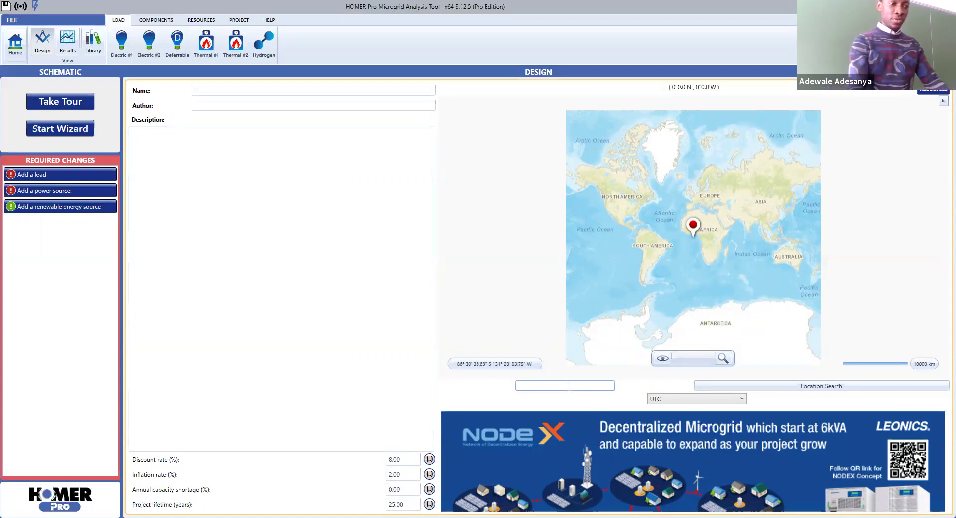
text(Hou)
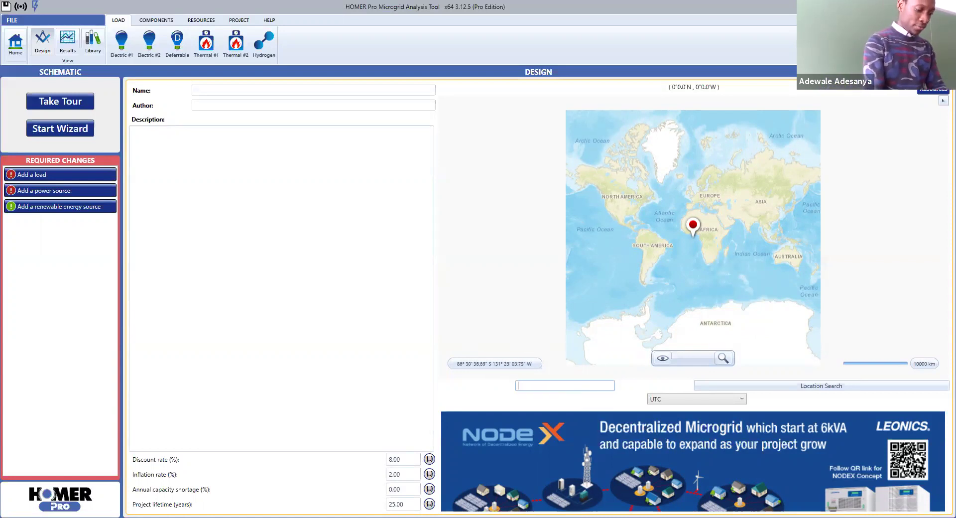
text(g)
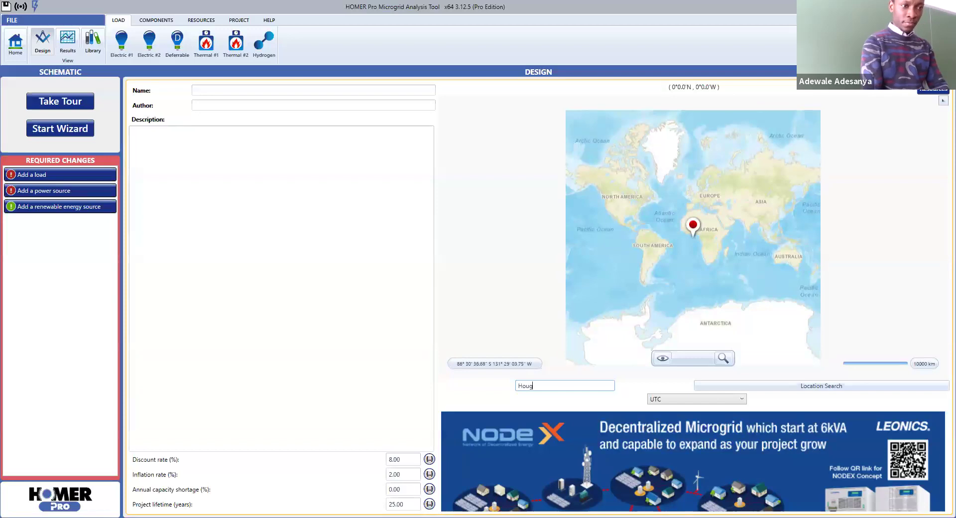
text(hton)
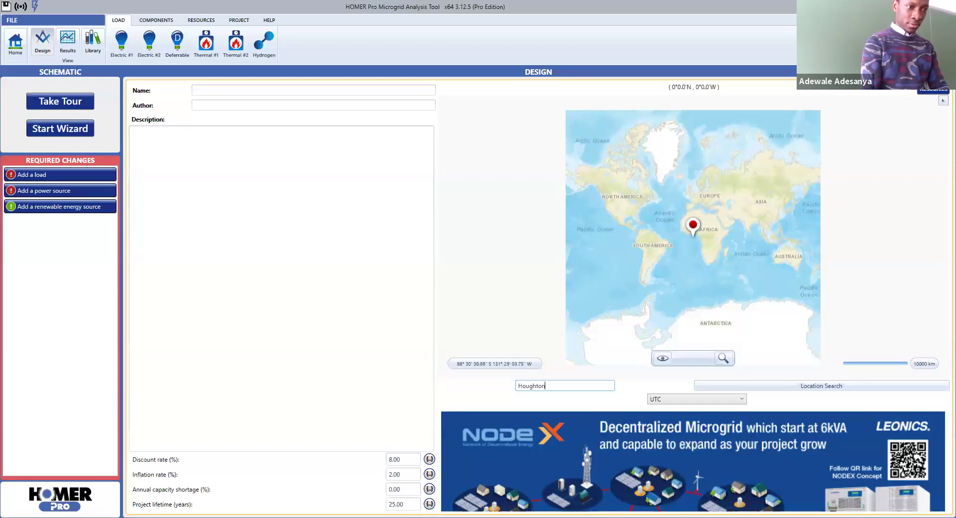
text(, M)
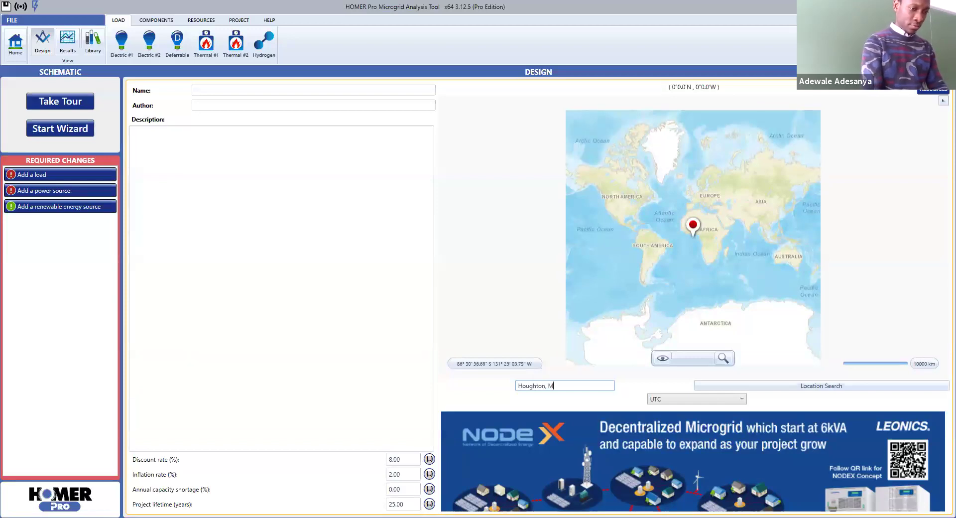
text(ich)
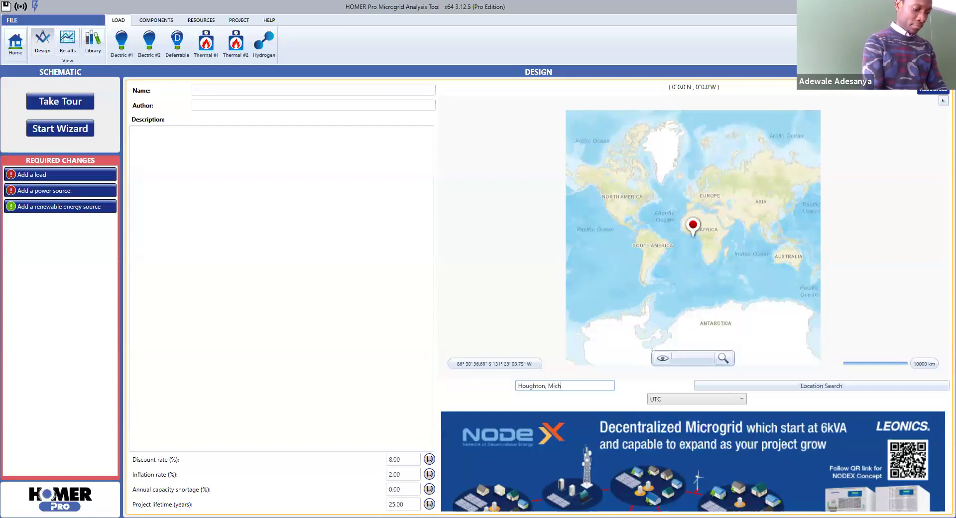
text(igan)
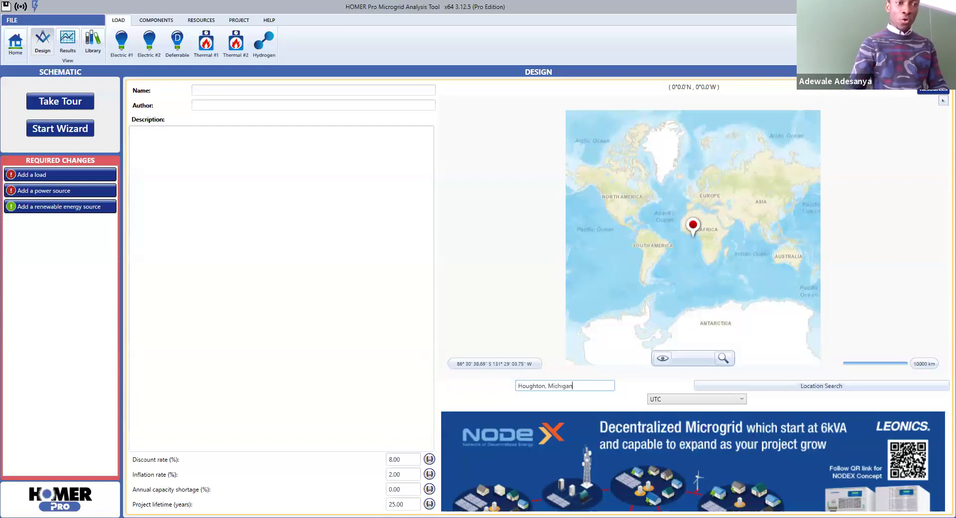
click(722, 359)
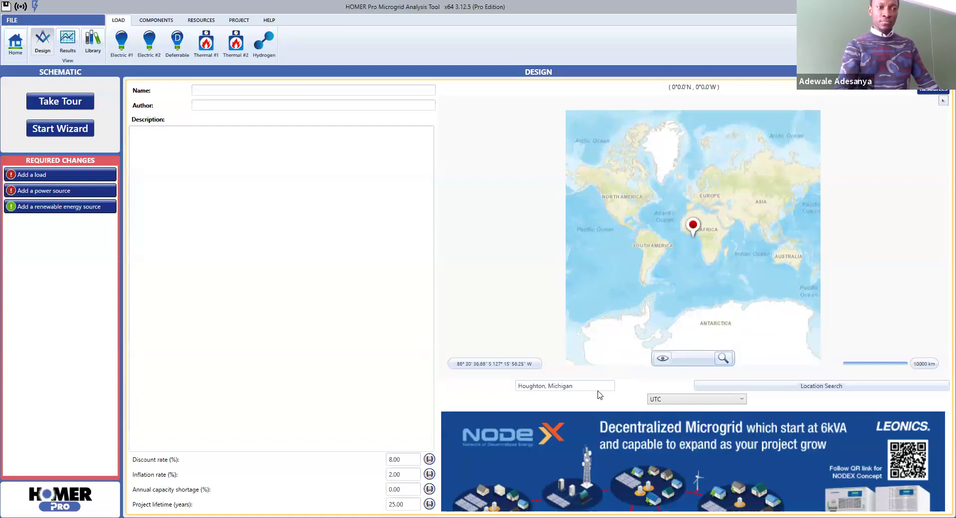
mouse_move(722, 359)
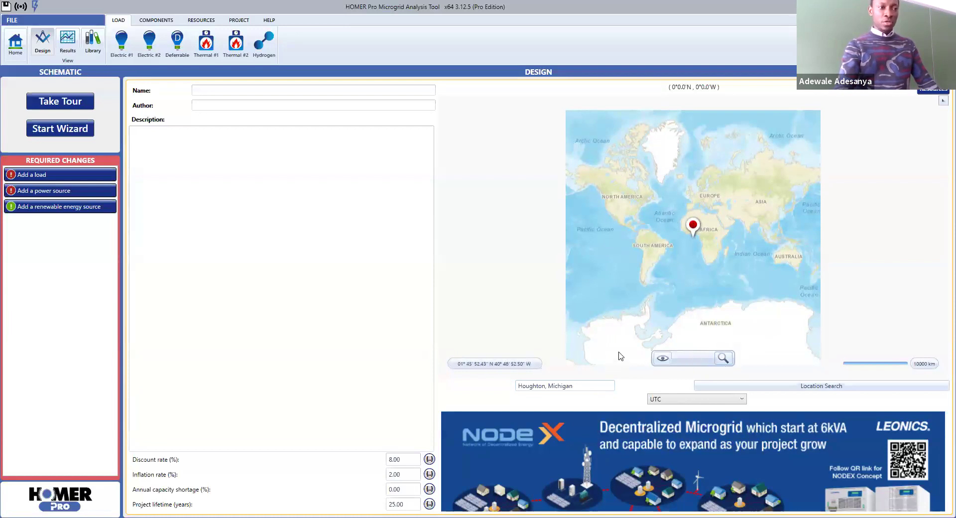
click(582, 386)
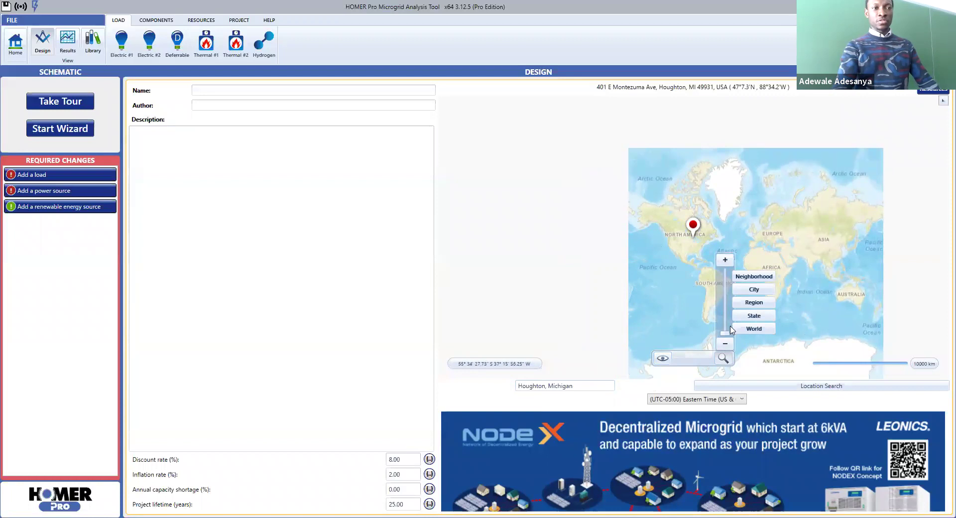
drag(725, 336, 718, 284)
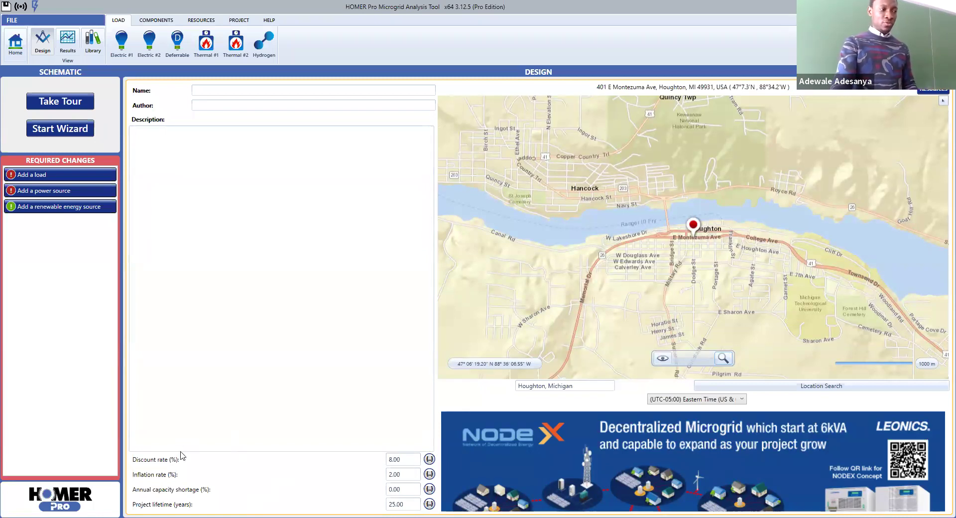
Set the project's discount rate to 7% and its inflation rate to 1.5%.
click(393, 460)
key(BackSpace)
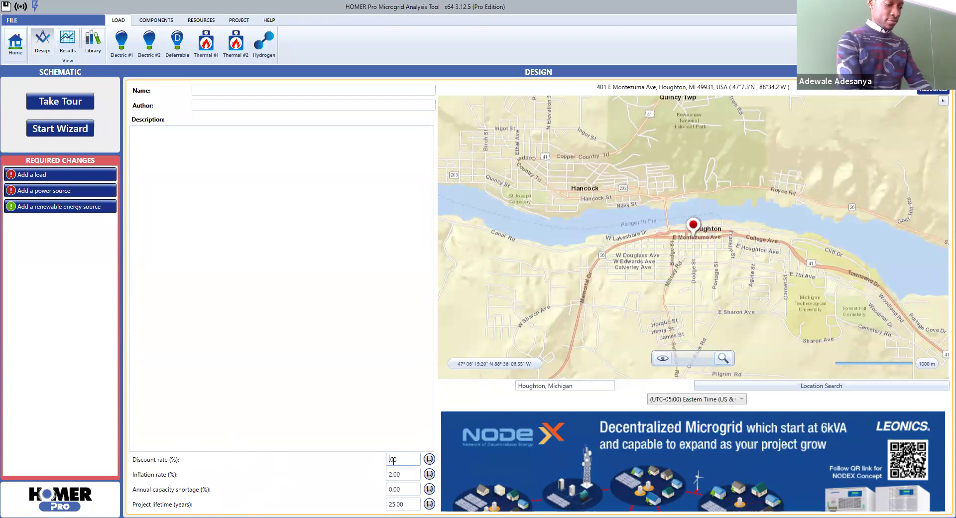
text(7)
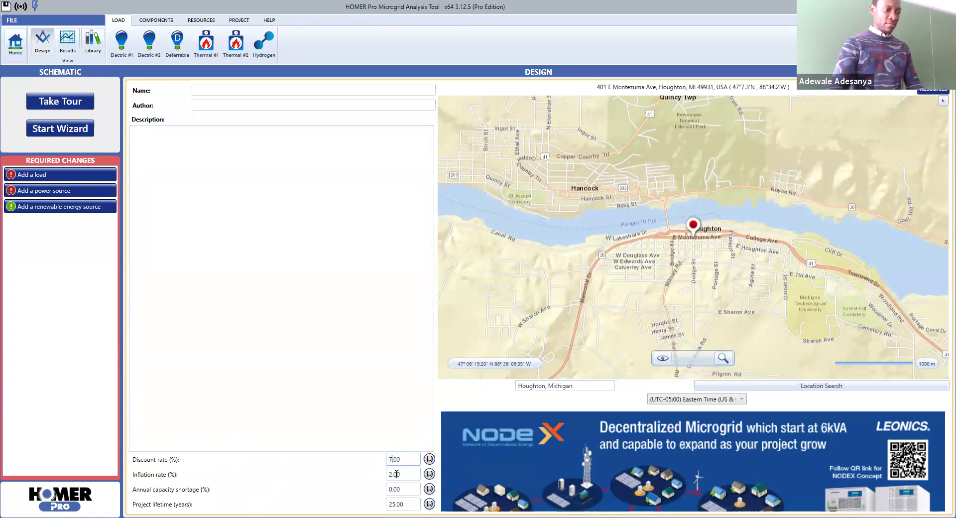
click(393, 475)
key(BackSpace)
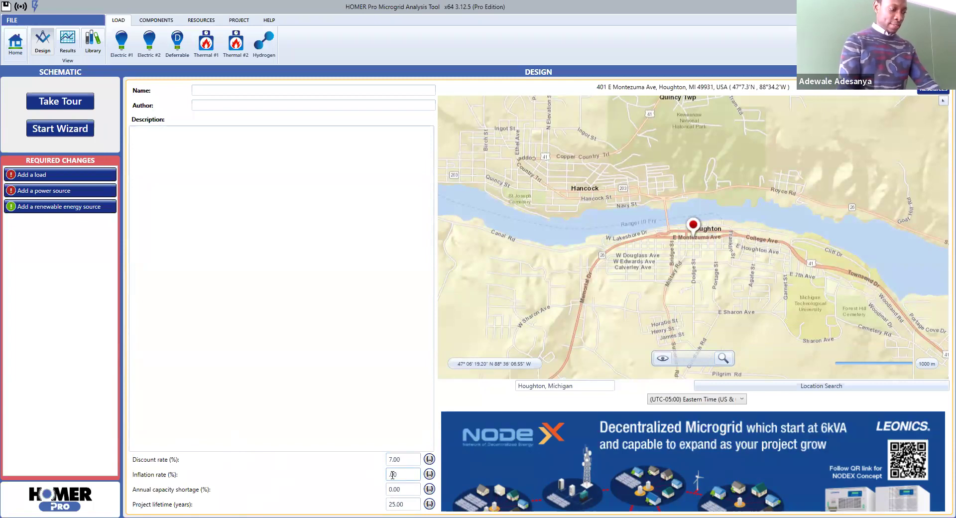
text(1.)
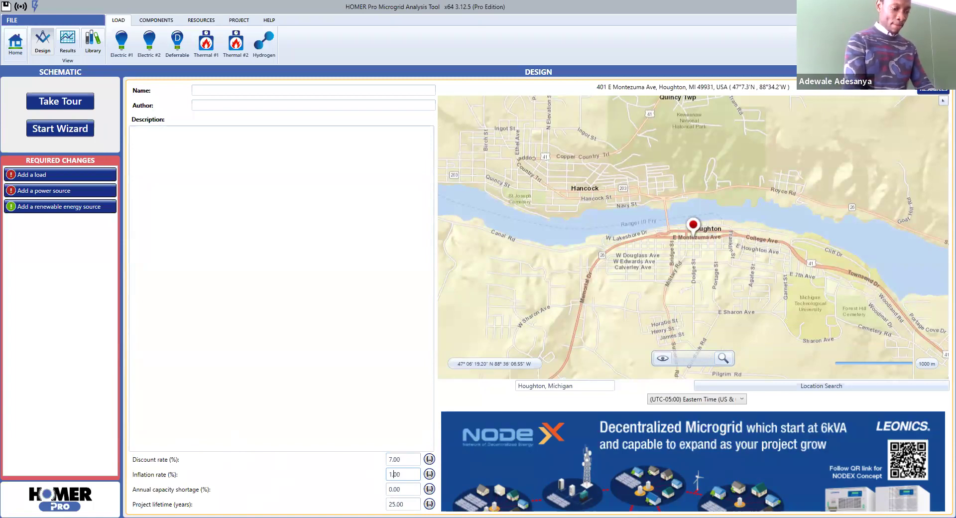
text(5)
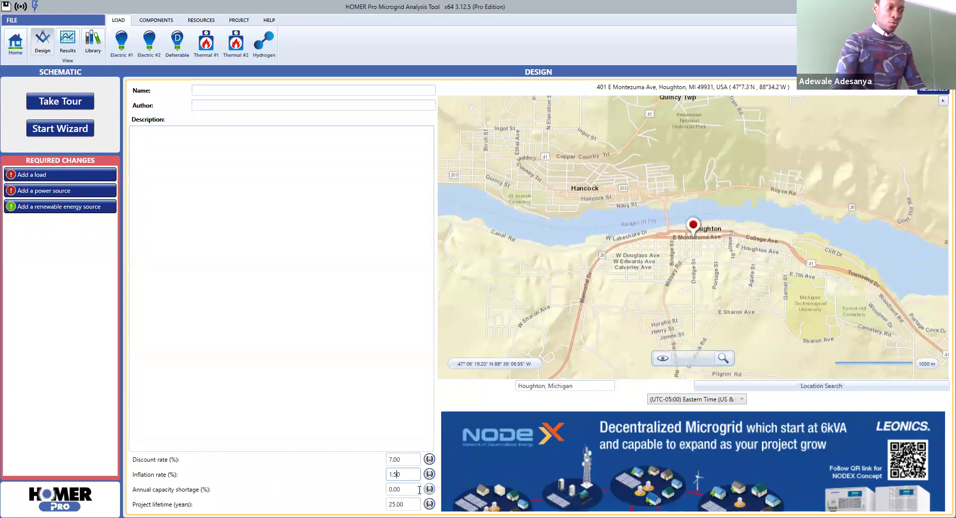
click(305, 371)
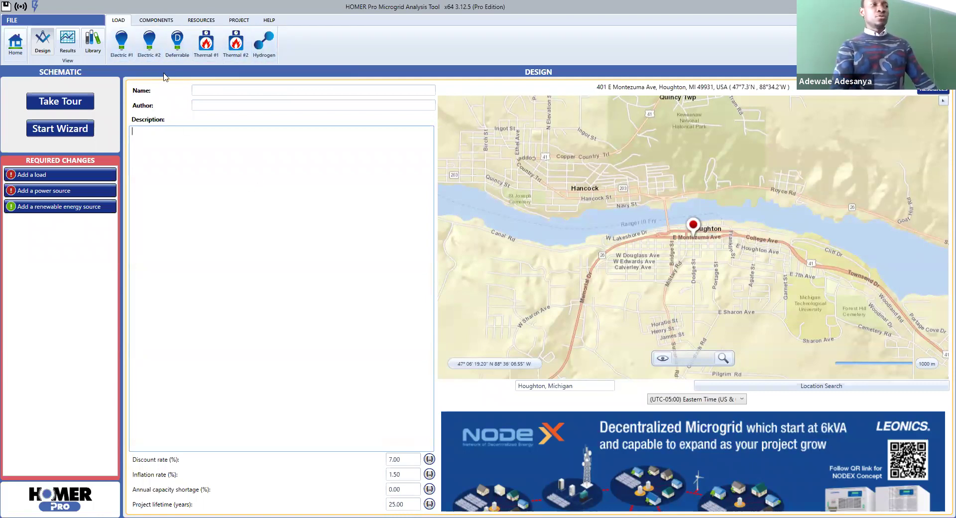
Examine the controller setup and the list of available generator models without adding any.
click(158, 20)
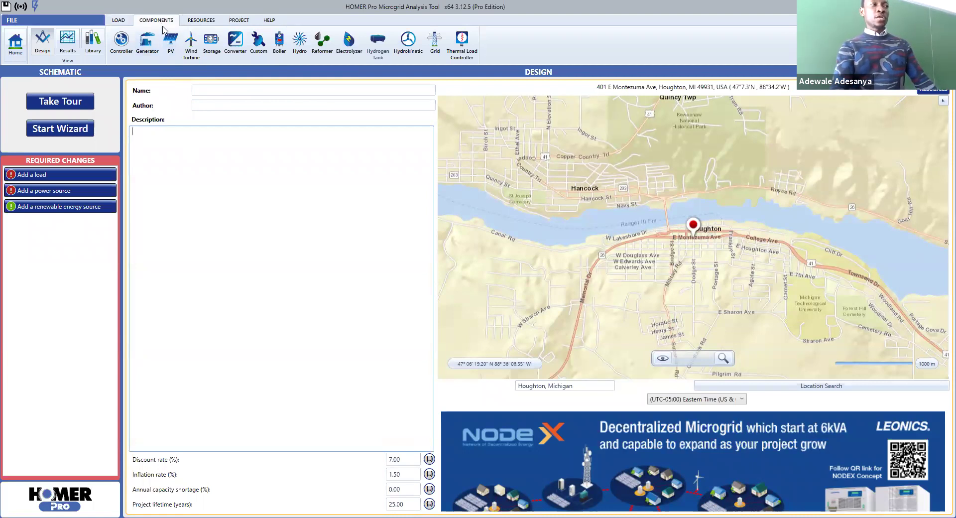
click(121, 54)
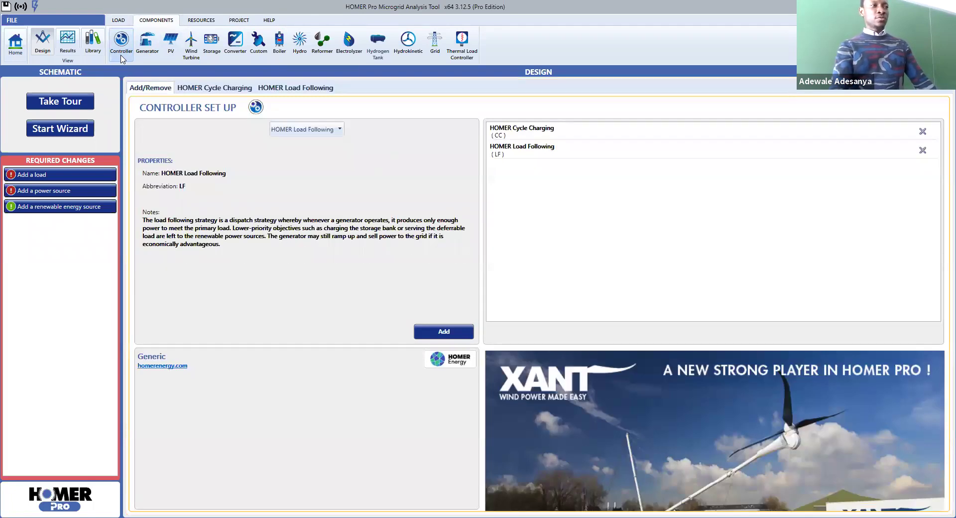
click(151, 53)
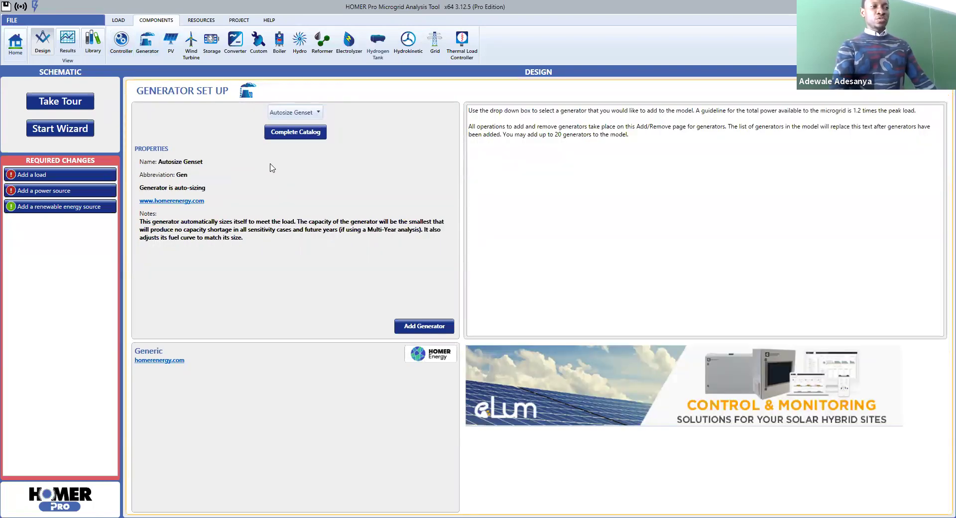
click(319, 113)
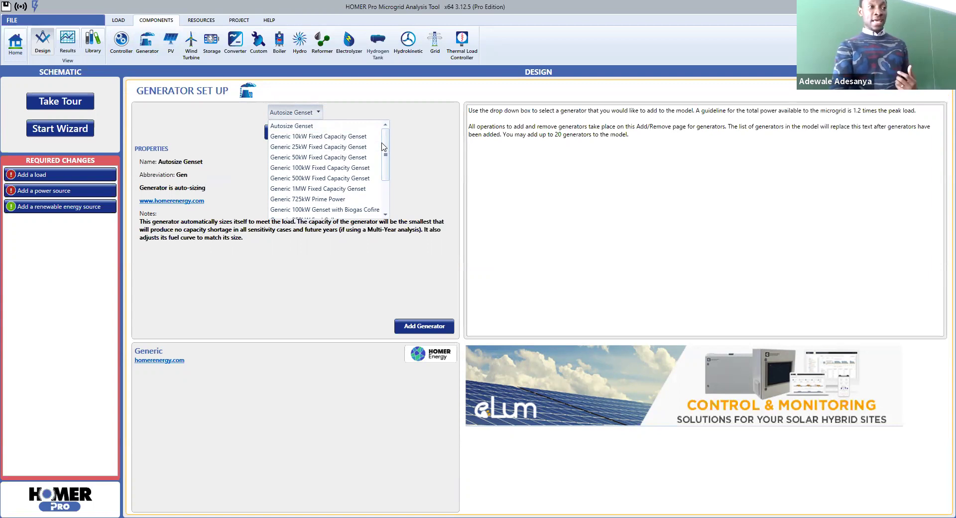
mouse_move(385, 144)
mouse_down()
mouse_move(382, 201)
mouse_move(388, 148)
mouse_up()
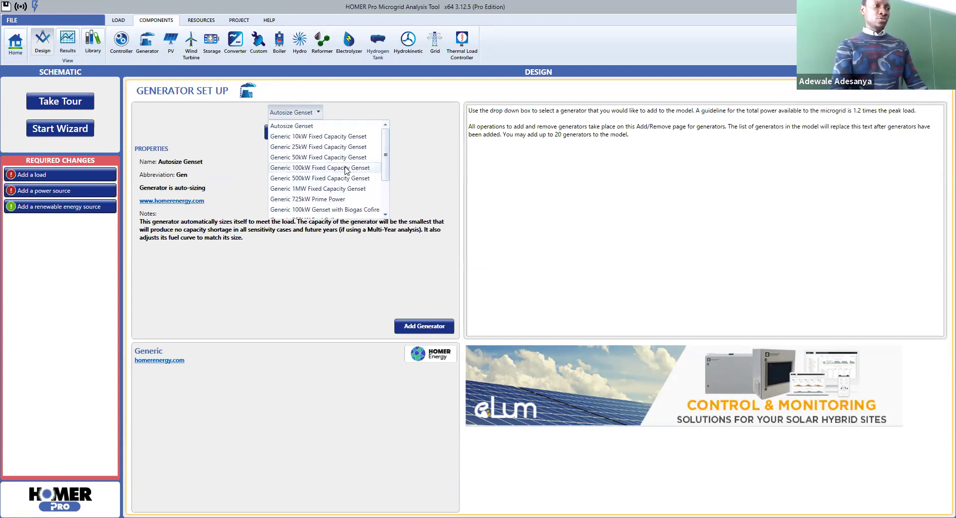
scroll(328, 199, down, 1)
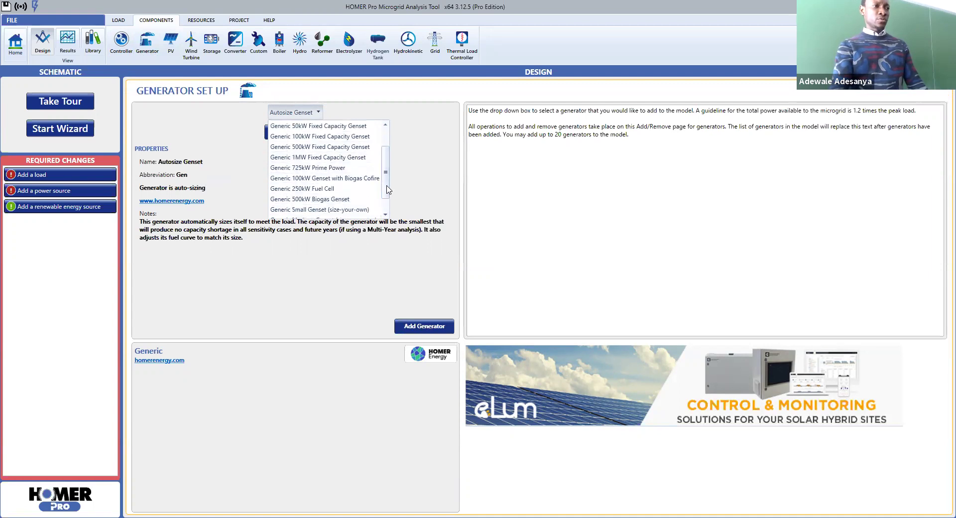
click(421, 183)
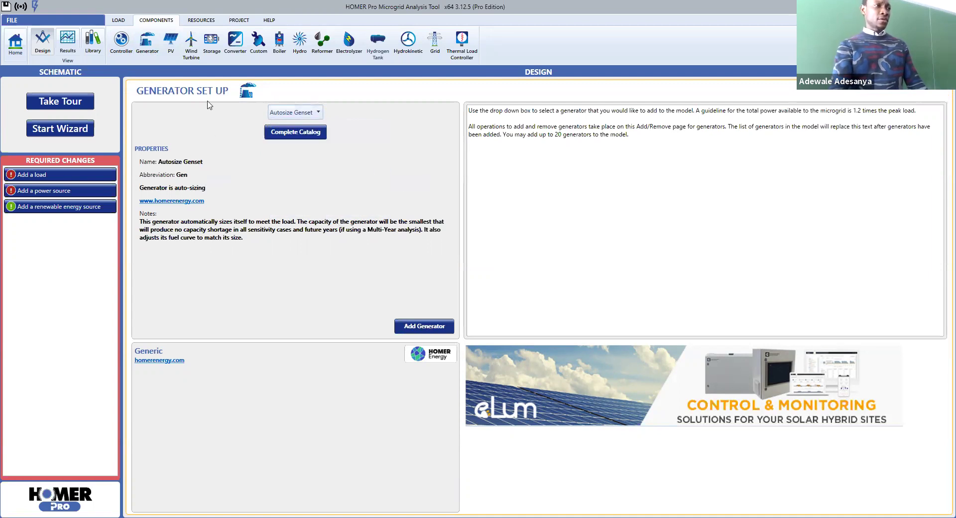
Examine the PV setup with its available PV types, plus the wind turbine and storage setup options.
click(172, 49)
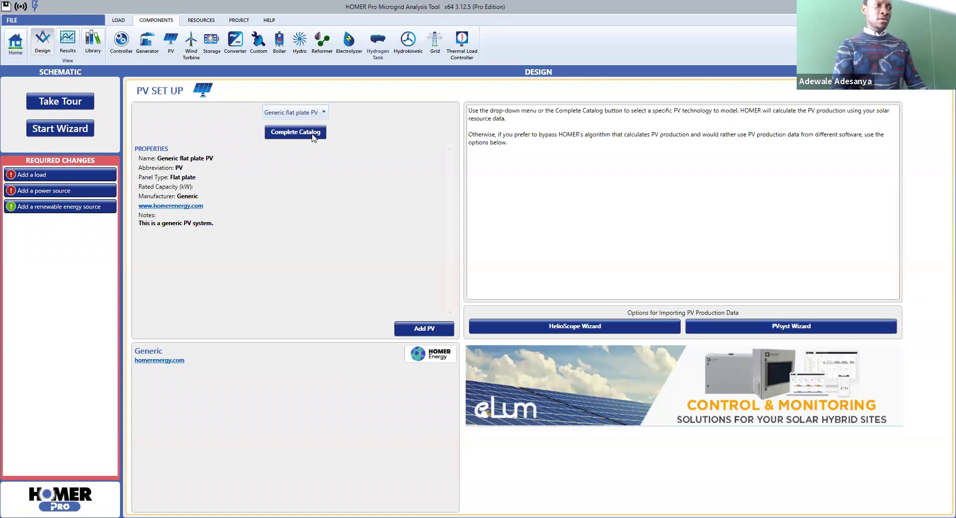
click(324, 113)
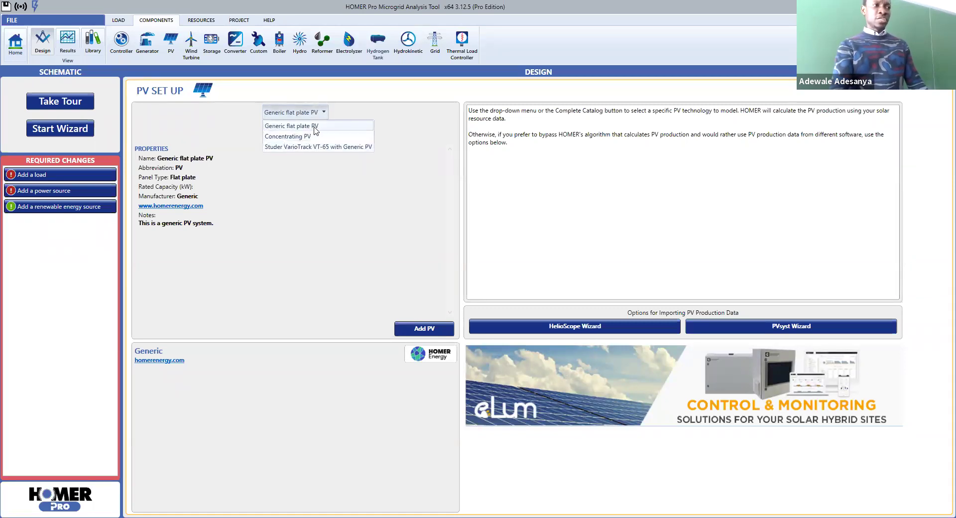
click(290, 211)
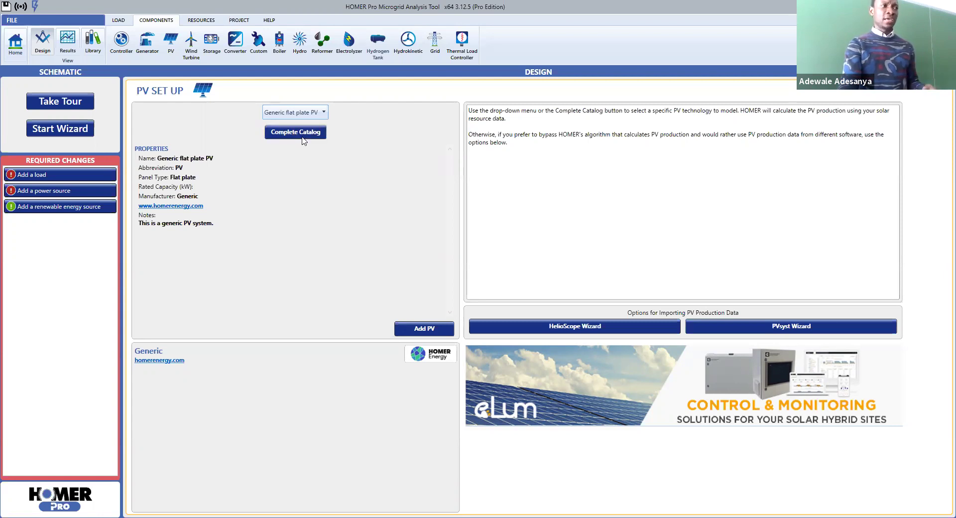
click(193, 53)
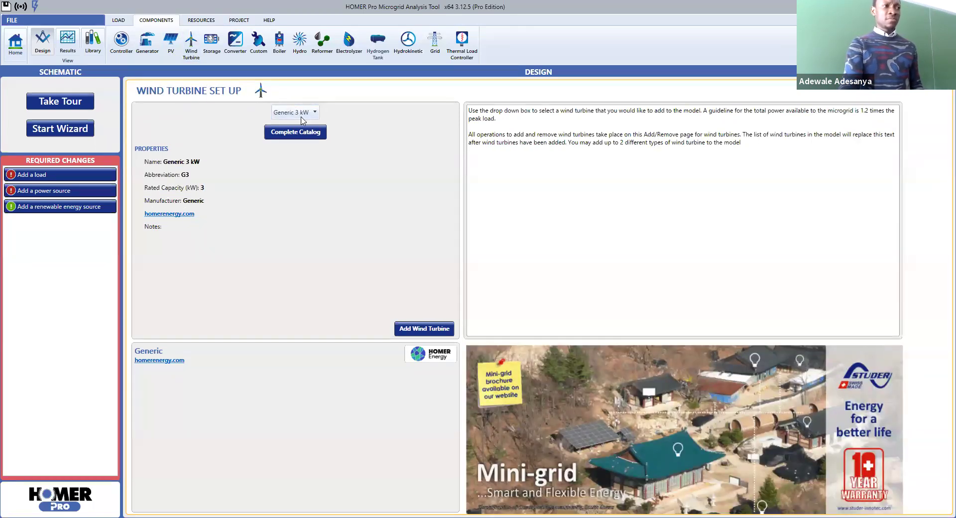
click(211, 41)
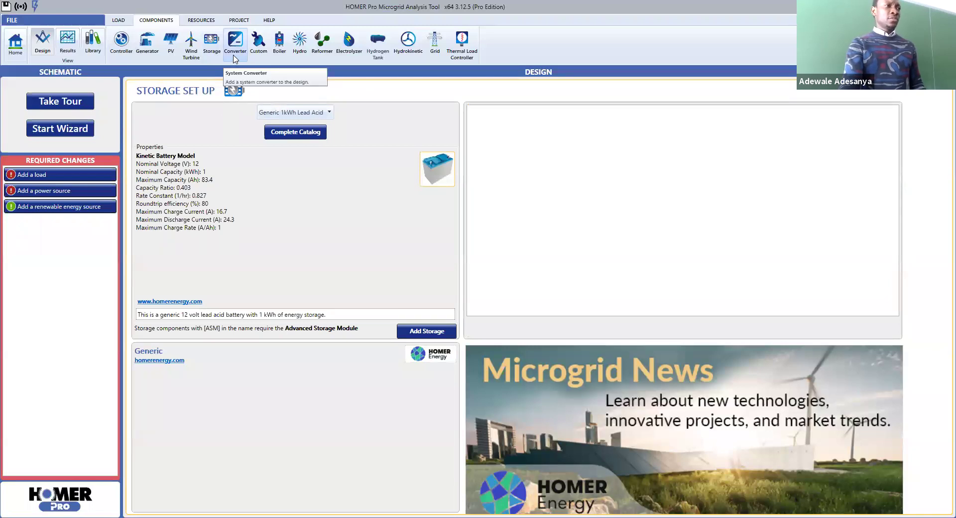
Add a system converter, generic boiler, Generic Hydro 100kW, Generic Hydrokinetic [40kW] and grid to the design, also viewing the custom component setup.
click(235, 58)
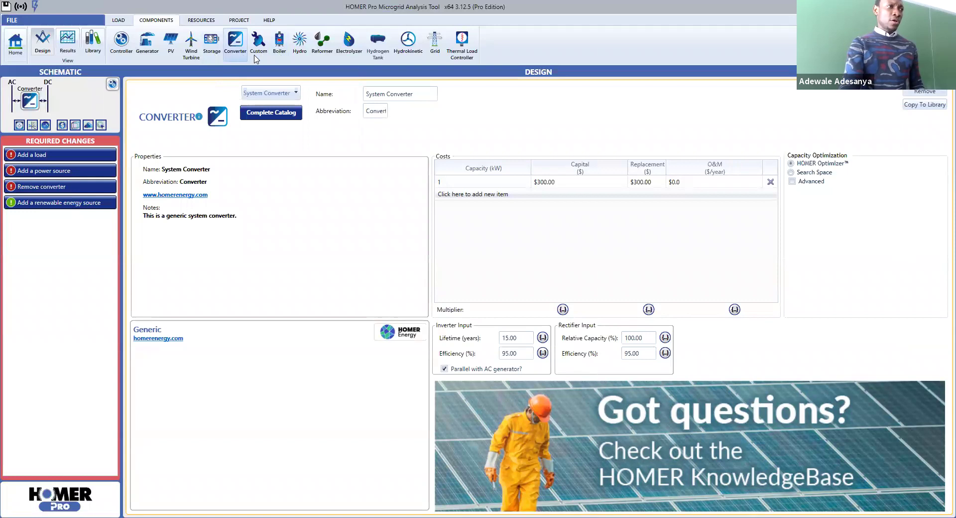
click(258, 42)
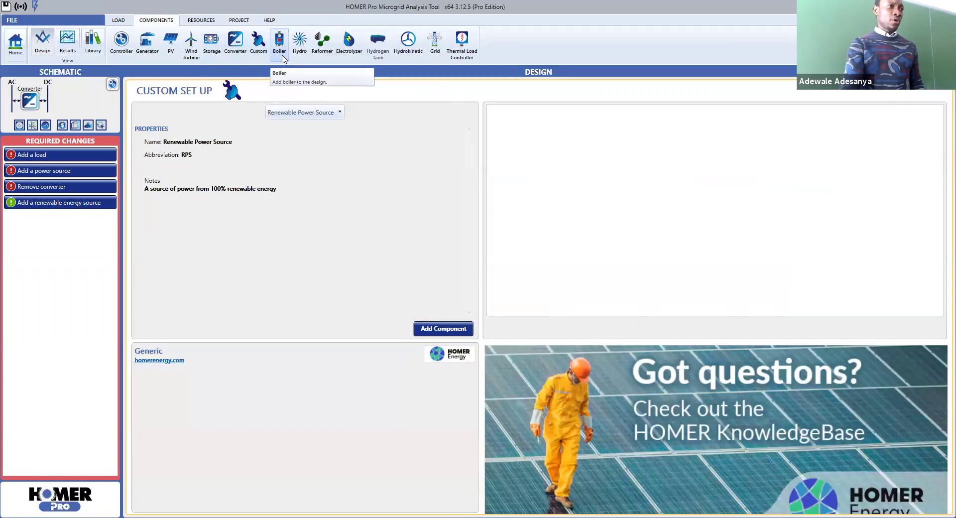
click(279, 44)
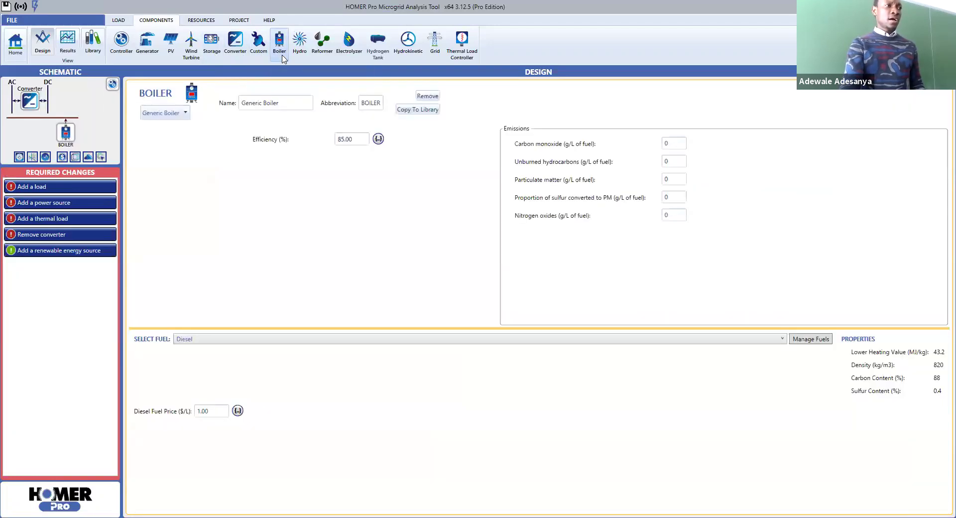
click(301, 44)
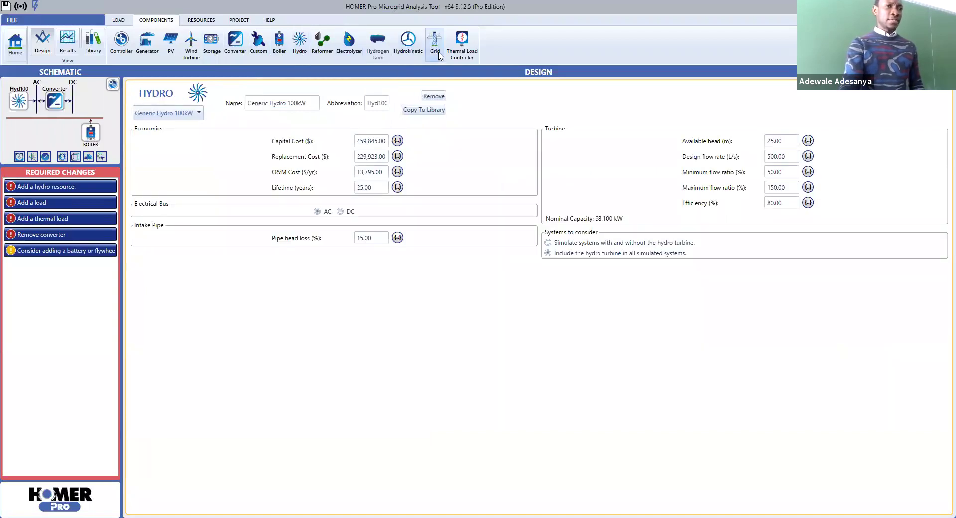
click(409, 45)
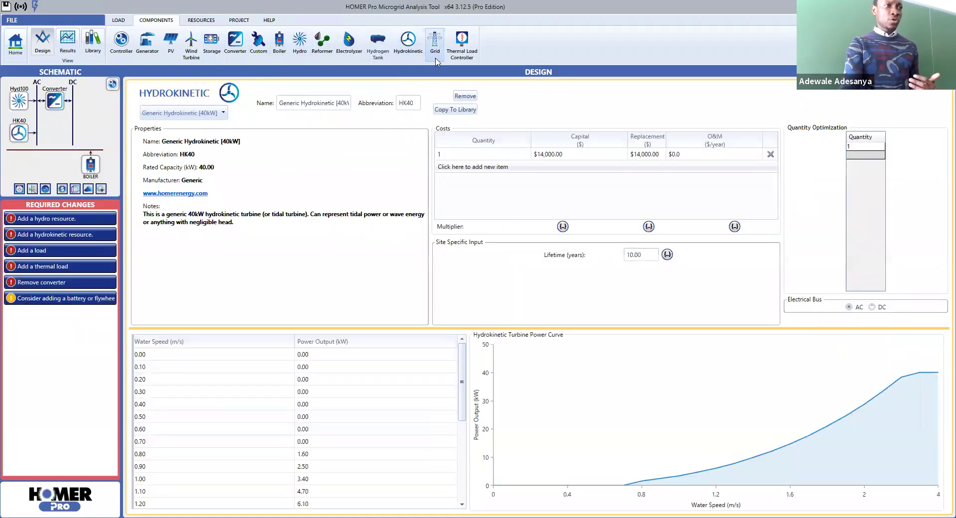
click(437, 59)
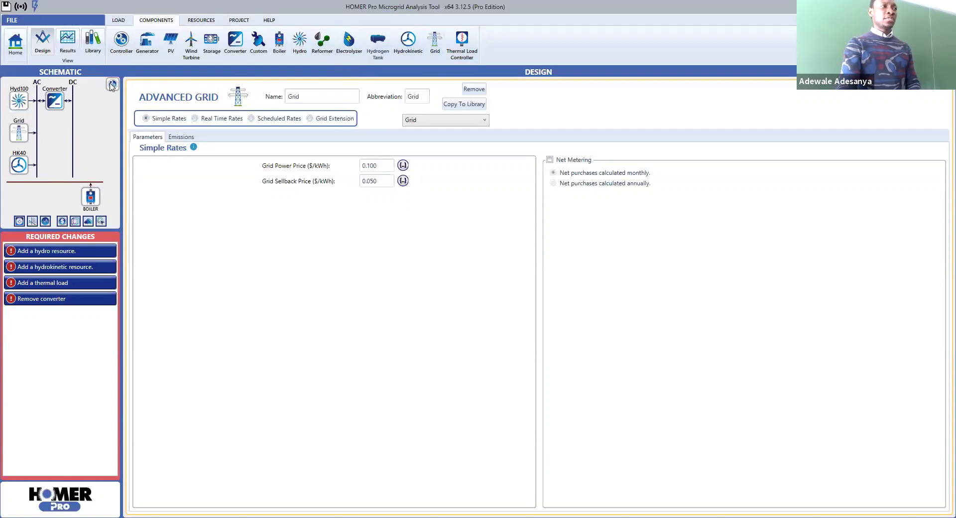
Remove the hydrokinetic turbine, grid, 100 kW hydro turbine, converter and boiler so that the schematic is empty.
click(20, 171)
click(466, 97)
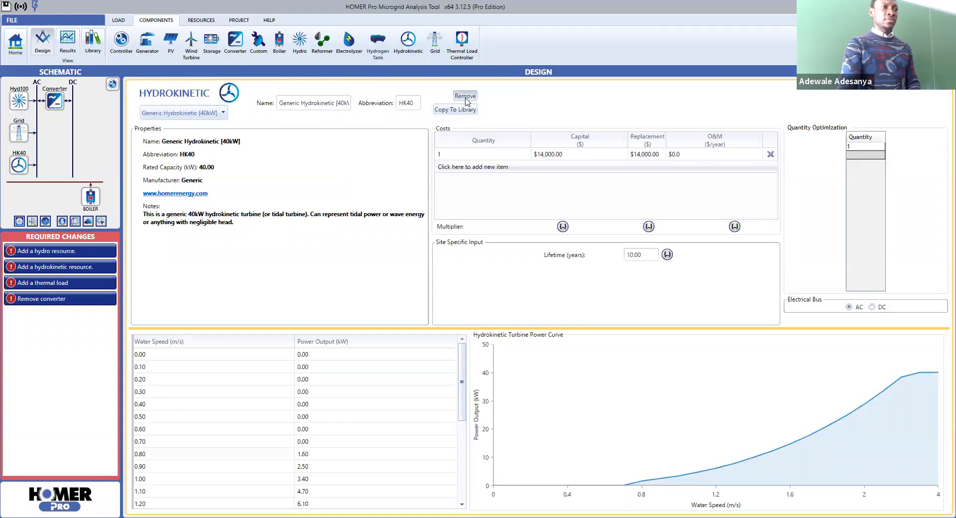
click(20, 132)
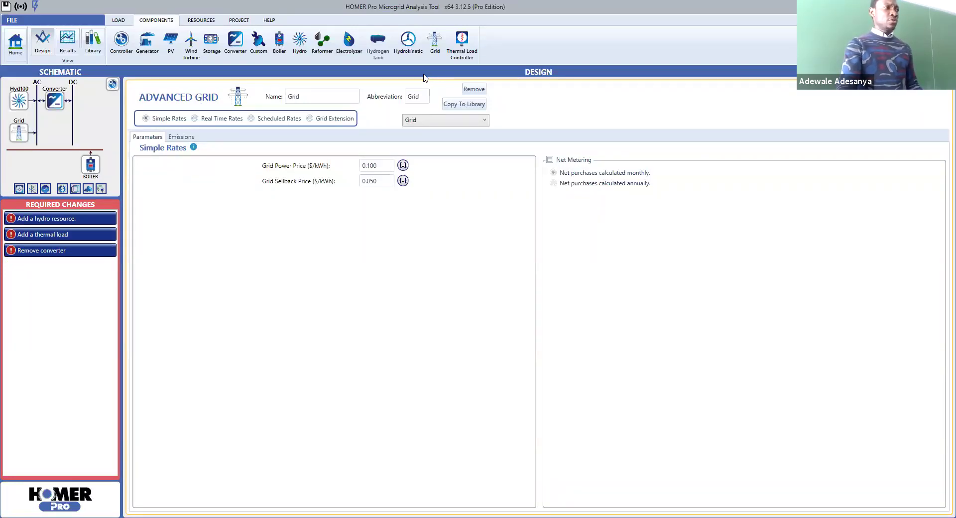
click(472, 90)
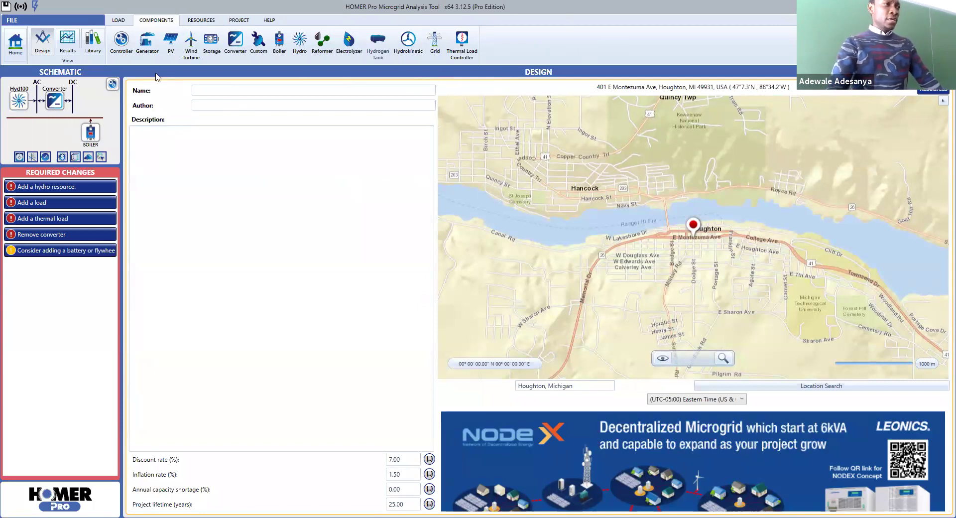
click(20, 103)
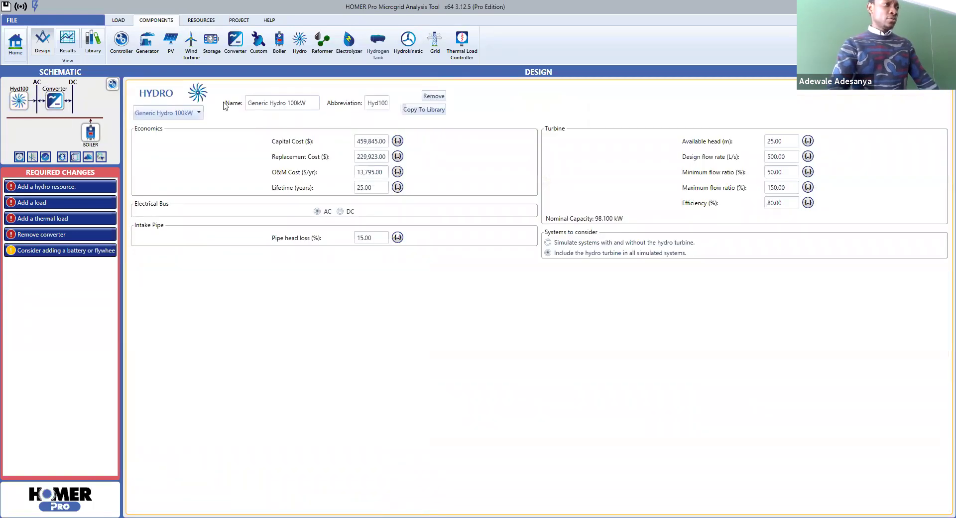
click(437, 98)
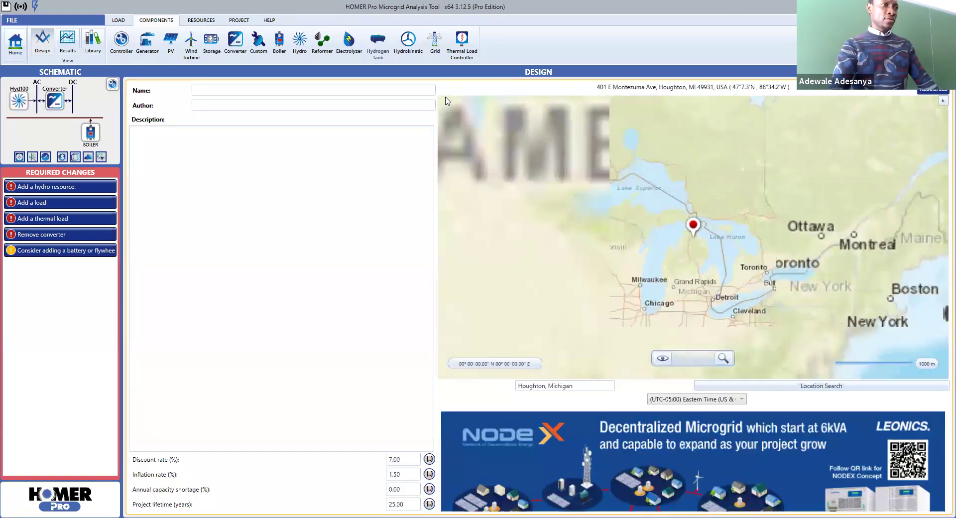
click(29, 101)
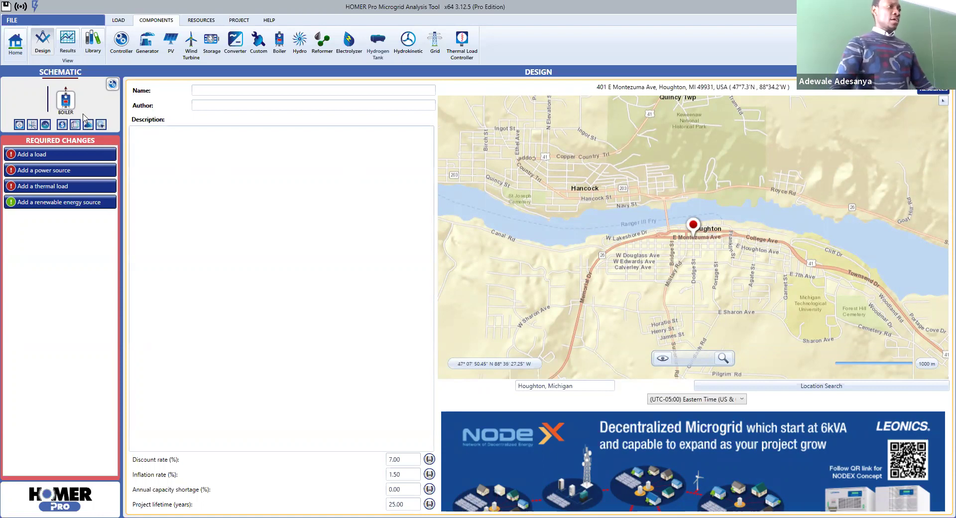
click(67, 101)
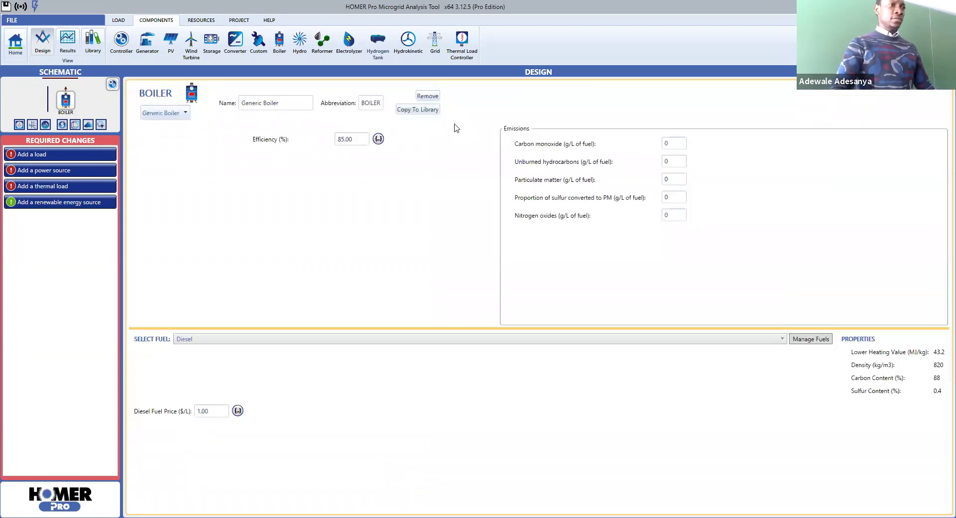
click(428, 96)
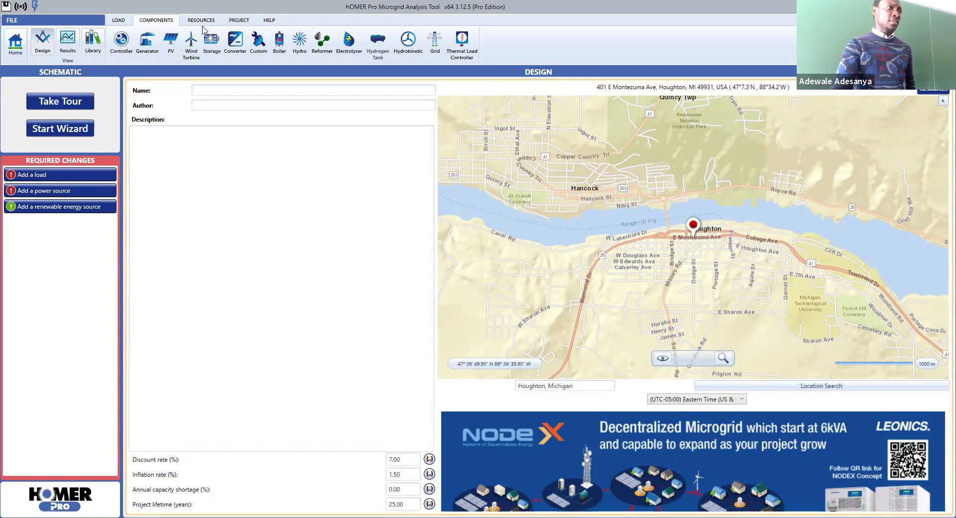
Create the first electric load as a synthetic load using the Community profile with July as its peak month.
click(124, 20)
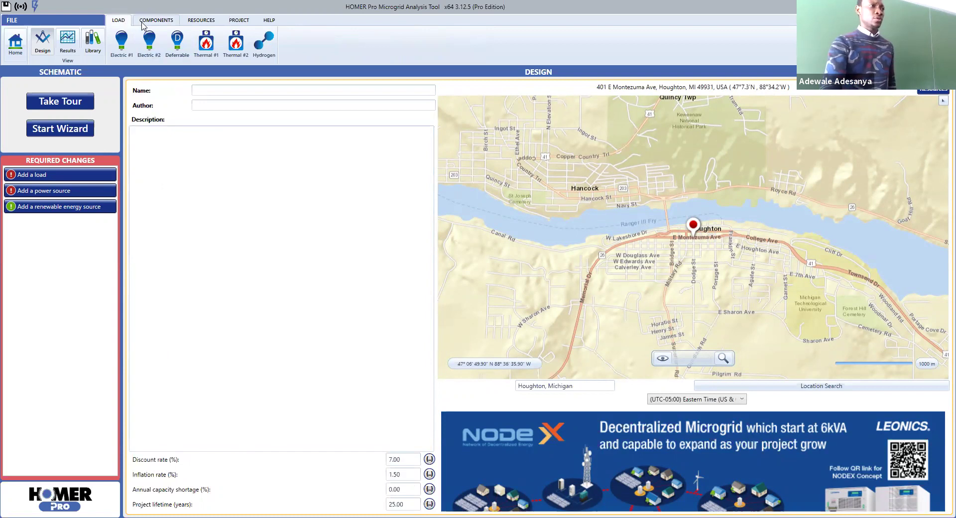
click(123, 47)
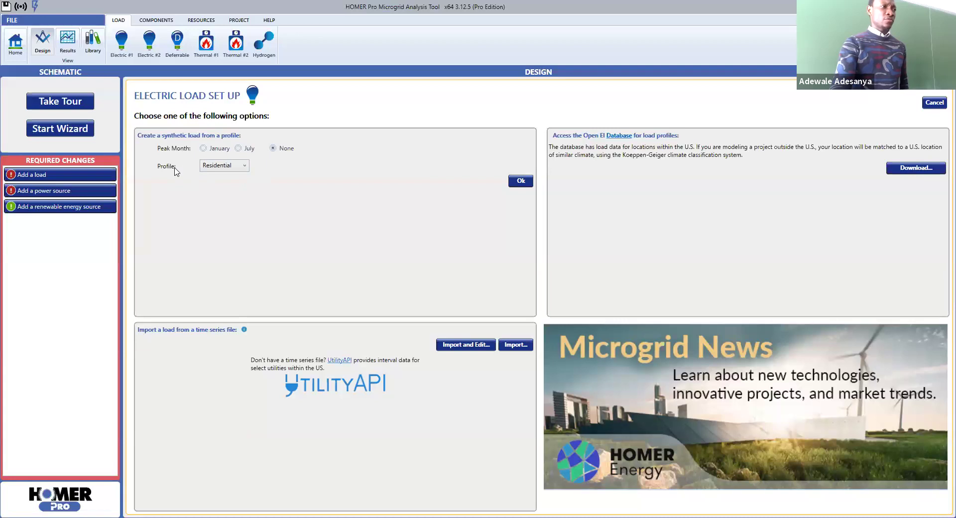
click(245, 166)
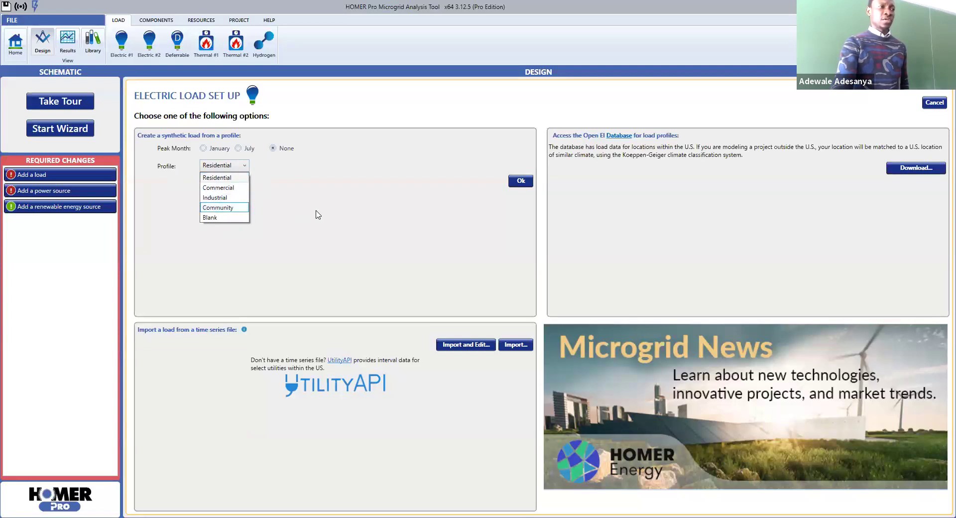
click(355, 217)
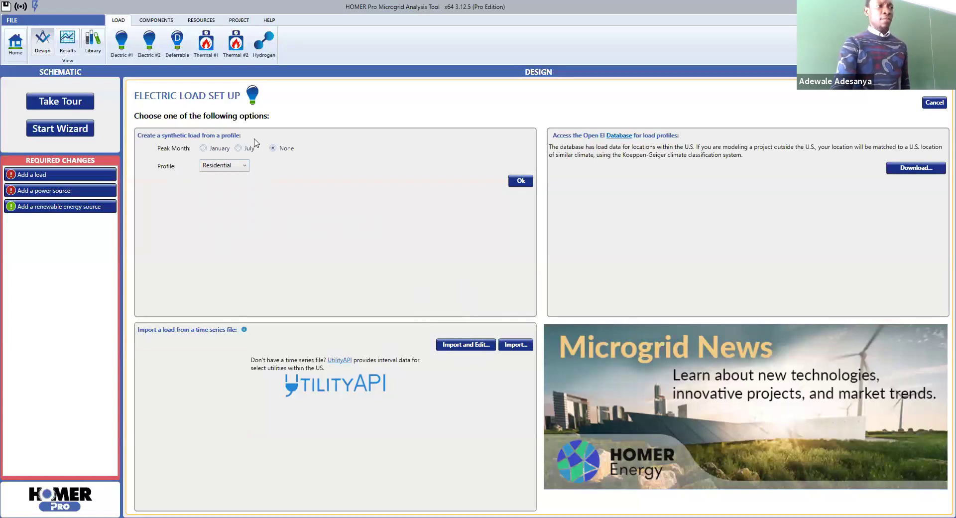
click(244, 165)
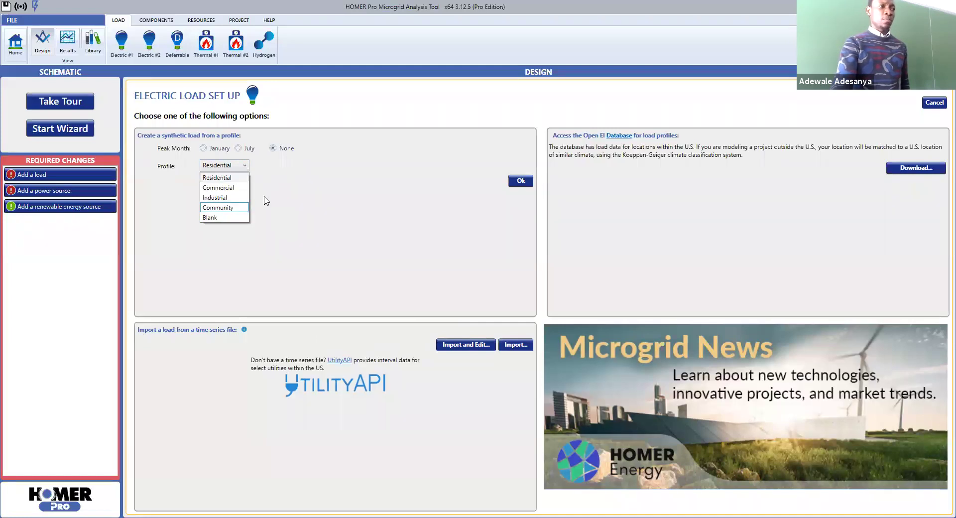
click(307, 205)
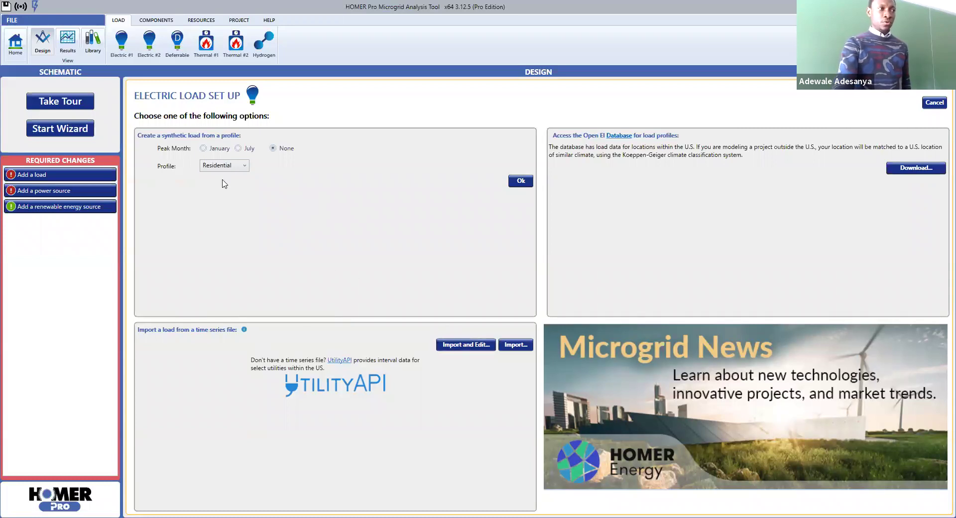
click(246, 172)
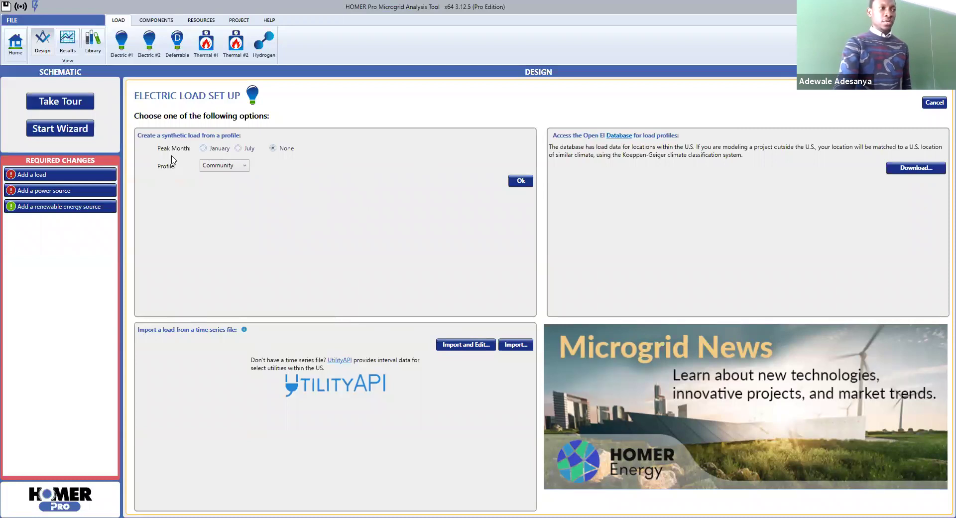
click(238, 149)
click(519, 182)
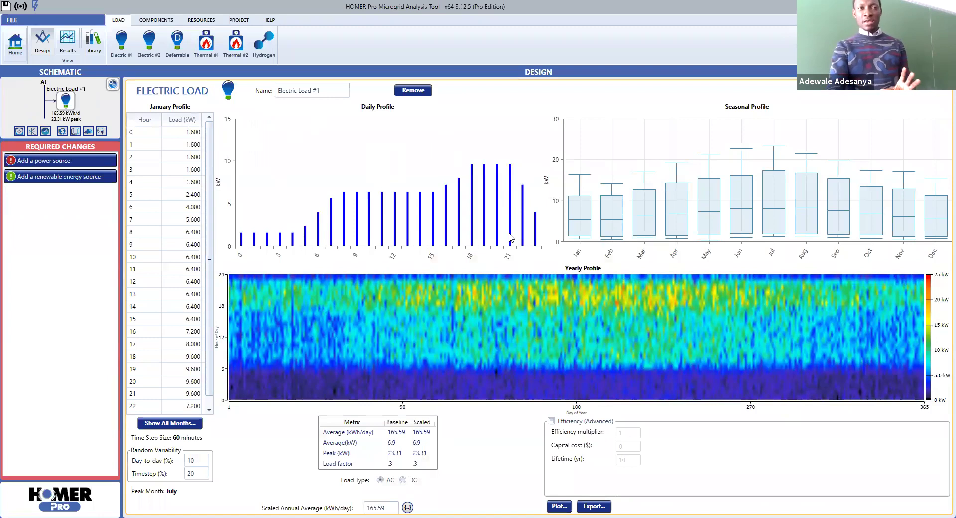
Look over the hourly January load profile and set the load for hour 1 to 1.55 kW.
mouse_move(510, 238)
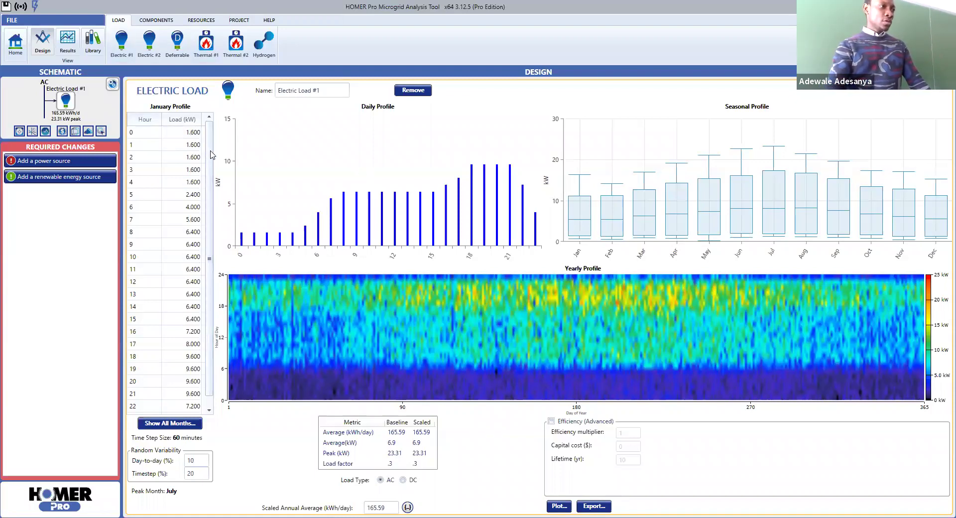
scroll(210, 156, down, 1)
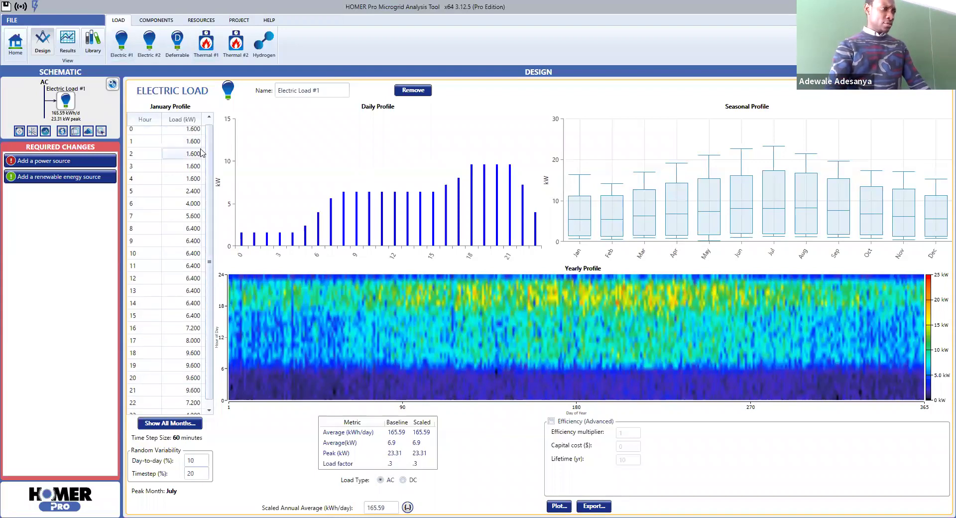
scroll(208, 196, down, 1)
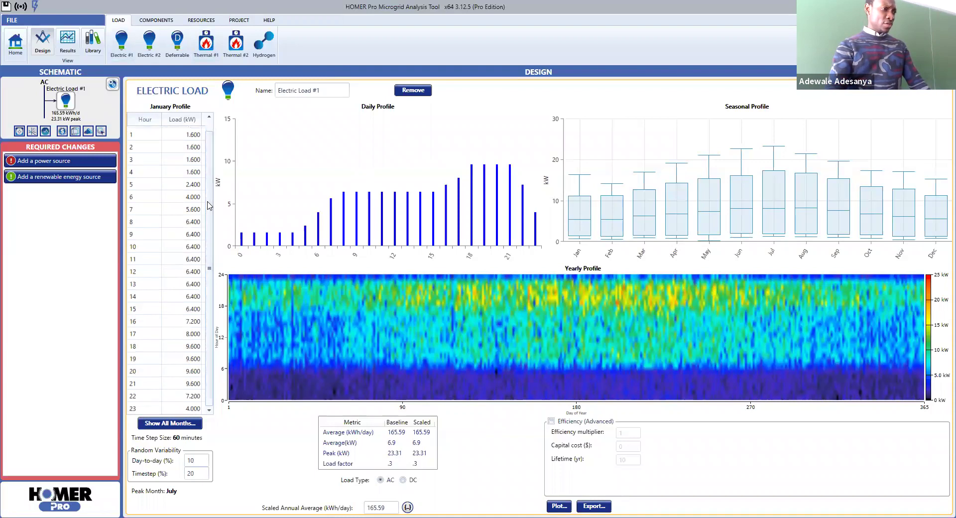
scroll(210, 184, up, 1)
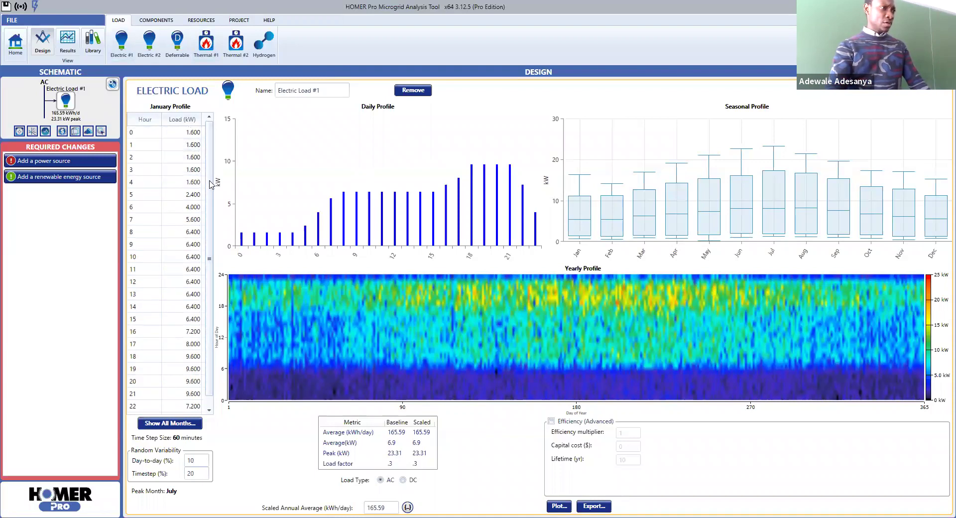
scroll(209, 185, down, 1)
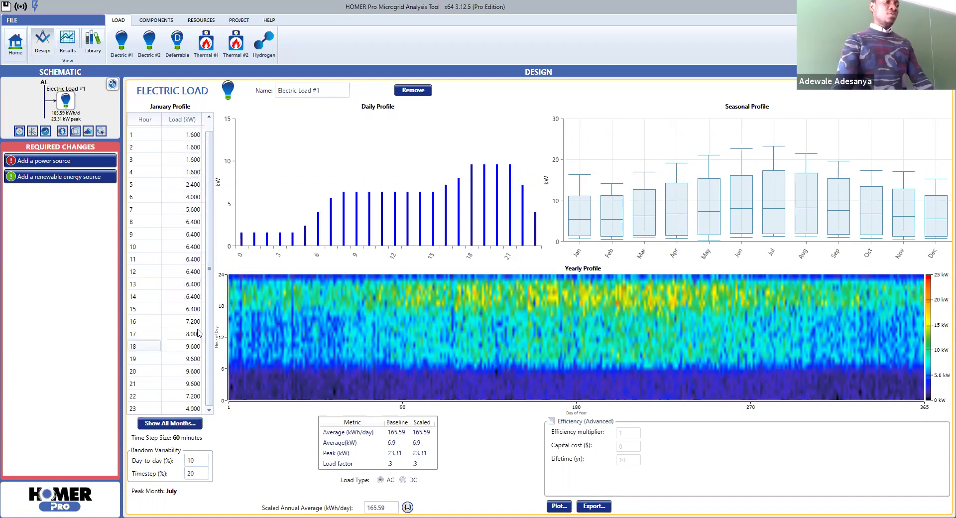
double_click(189, 136)
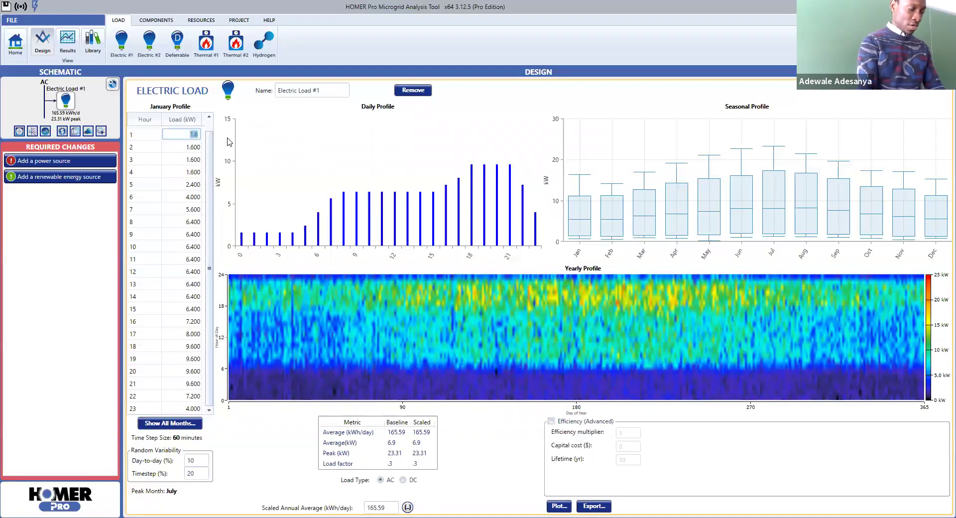
text(1.55)
Set the January load for hour 2 to 1.58 kW.
click(195, 148)
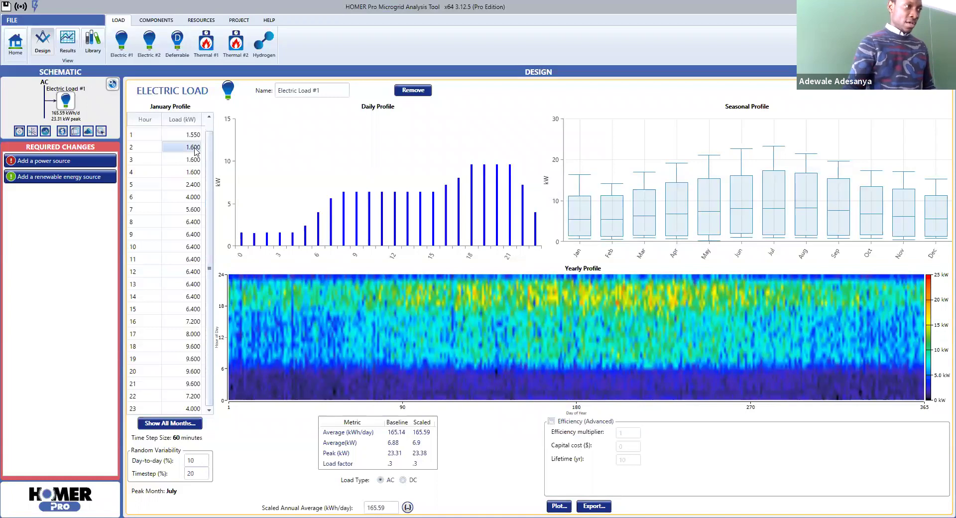
click(195, 149)
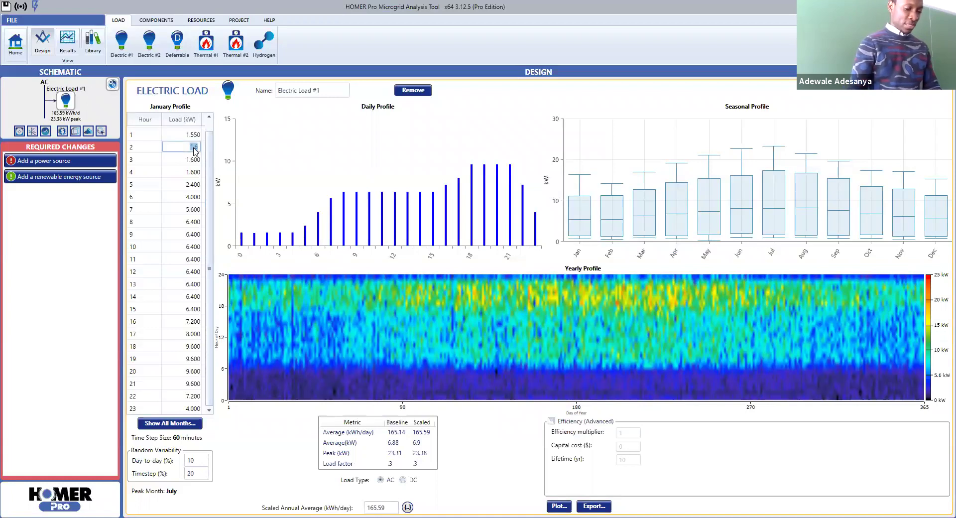
key(Right)
key(BackSpace)
key(BackSpace)
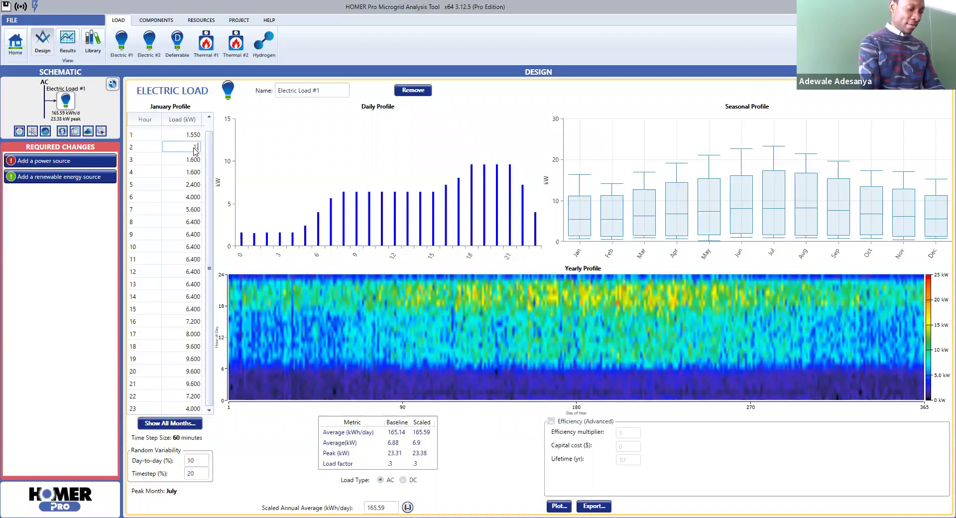
text(.58)
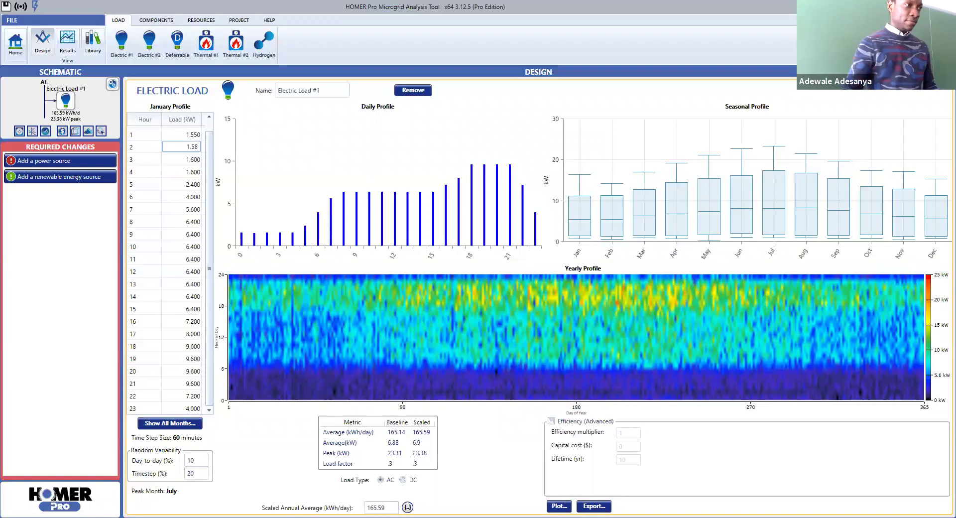
click(177, 160)
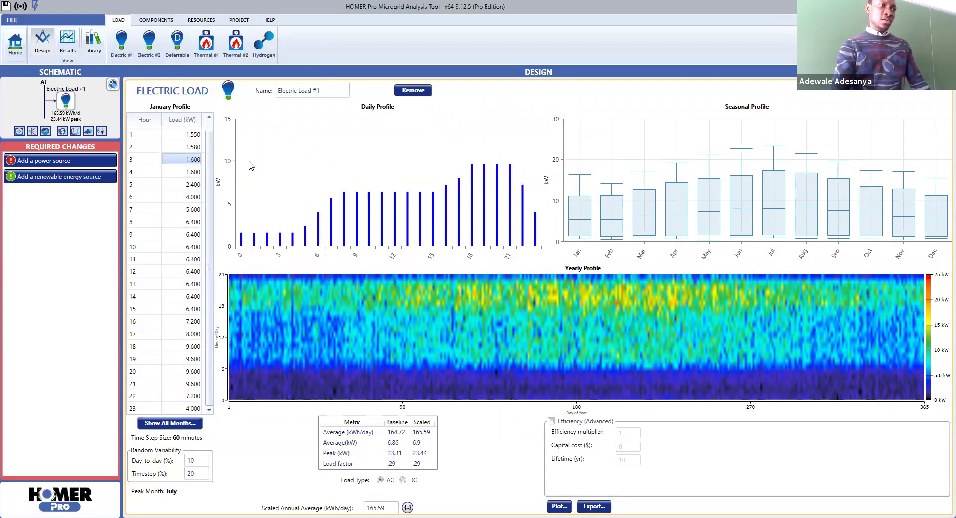
Examine the second electric load's setup options and its time series import and edit window without importing or adding a load.
click(152, 48)
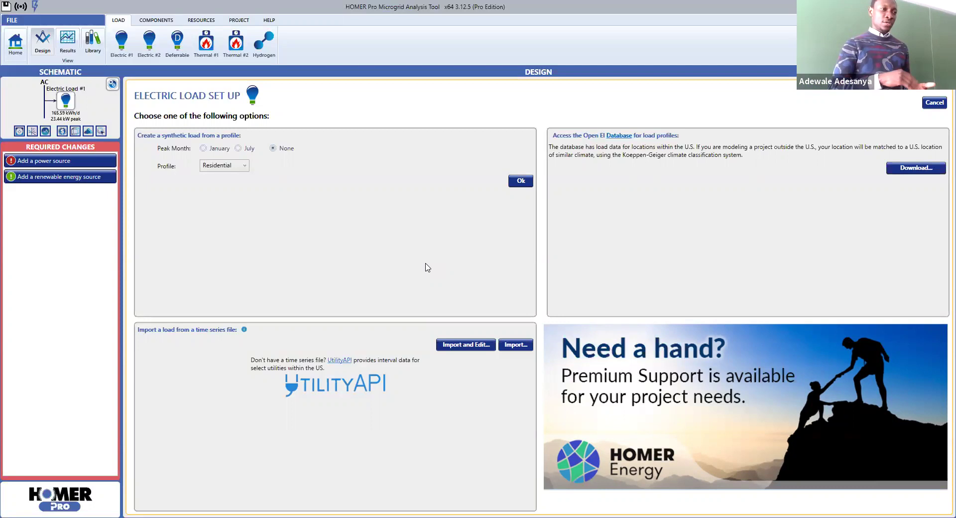
click(463, 343)
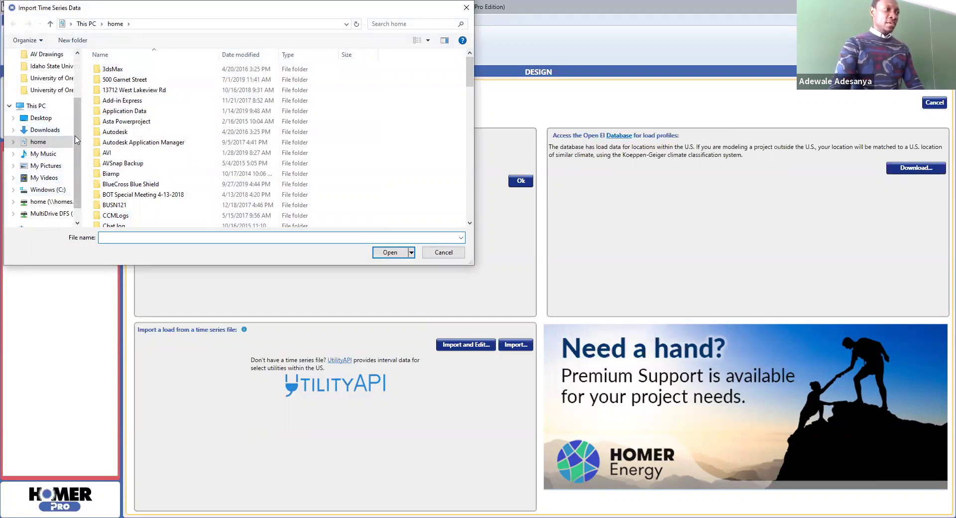
scroll(78, 149, up, 2)
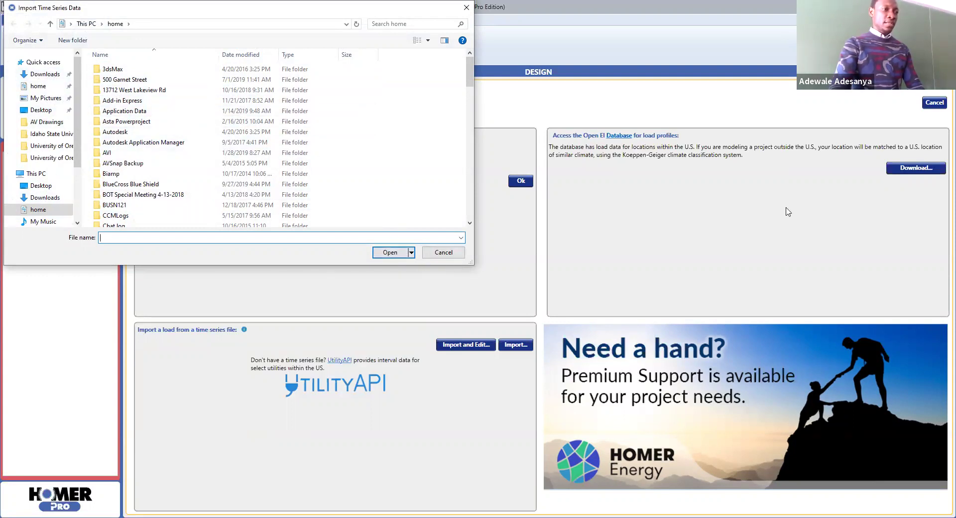
click(443, 252)
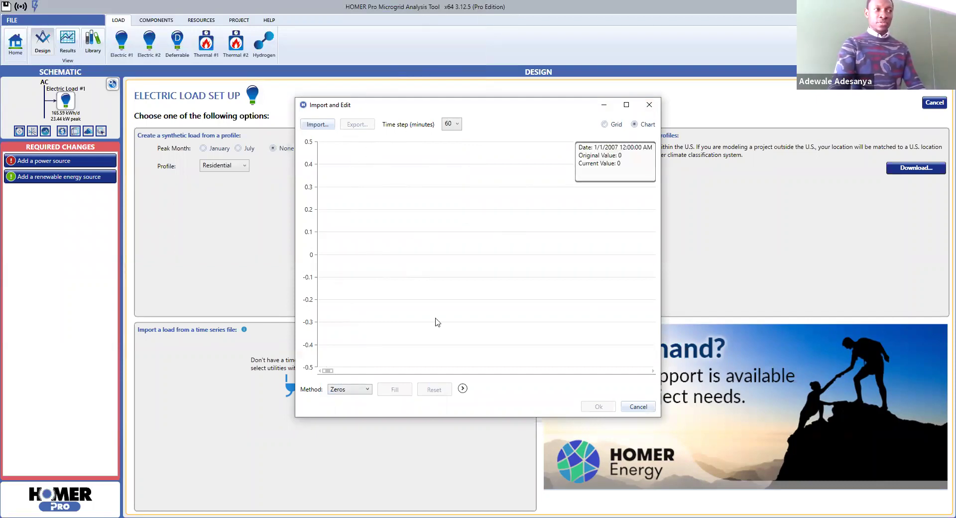
click(650, 105)
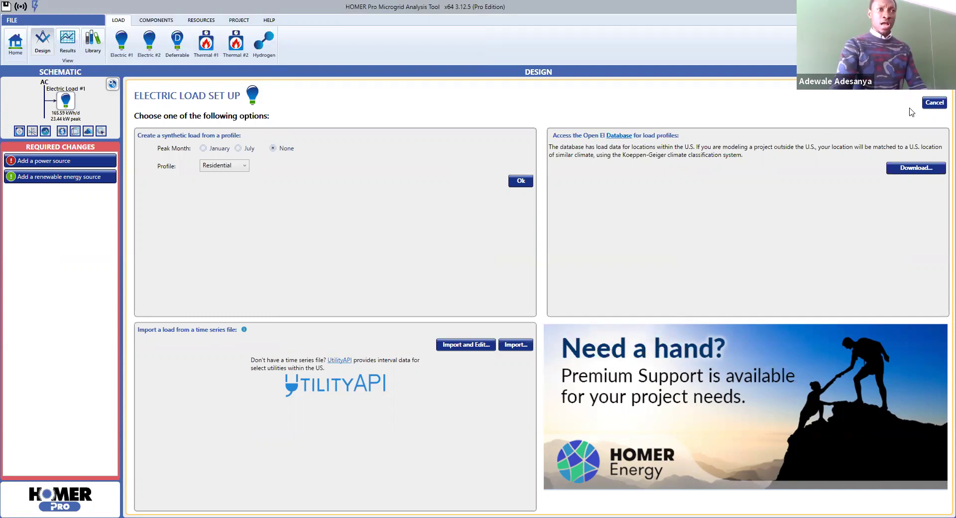
click(935, 102)
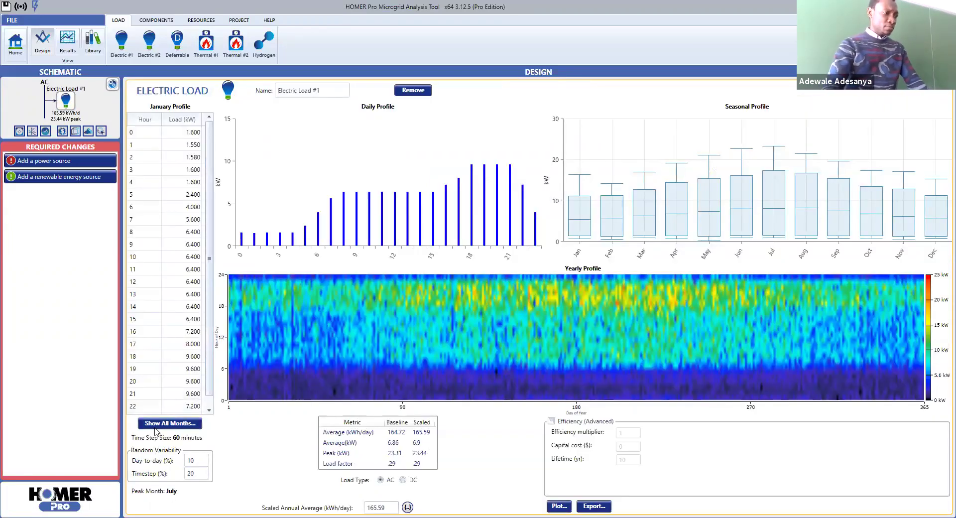
Review Electric Load #1's hourly January values, random variability settings and yearly profile.
scroll(214, 400, down, 1)
scroll(213, 400, down, 1)
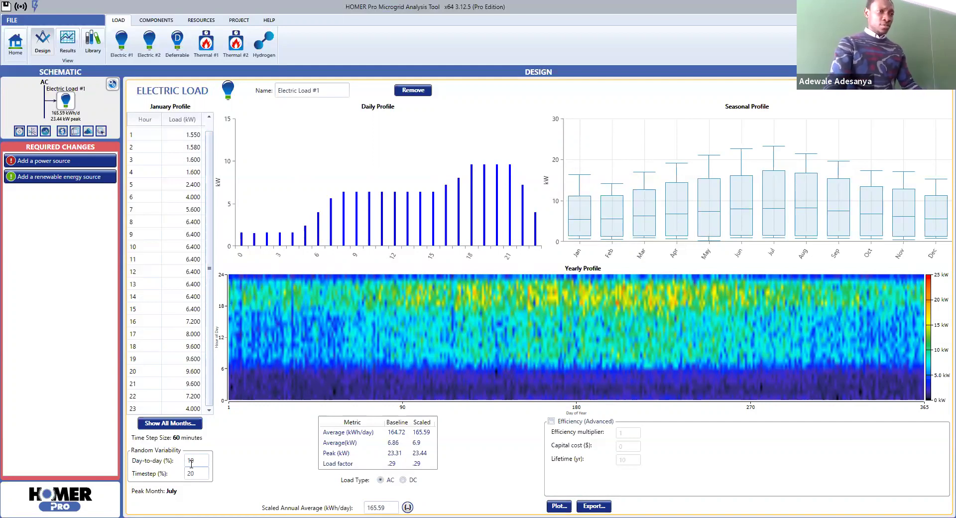
mouse_move(623, 284)
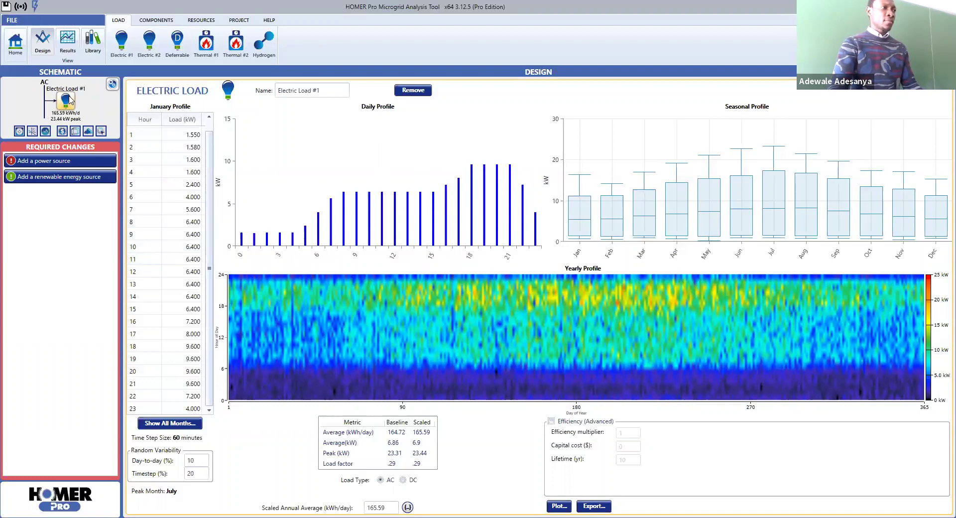
Add a Generic flat plate PV component to the microgrid design.
click(156, 23)
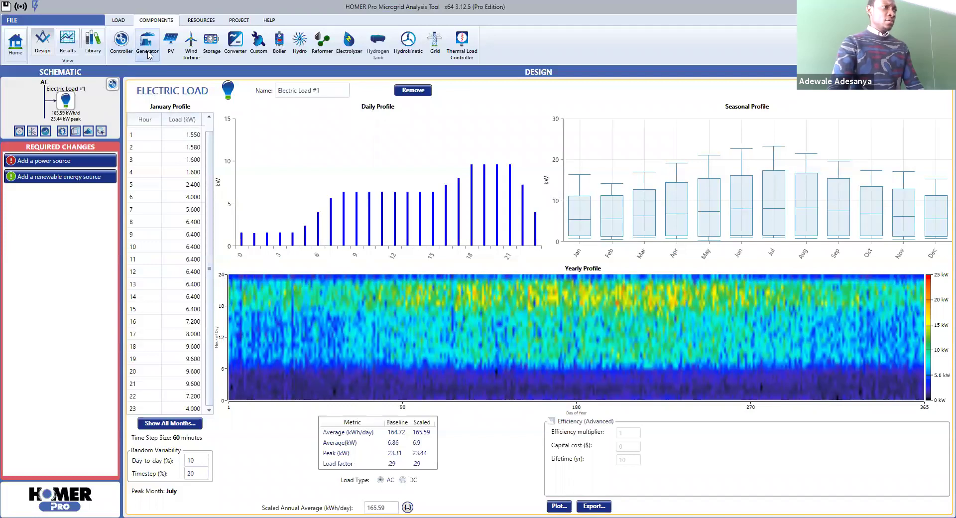
click(172, 45)
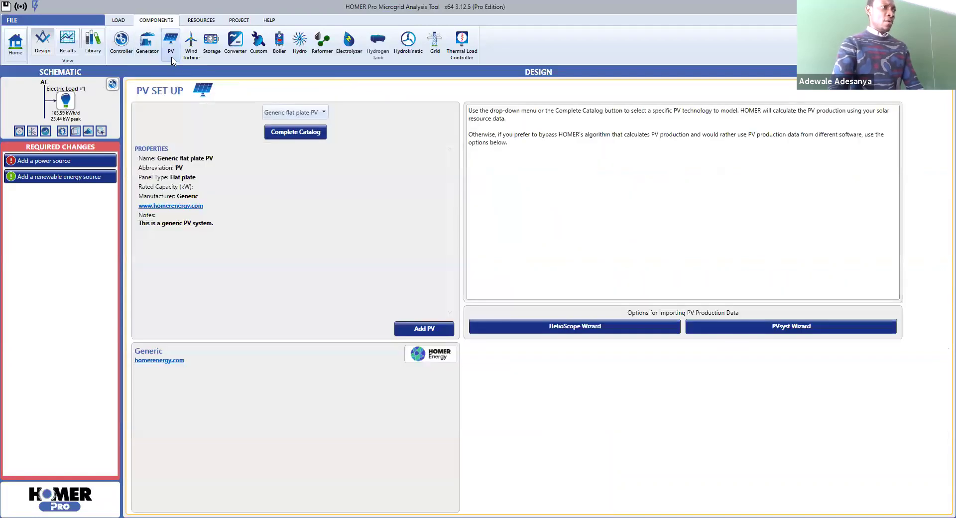
click(324, 113)
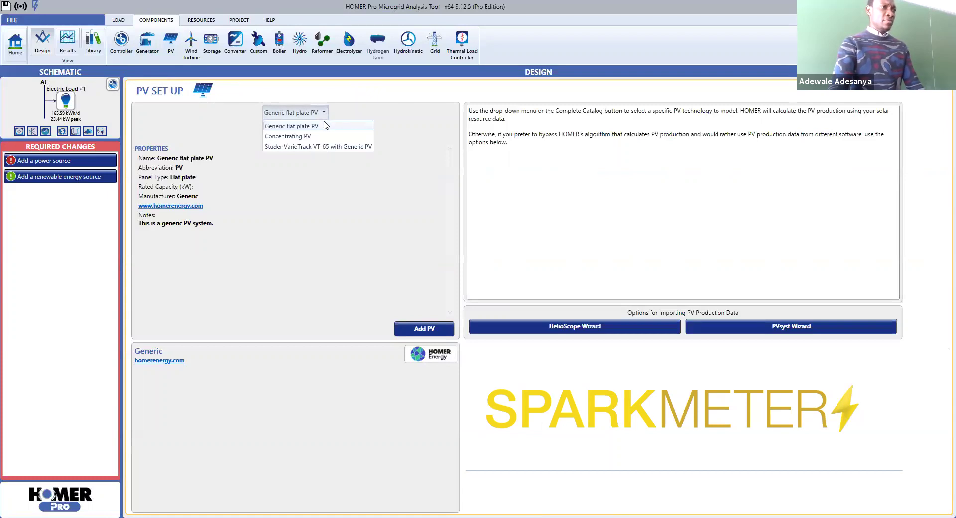
click(324, 128)
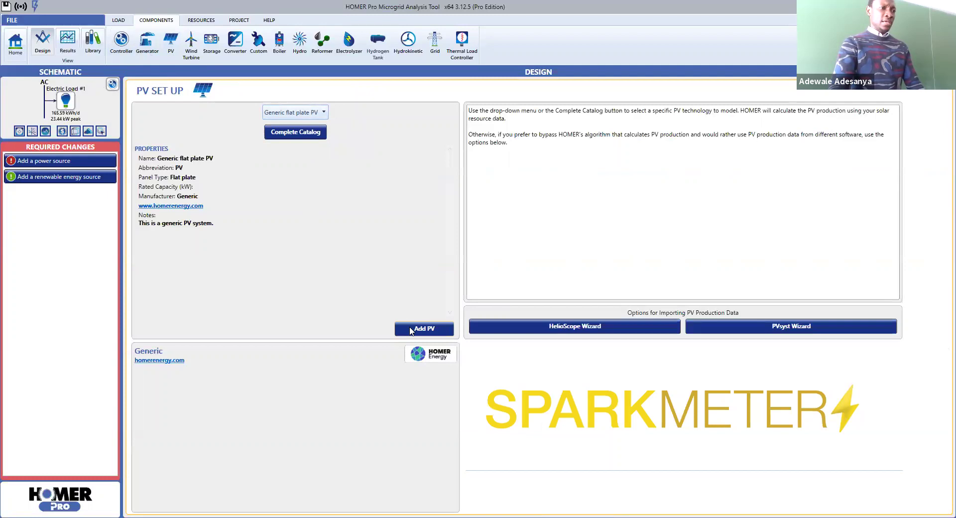
click(430, 330)
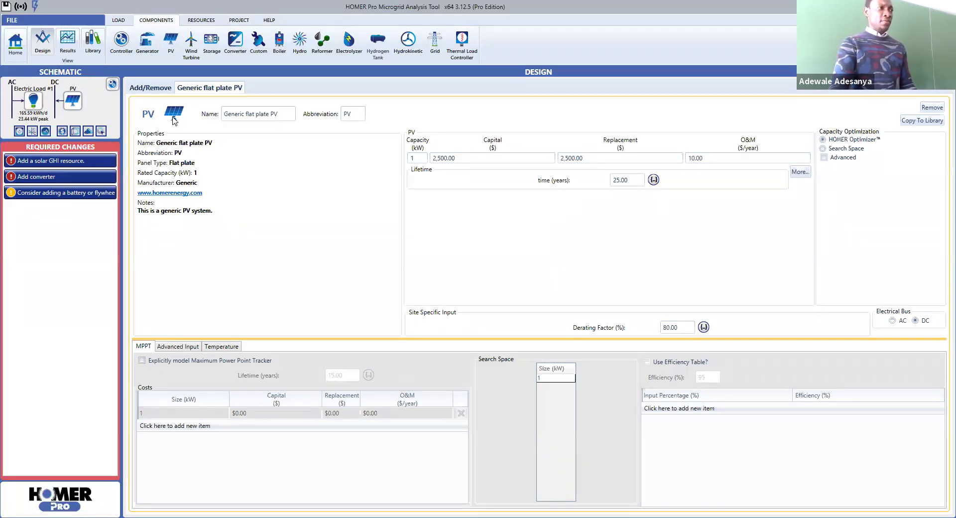
Add a second Generic flat plate PV to the design and remove it again.
click(153, 92)
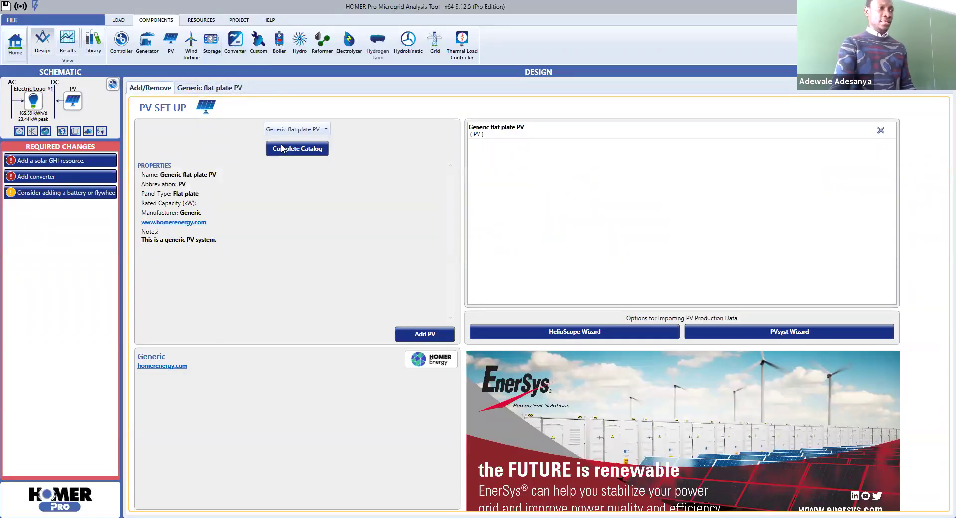
click(324, 130)
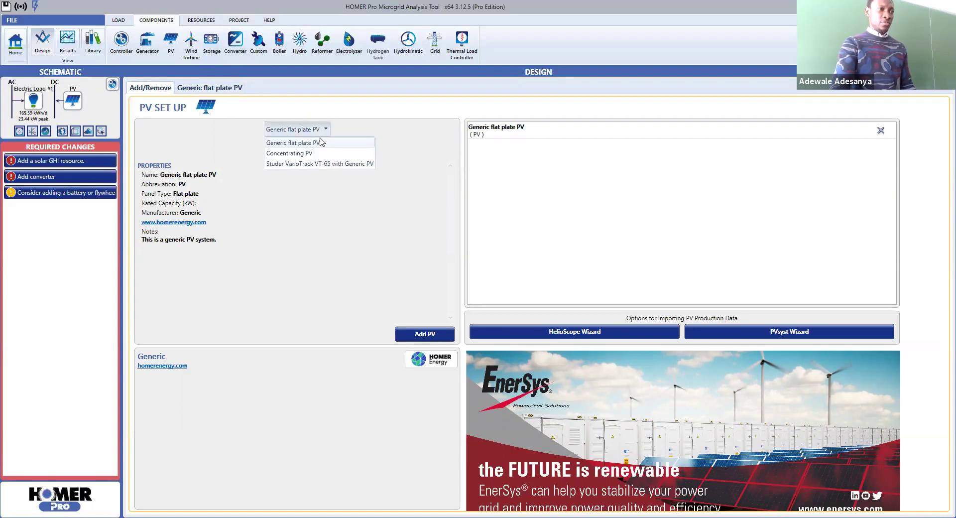
click(319, 143)
click(424, 333)
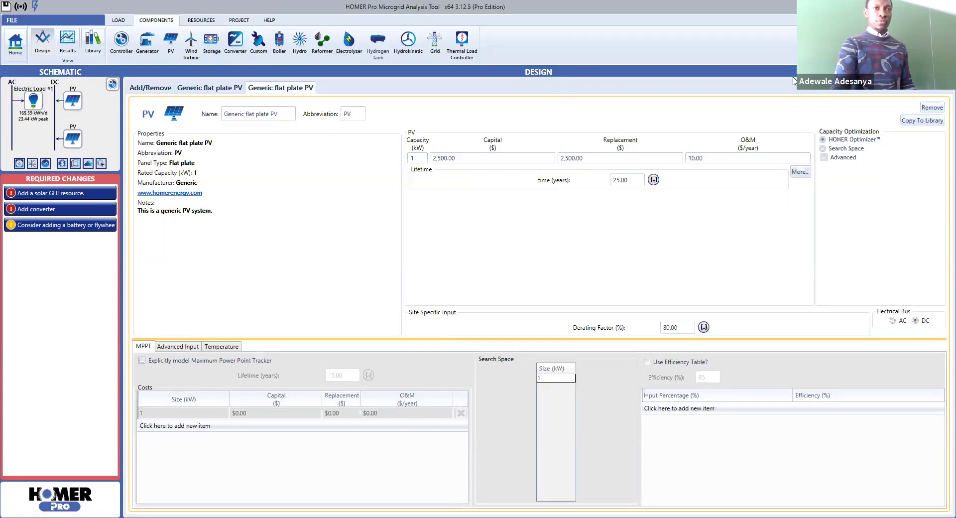
click(934, 107)
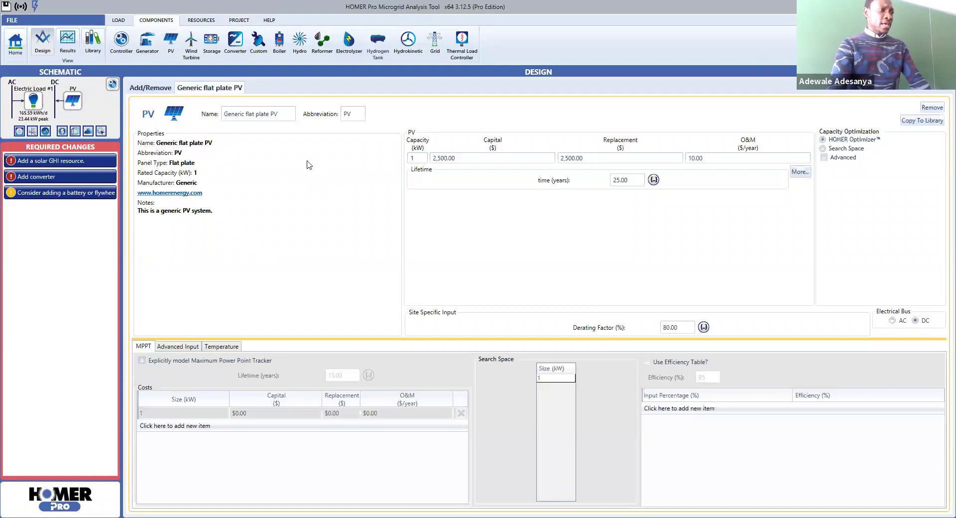
Set the PV's capital cost and replacement cost to $500 each for 1 kW of capacity.
click(471, 160)
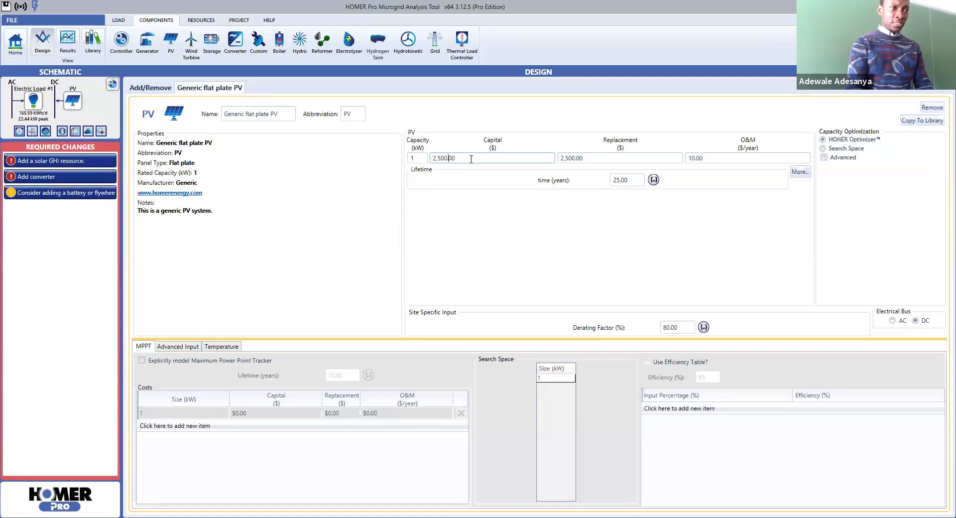
key(BackSpace)
key(BackSpace)
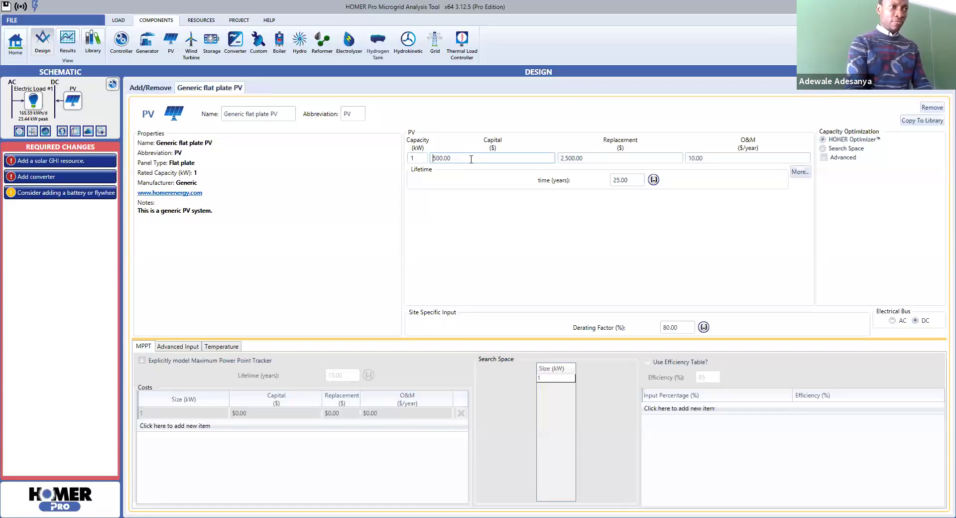
click(566, 158)
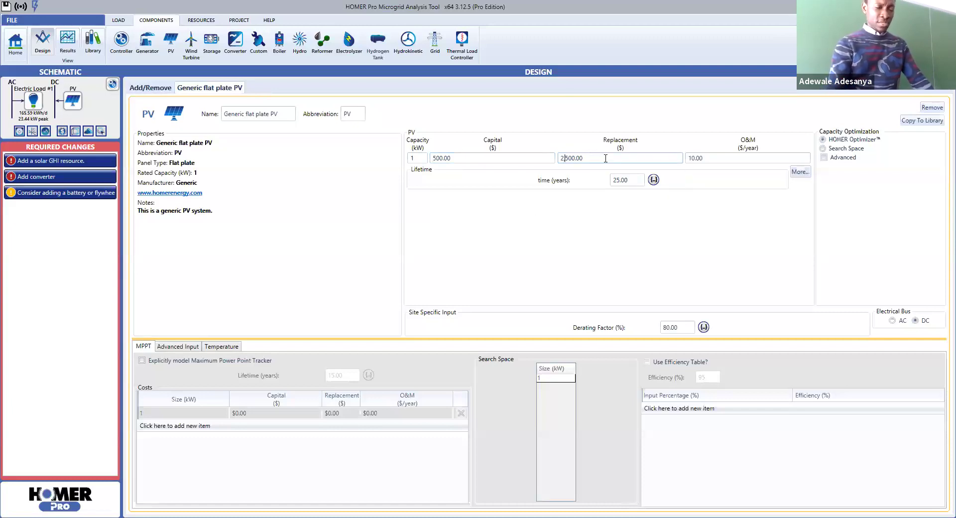
key(BackSpace)
key(BackSpace)
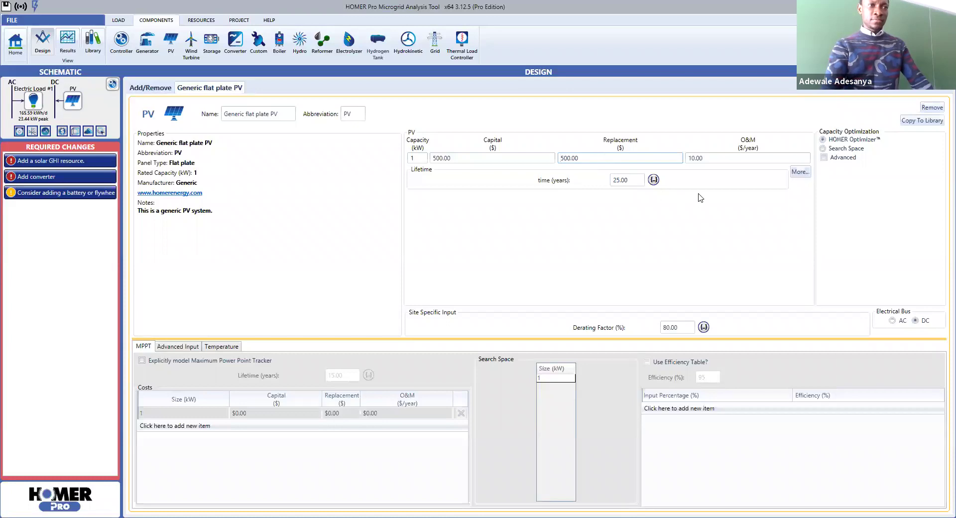
click(716, 158)
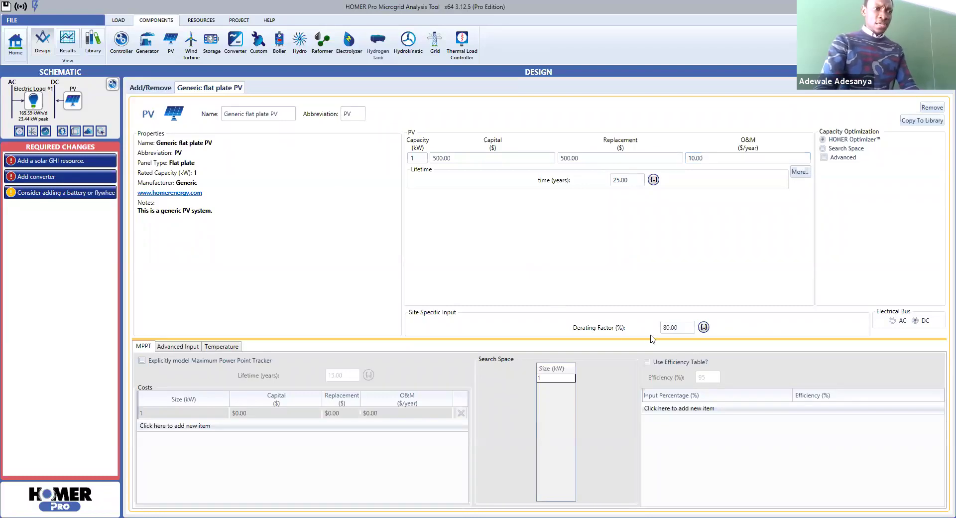
Look at the sensitivity values of the PV derating factor and leave them as they are.
click(703, 327)
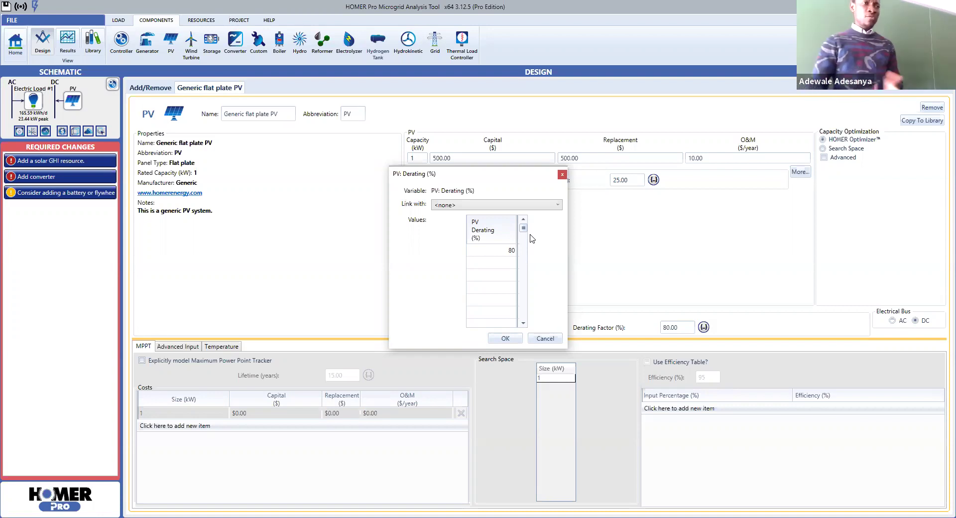
click(563, 174)
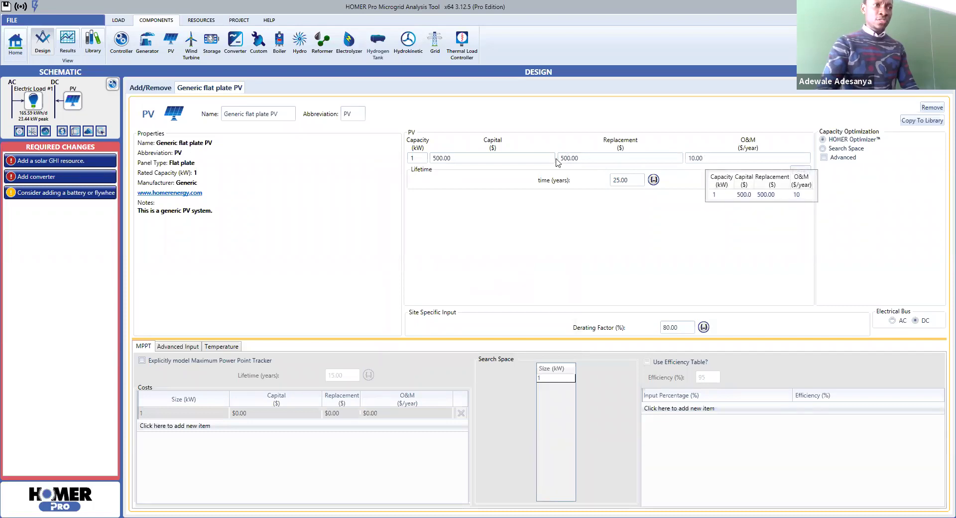
double_click(525, 157)
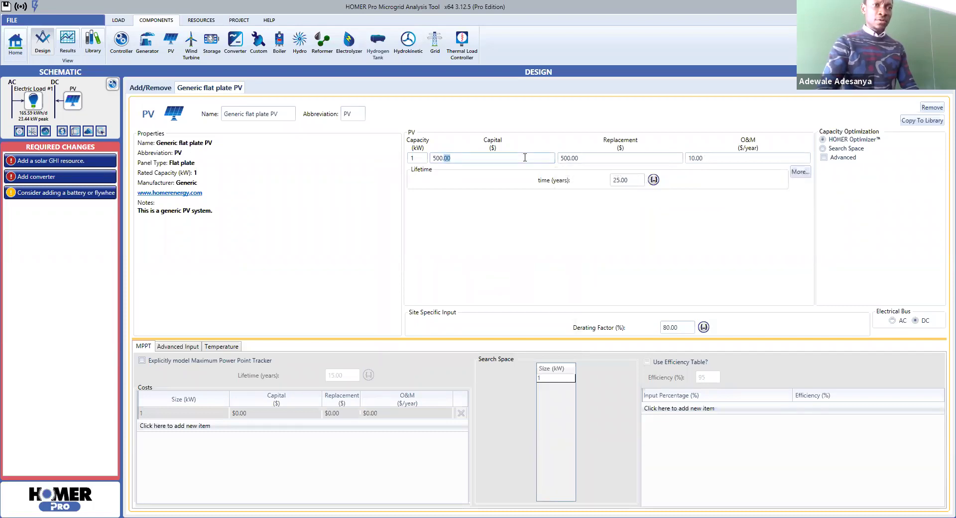
Add a second 1 kW row to the PV cost table with capital and replacement costs of $750 each.
click(798, 174)
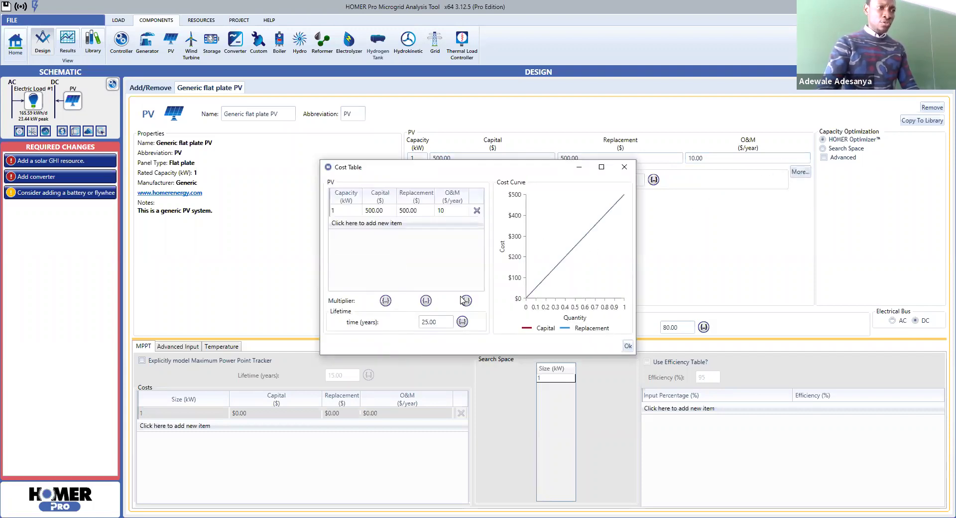
click(382, 225)
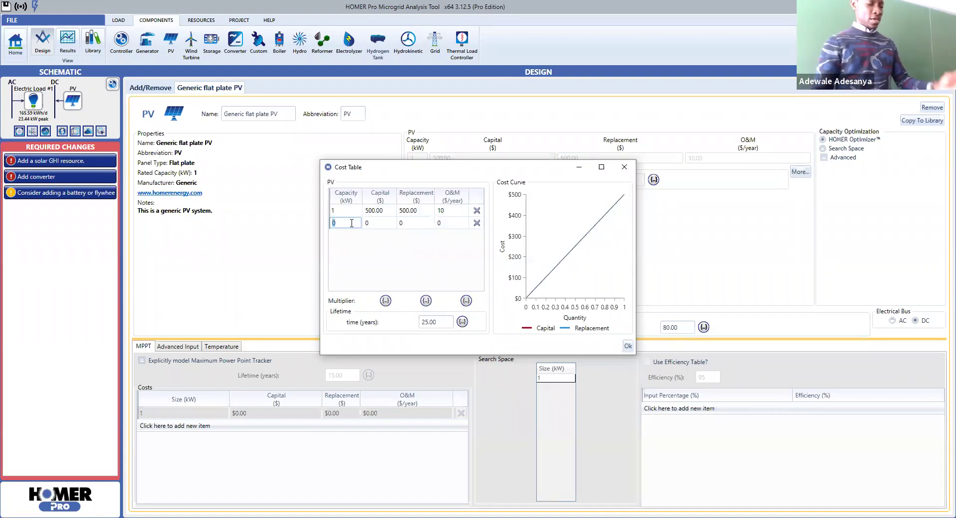
text(1)
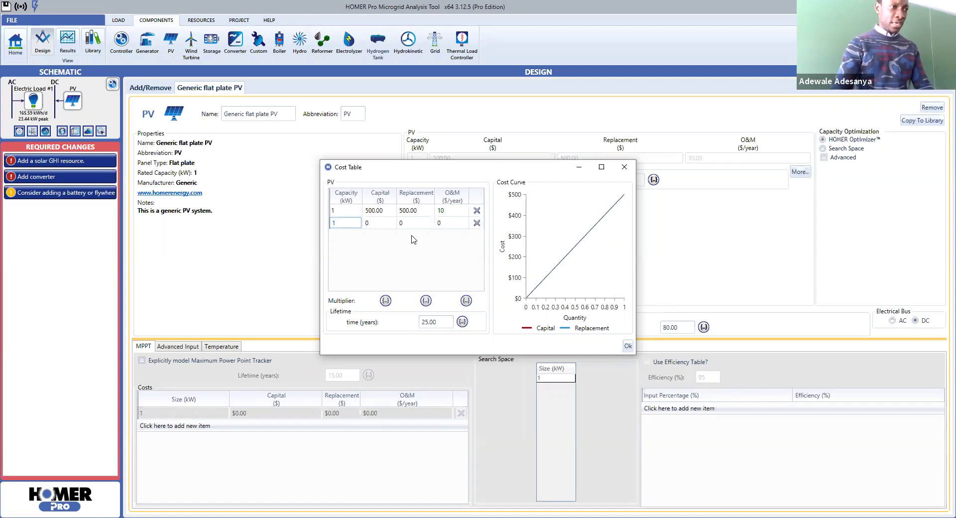
click(380, 223)
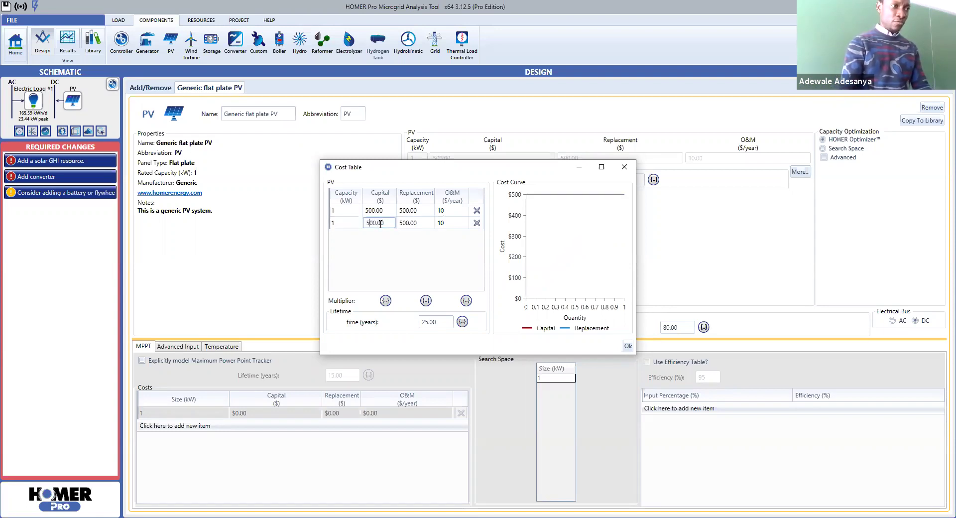
key(Home)
key(Delete)
text(7)
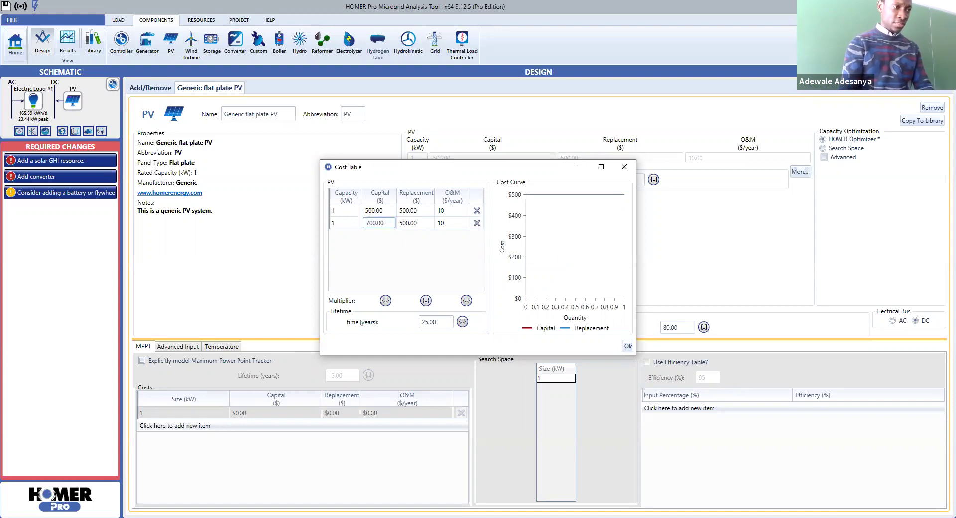
text(5)
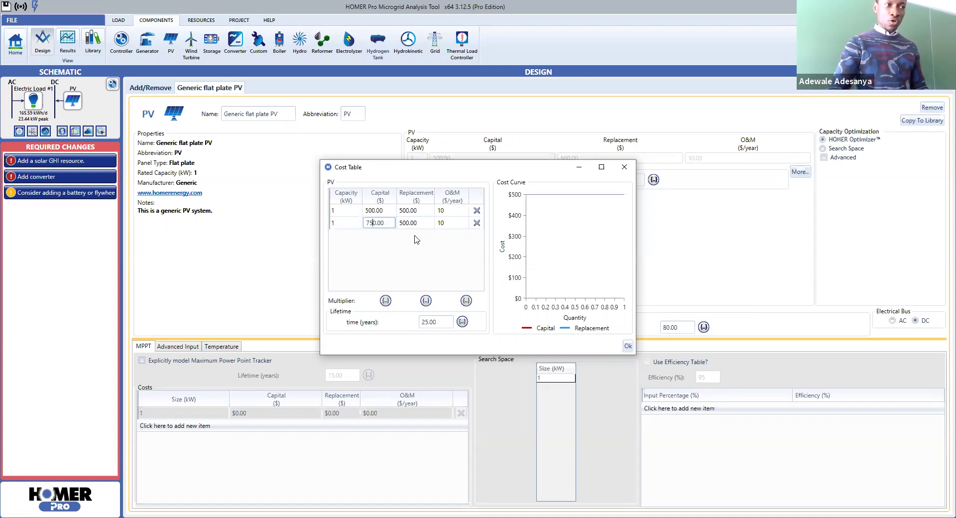
click(403, 223)
click(404, 223)
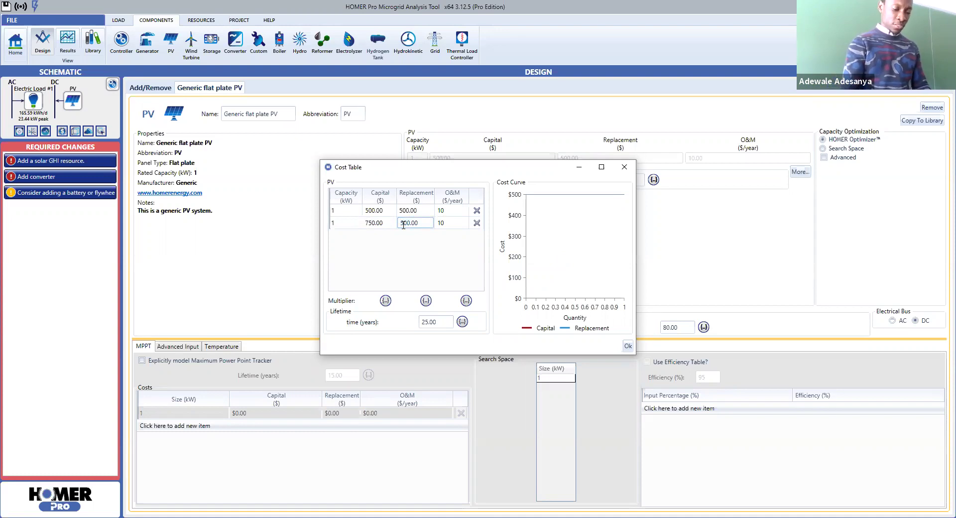
text(7)
key(Right)
key(Delete)
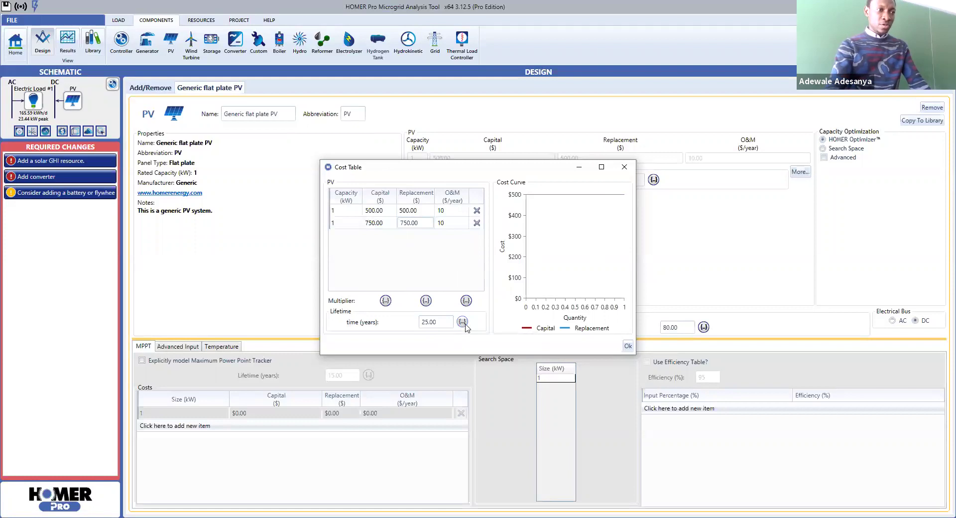
Look at the PV lifetime's sensitivity values and delete the second row from the cost table.
click(462, 322)
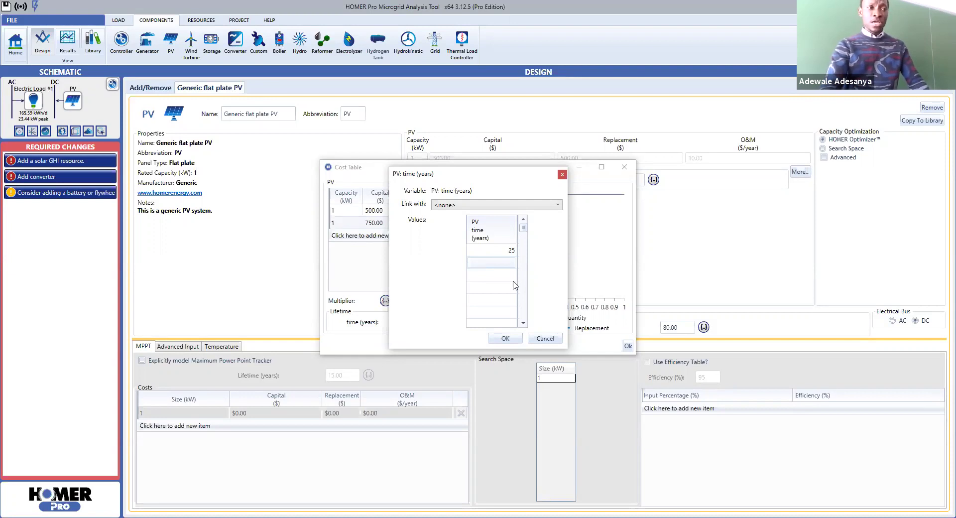
click(545, 338)
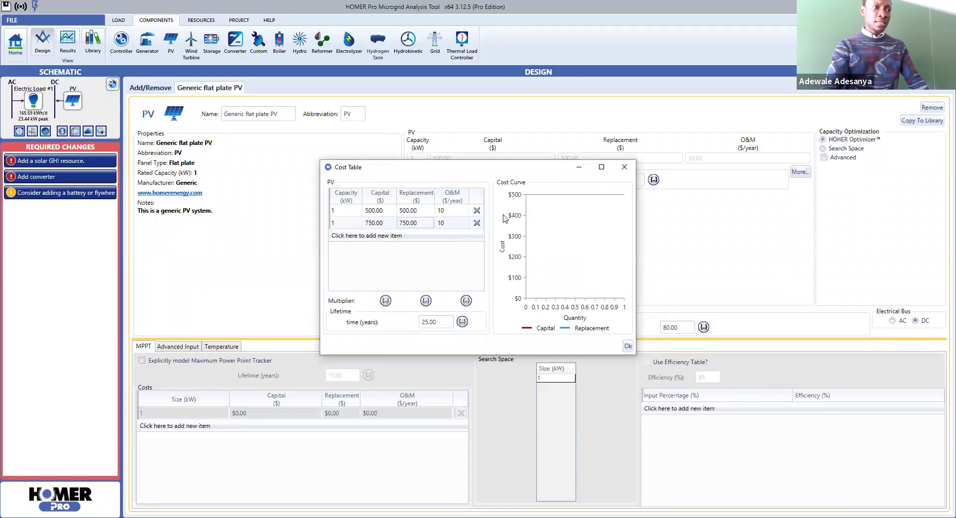
click(477, 223)
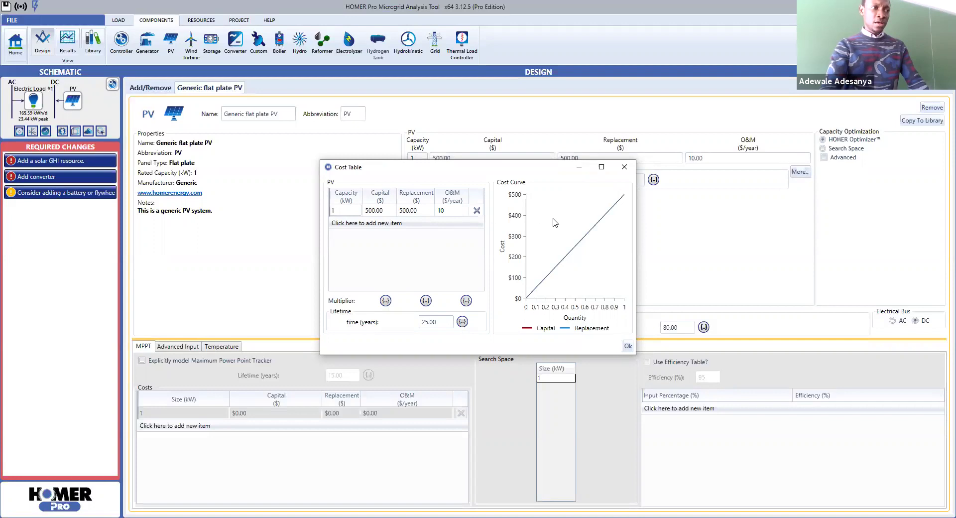
click(626, 169)
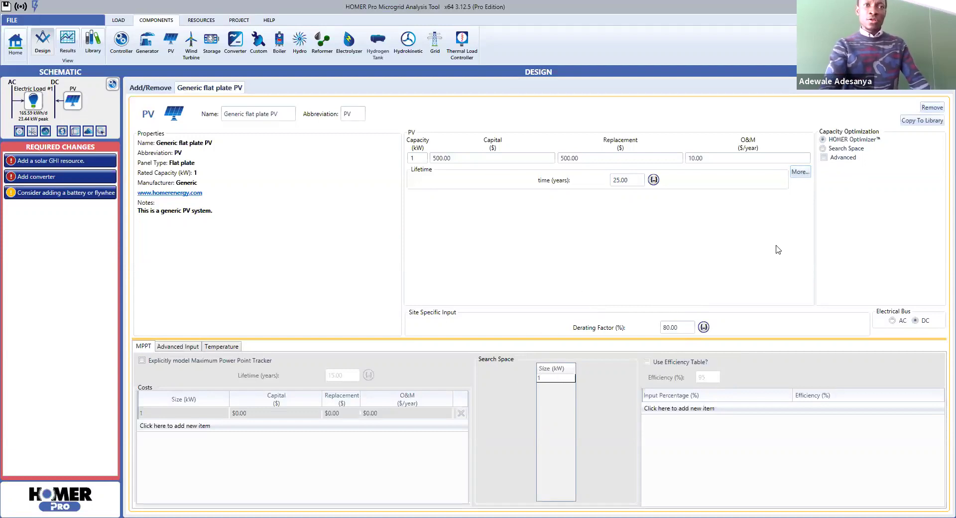
Switch the PV's capacity optimization to a search space and enter 20 and 40 kW as its first two sizes.
click(822, 148)
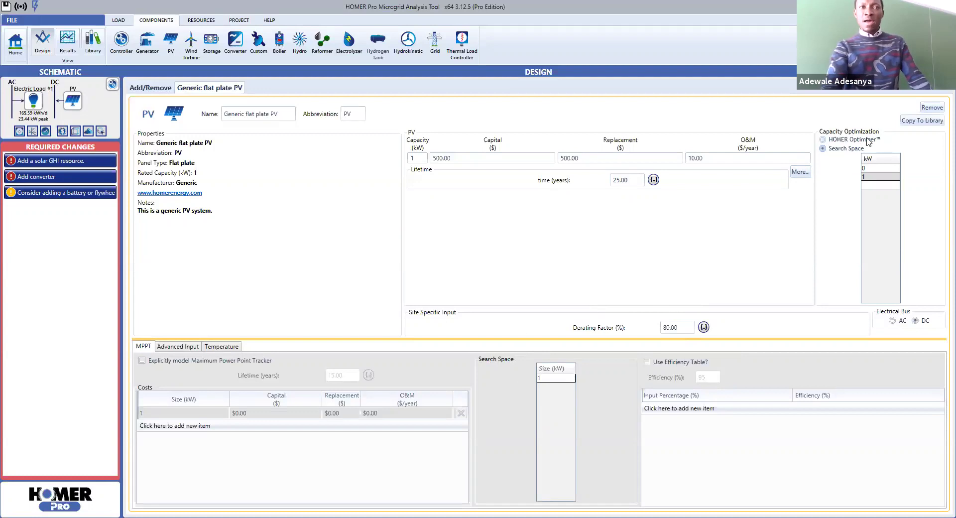
click(823, 140)
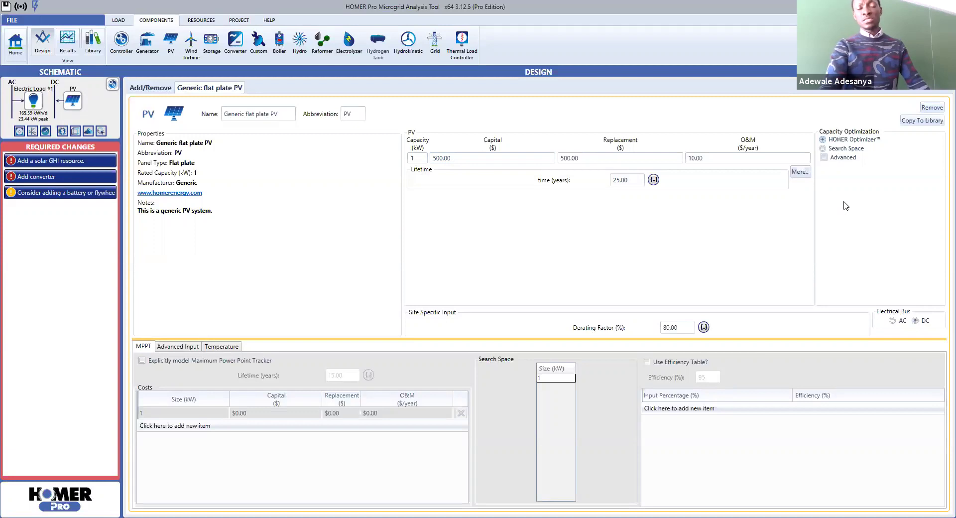
click(824, 149)
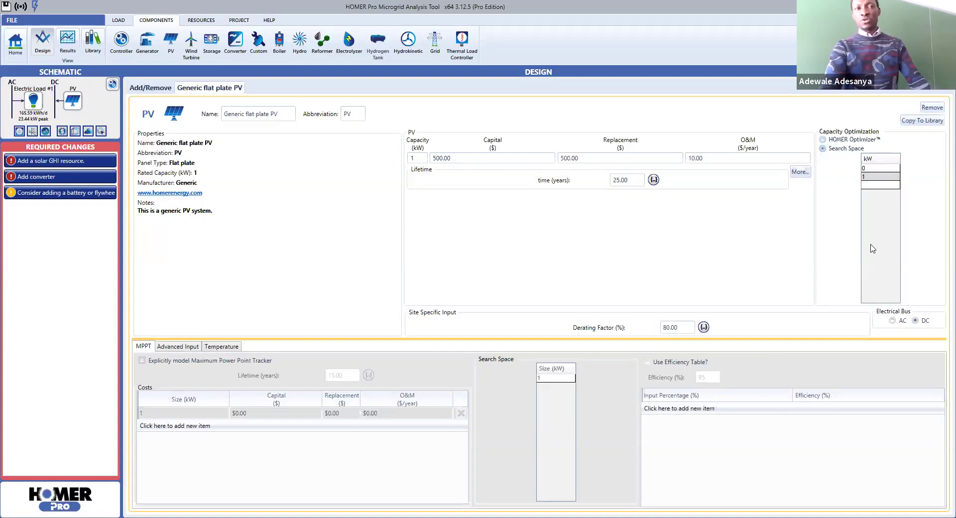
click(875, 169)
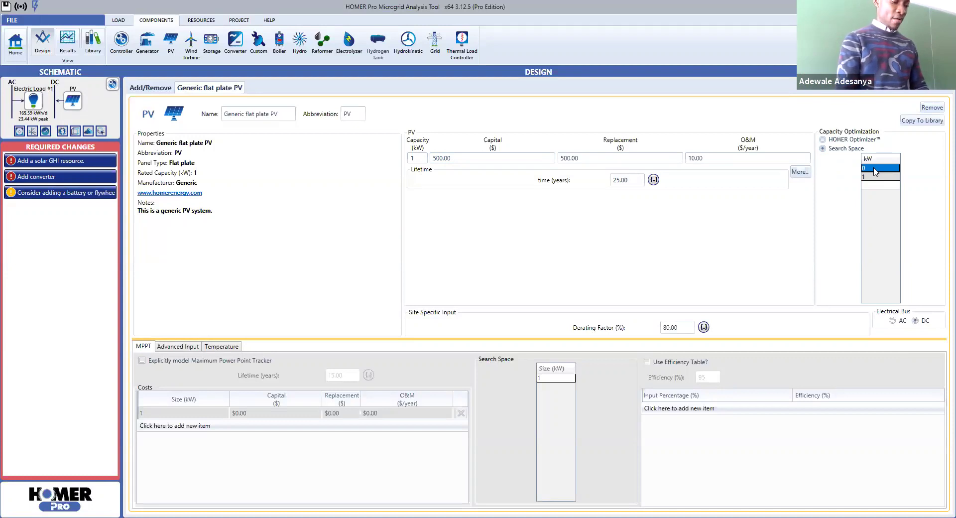
text(20)
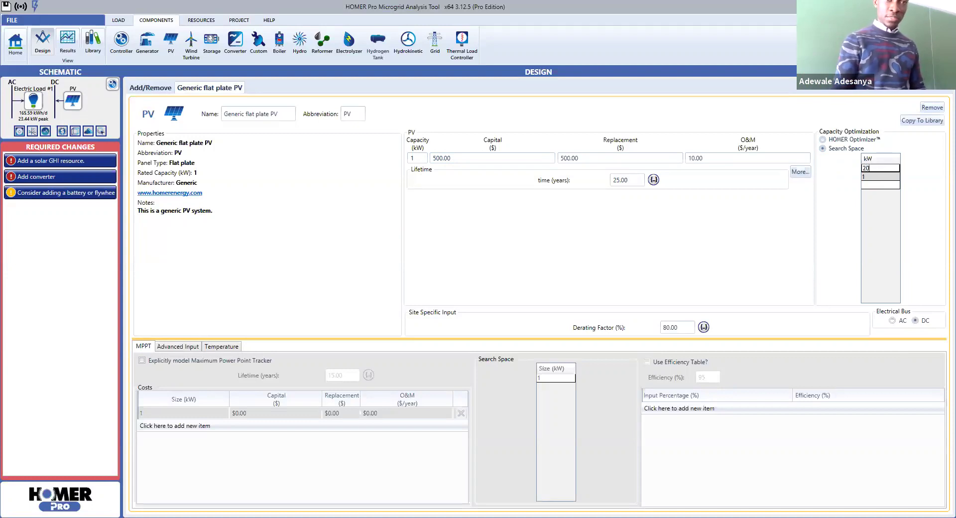
click(874, 177)
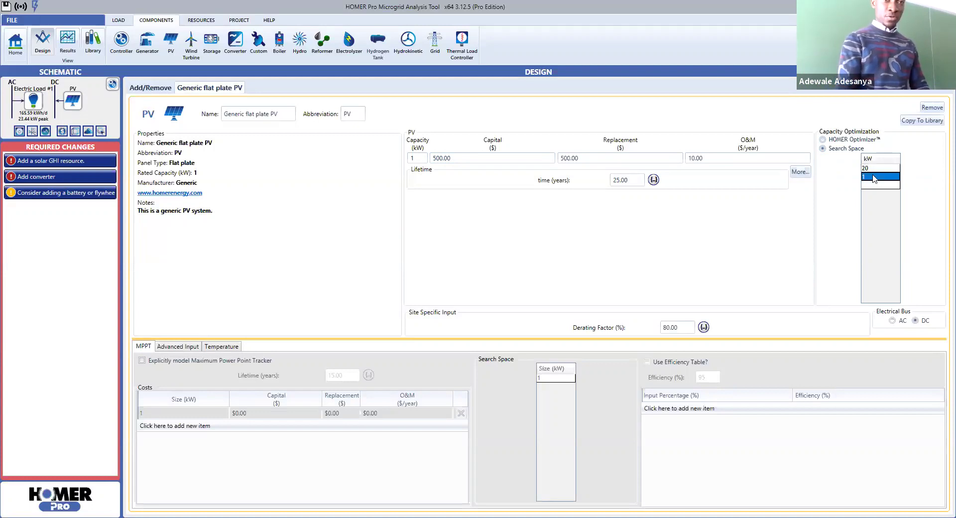
text(40)
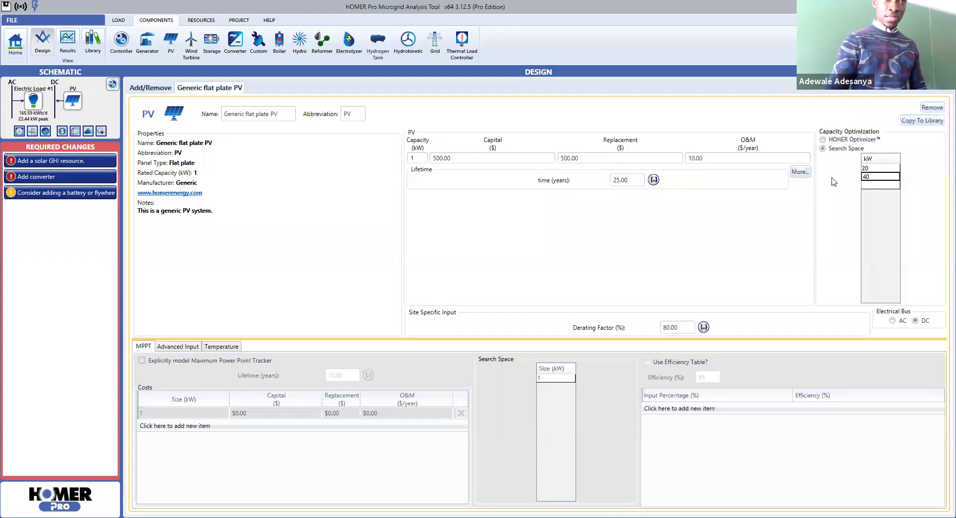
Extend the PV search space with sizes of 60, 80, 100 and 120 kW.
click(869, 185)
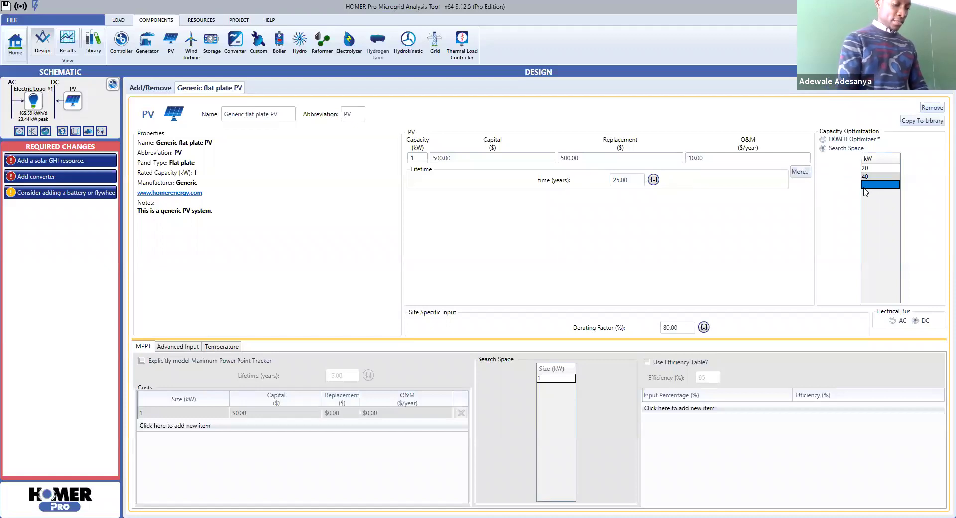
click(860, 187)
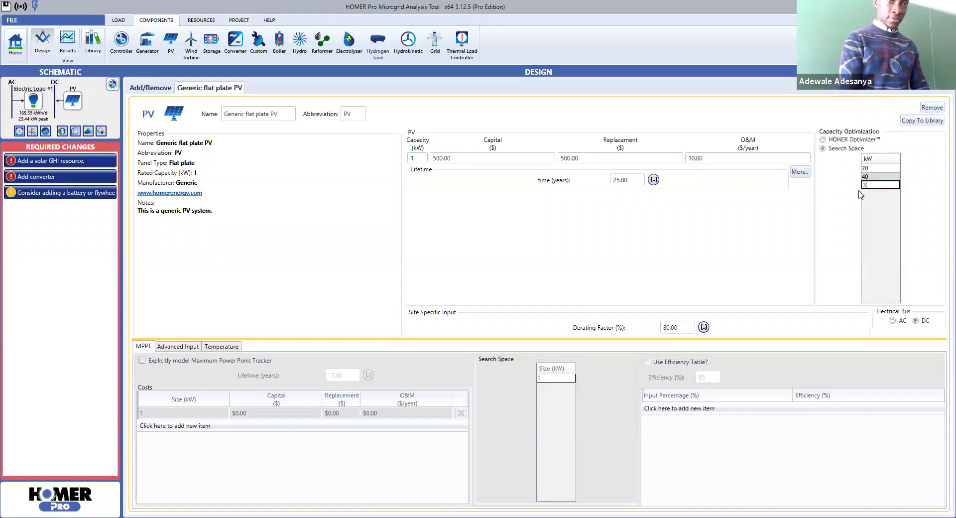
text(60)
key(Return)
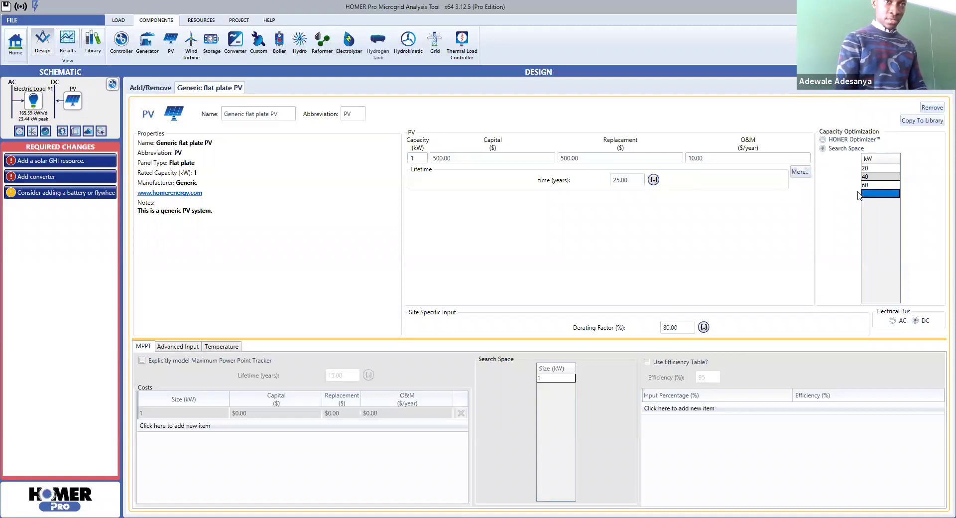
text(80)
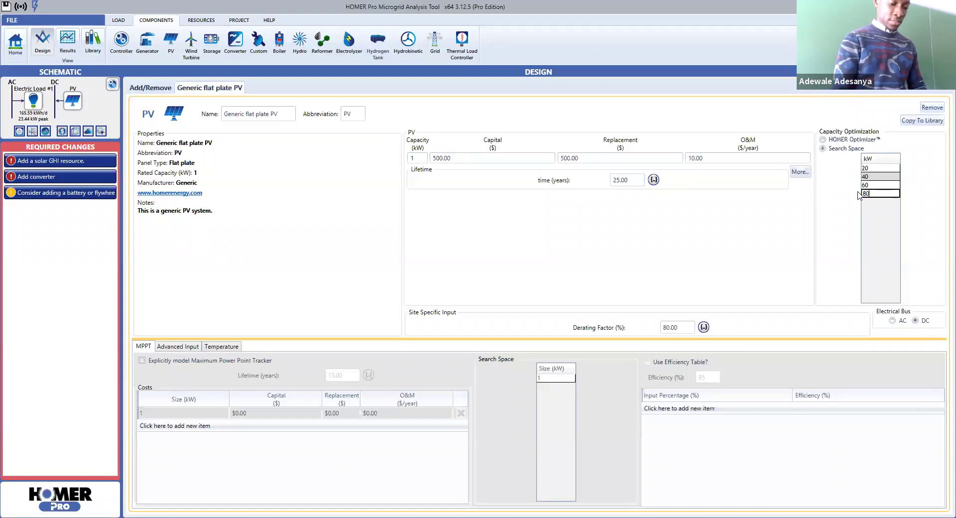
key(Return)
text(100)
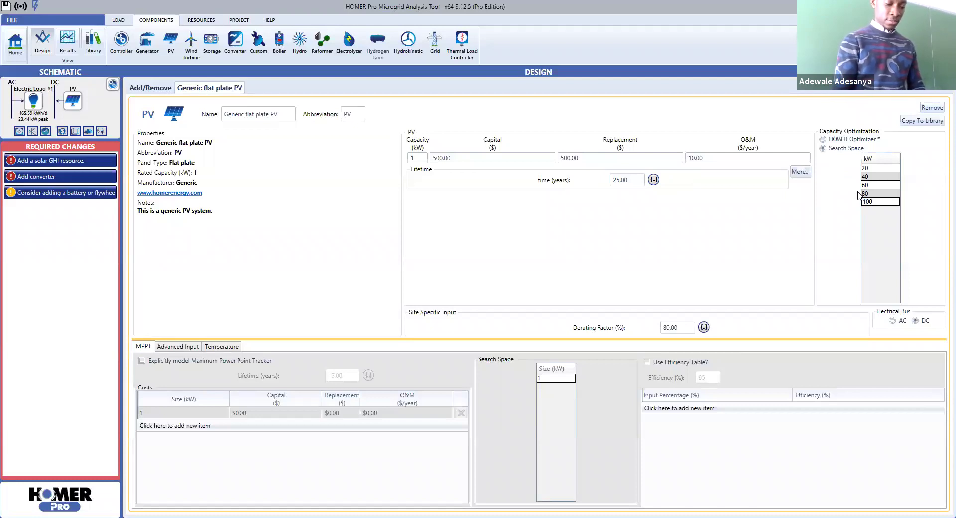
key(Return)
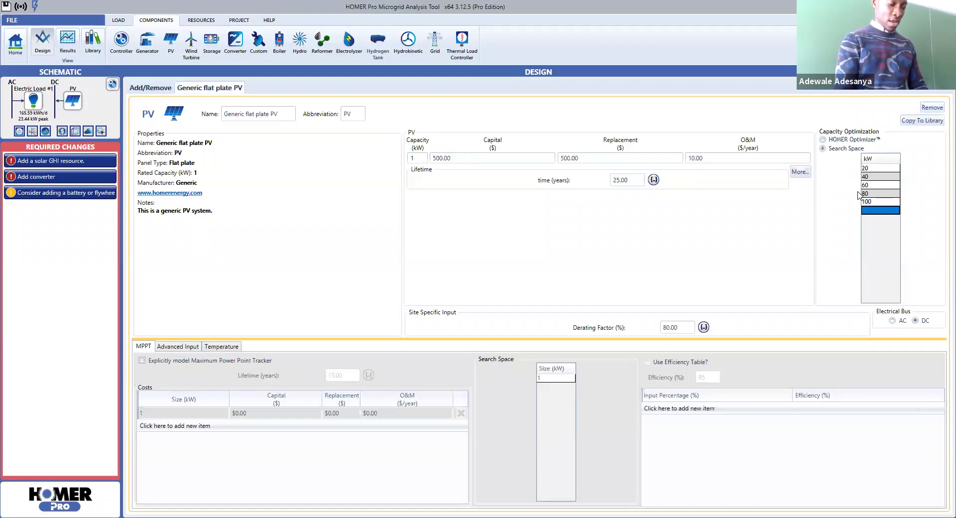
text(120)
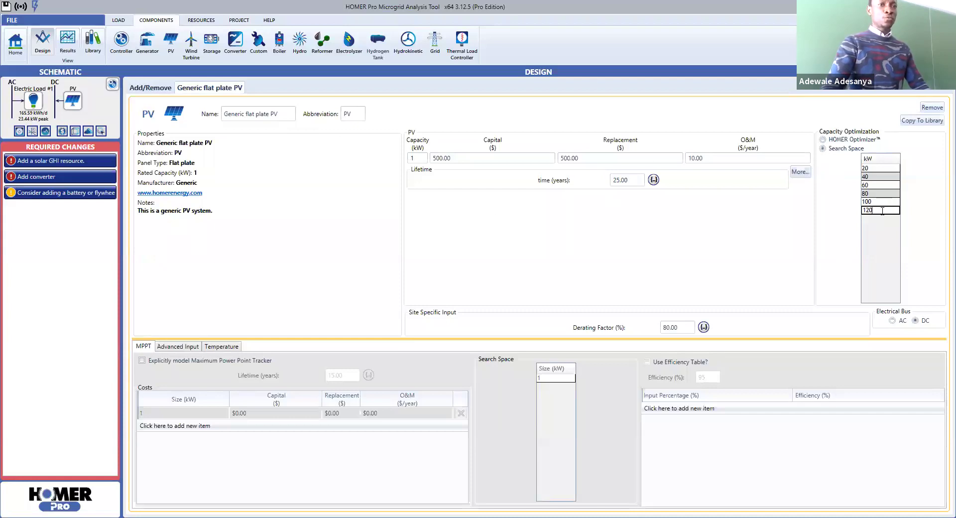
Replace the second, third and fourth PV sizes in the search space with 21, 22 and 23 kW.
click(877, 177)
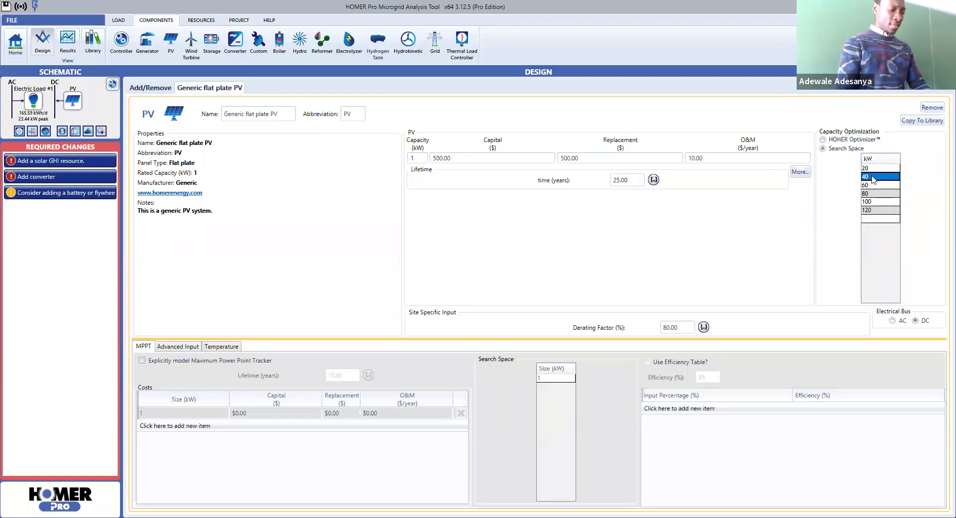
text(21)
key(Return)
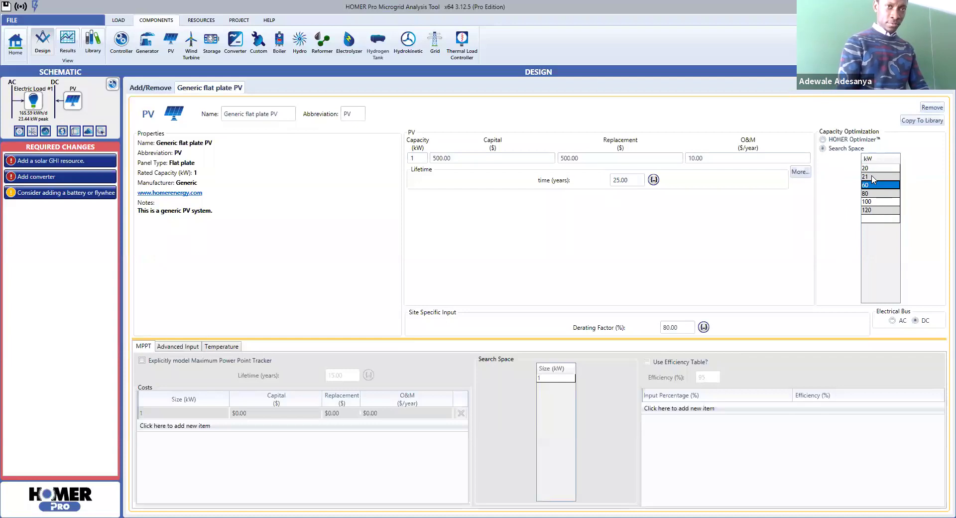
text(22)
key(Return)
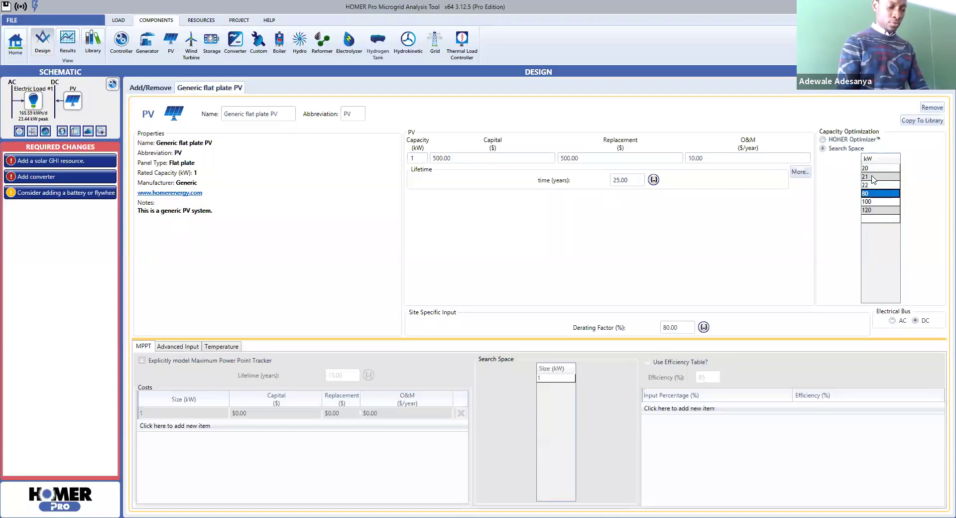
text(23)
key(Return)
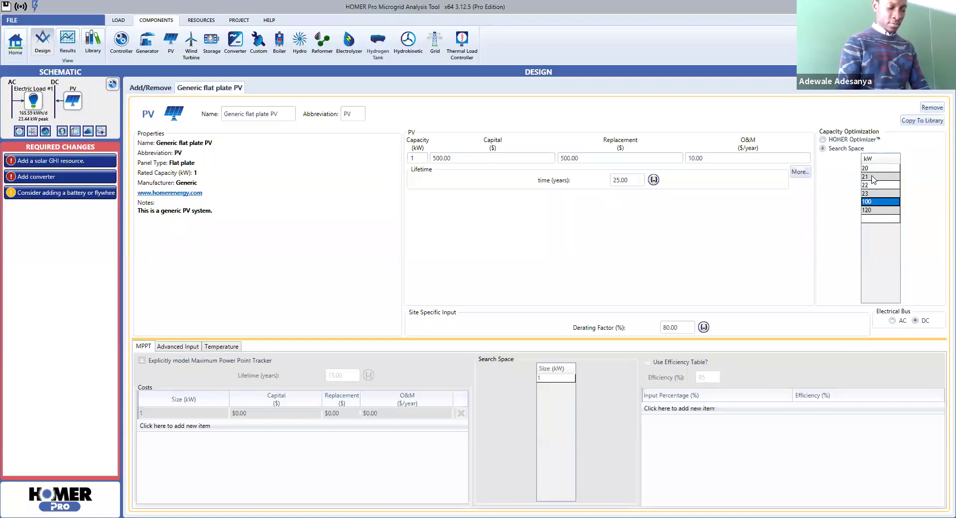
Set the fifth and sixth PV sizes to 24 and 25 kW and add a seventh size of 26 kW.
text(25)
key(Return)
text(2)
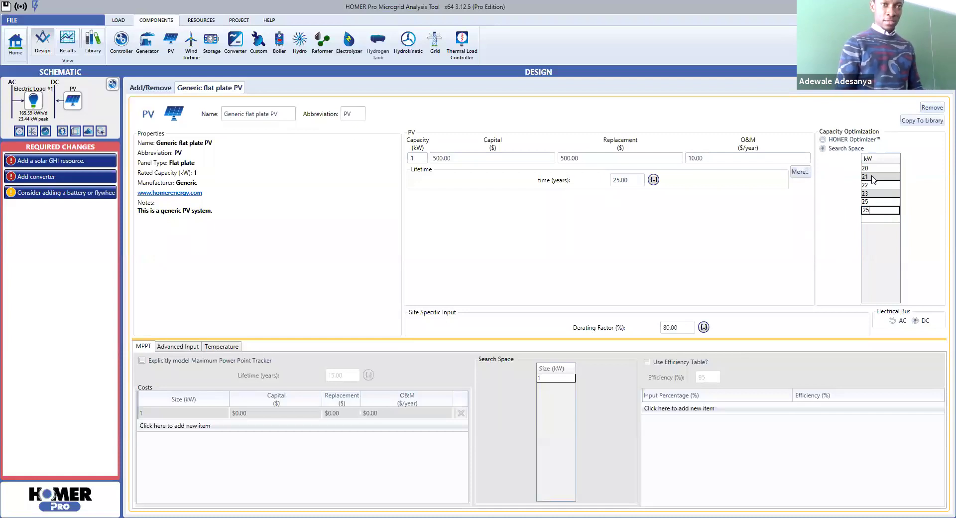
click(879, 202)
text(2)
key(Return)
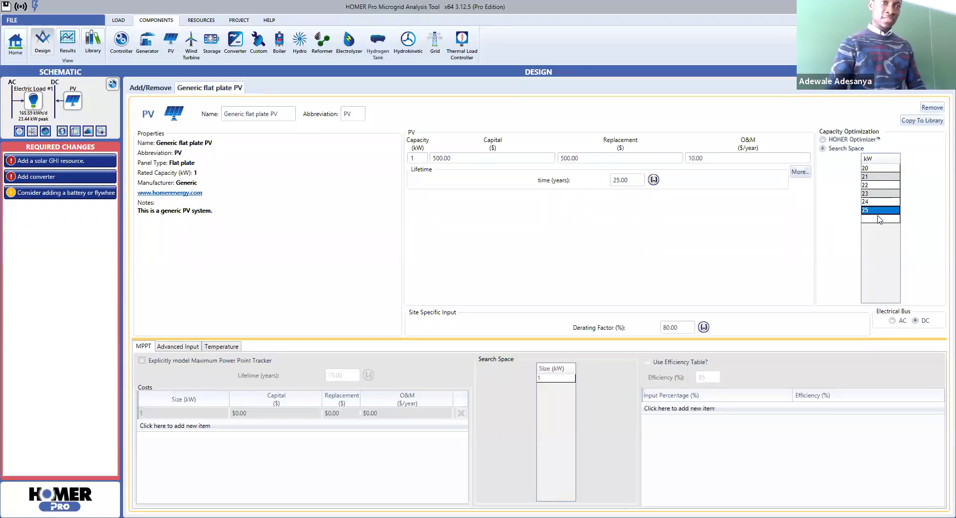
click(879, 219)
text(26)
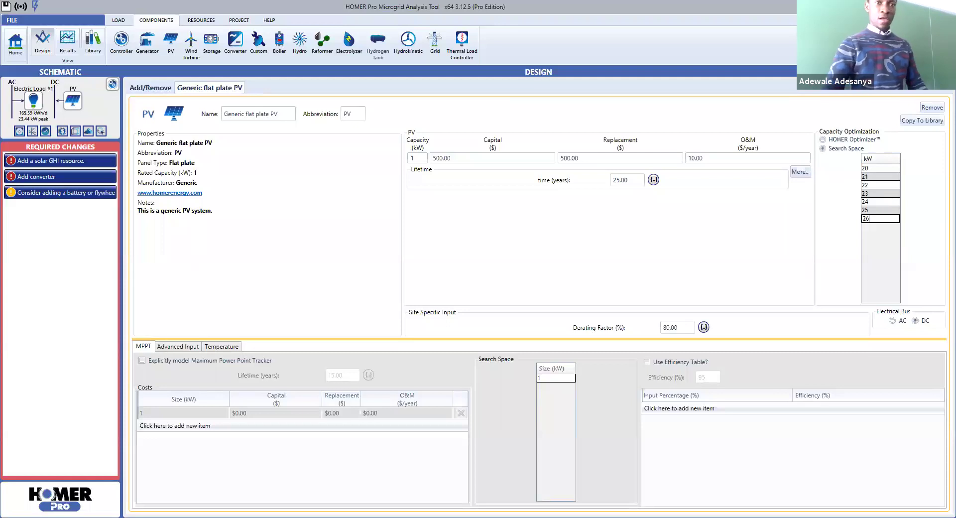
click(887, 239)
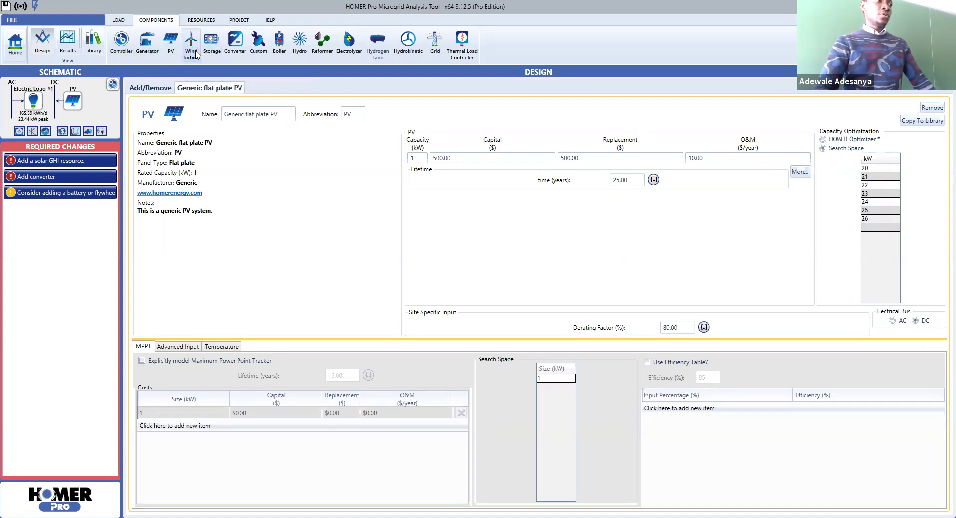
Open the generator setup and look at the selectable genset models, keeping Autosize Genset.
click(153, 55)
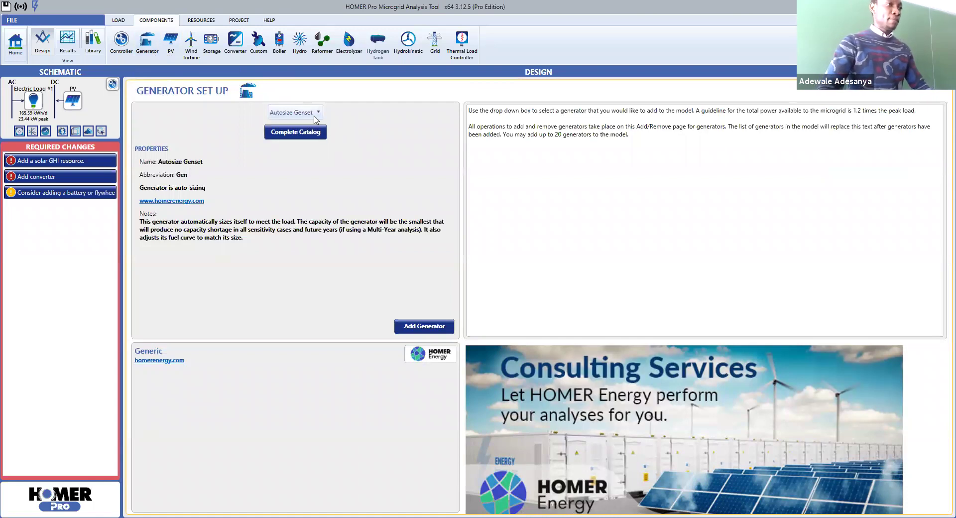
click(319, 114)
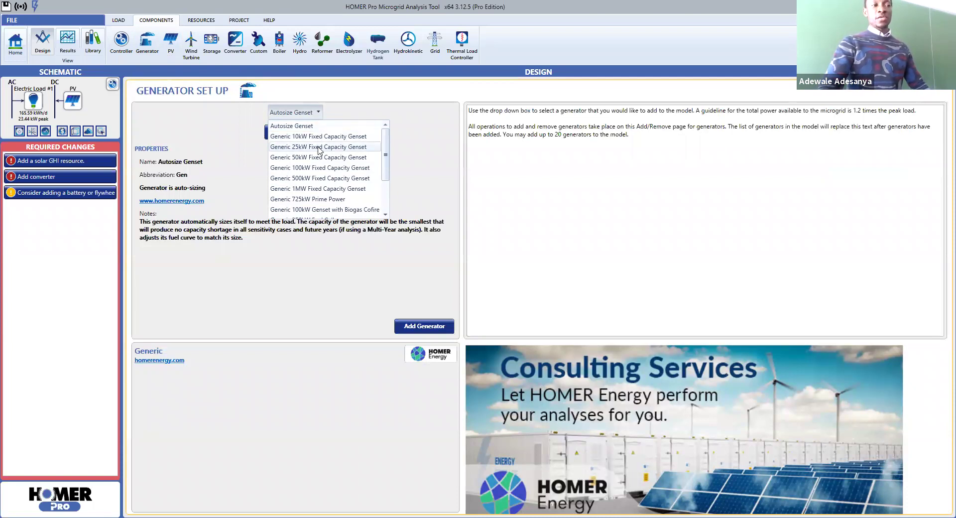
click(412, 156)
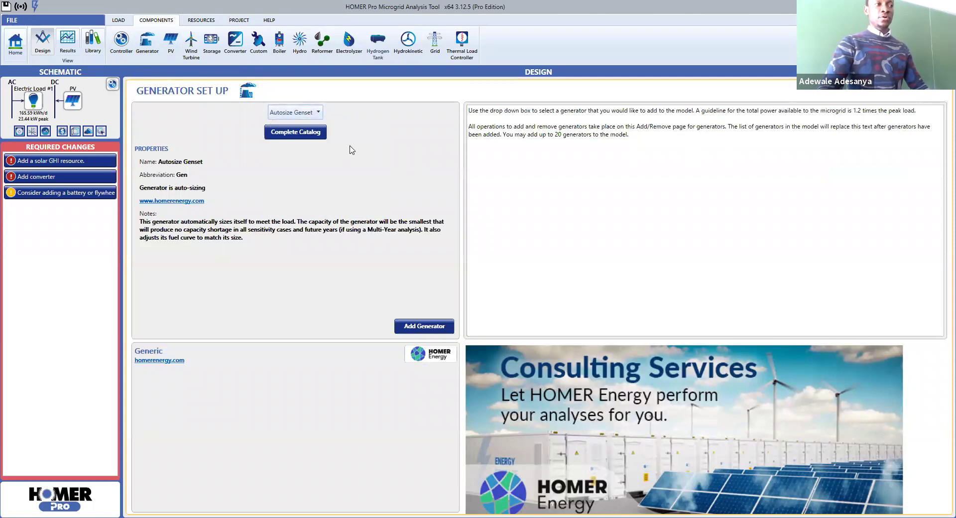
Examine the complete generator catalog from start to end, comparing models by manufacturer, capacity and fuel.
click(303, 135)
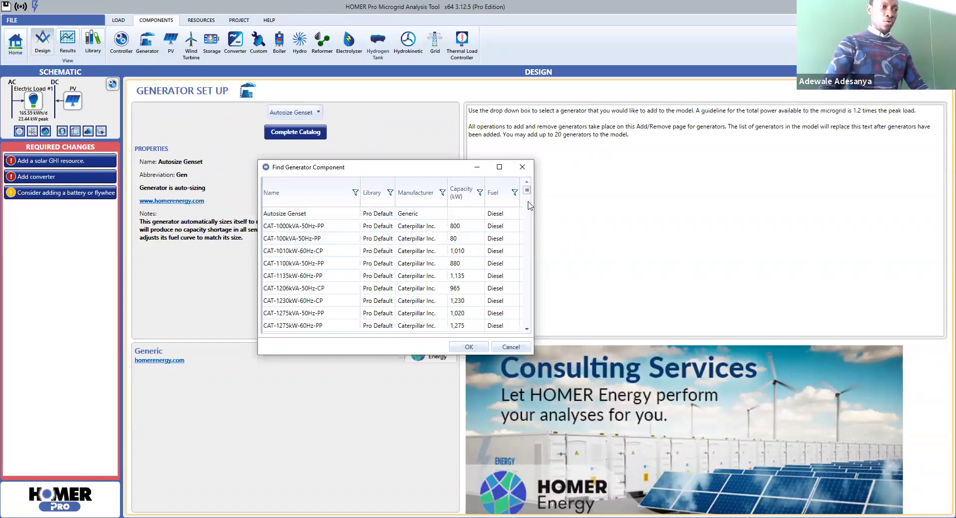
scroll(528, 214, down, 6)
scroll(527, 226, down, 12)
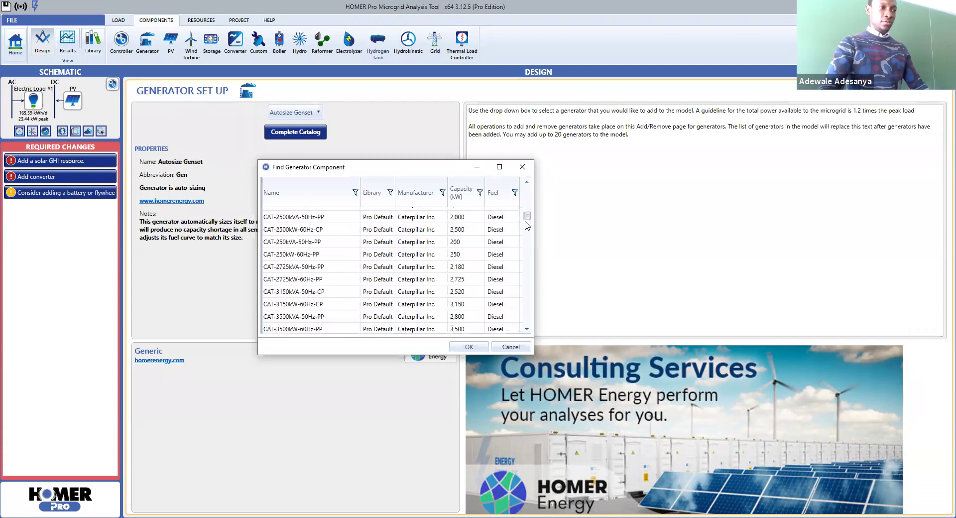
scroll(525, 235, down, 10)
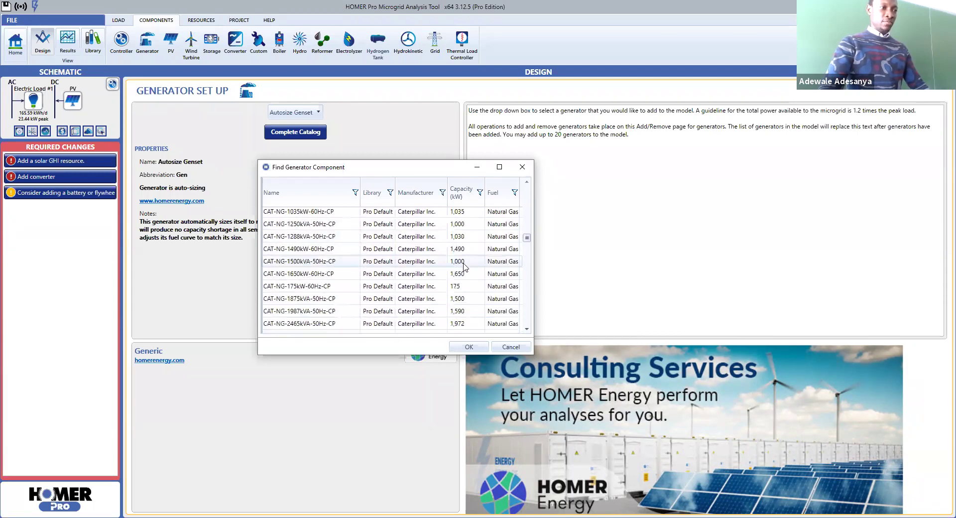
scroll(388, 271, up, 4)
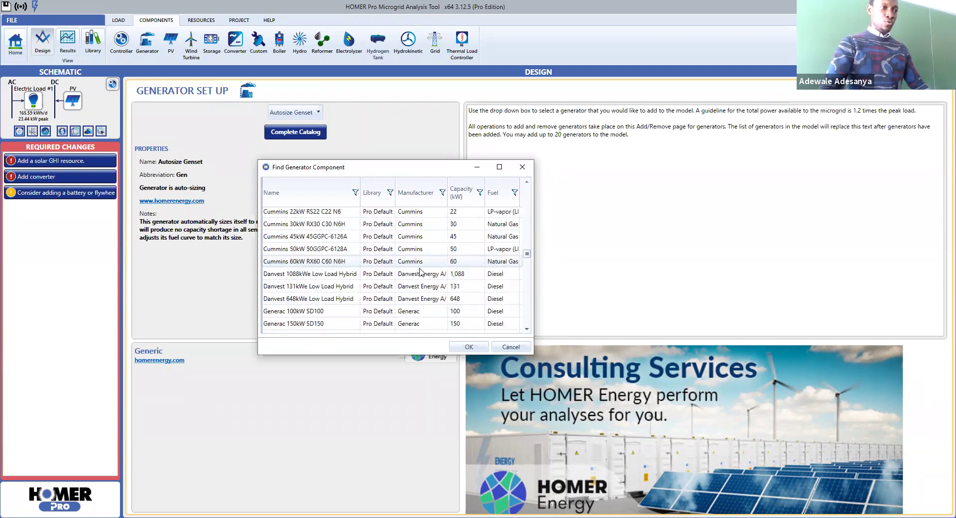
scroll(425, 279, down, 2)
scroll(424, 279, down, 10)
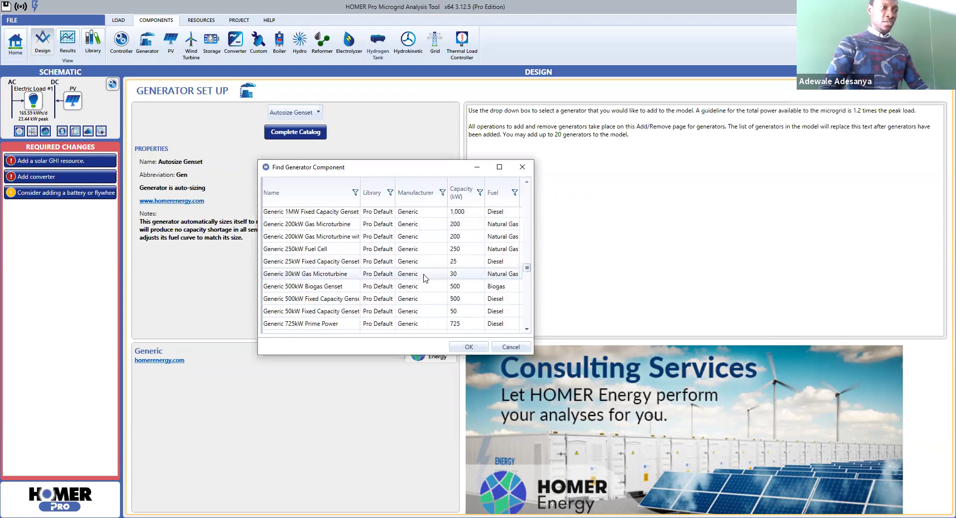
scroll(427, 224, up, 1)
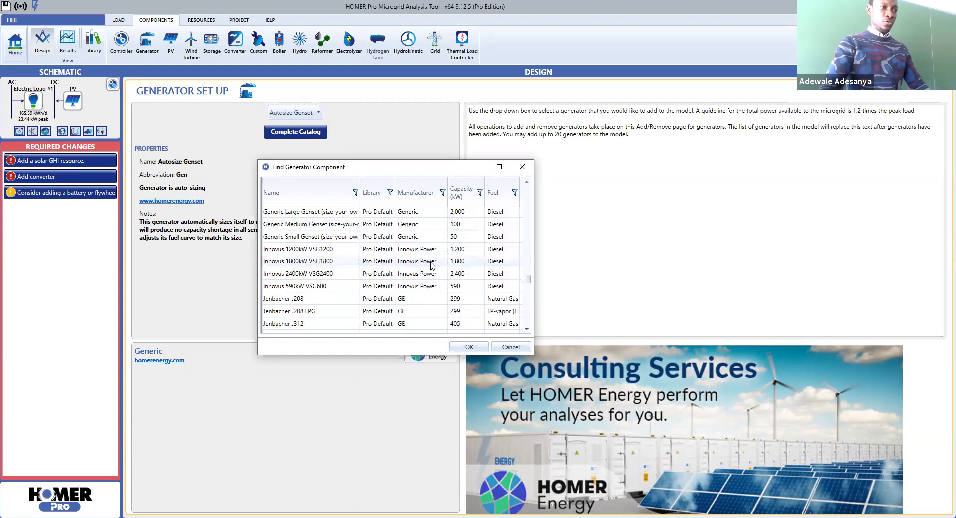
scroll(432, 265, down, 1)
scroll(427, 264, down, 10)
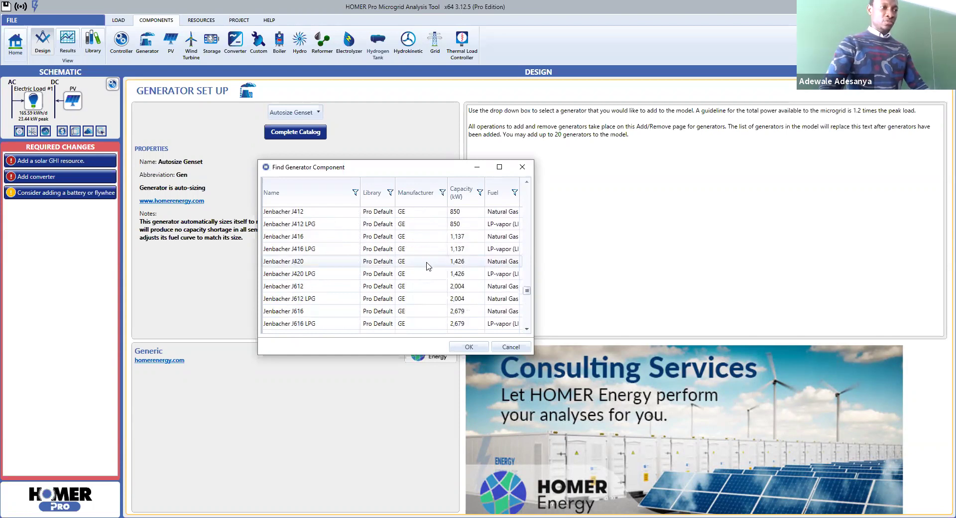
scroll(426, 266, down, 3)
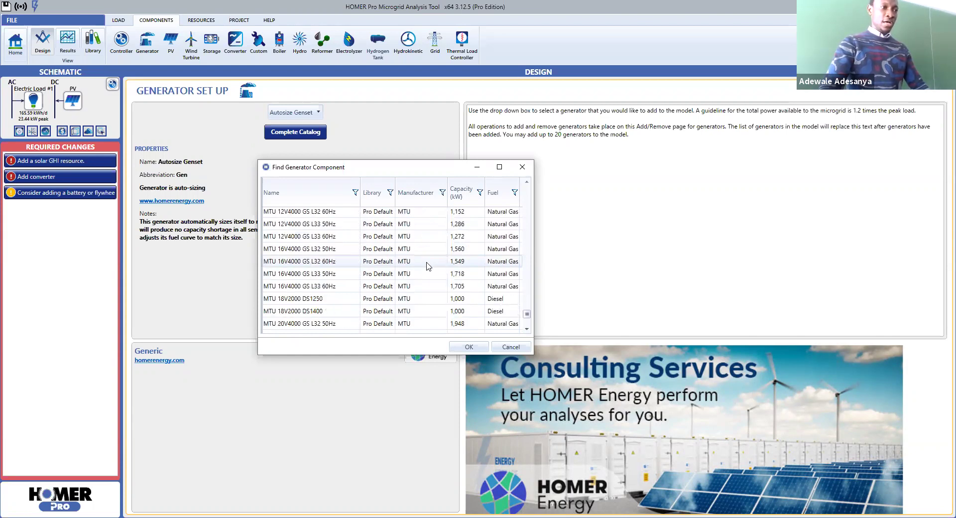
scroll(428, 267, down, 3)
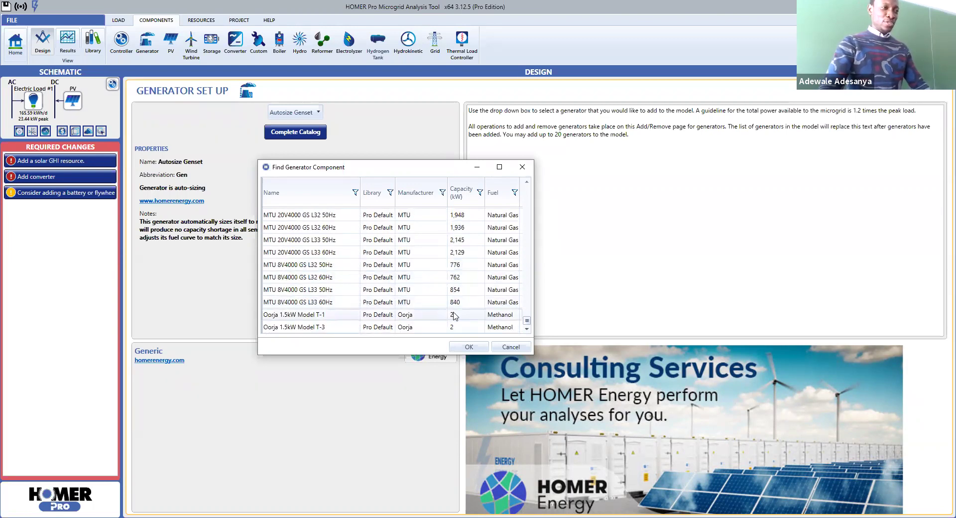
drag(531, 323, 526, 191)
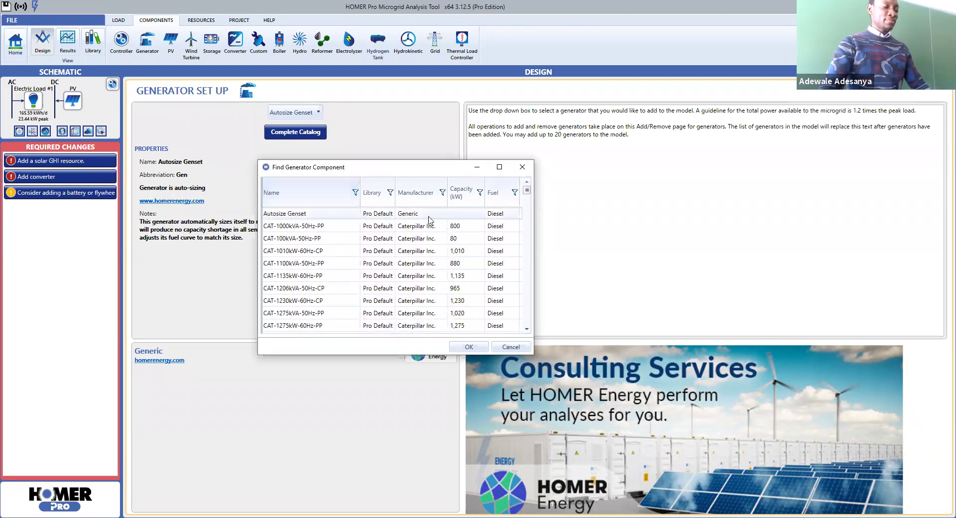
Leave the generator catalog and review the selectable genset models against the electric load's profiles and peak demand.
click(522, 168)
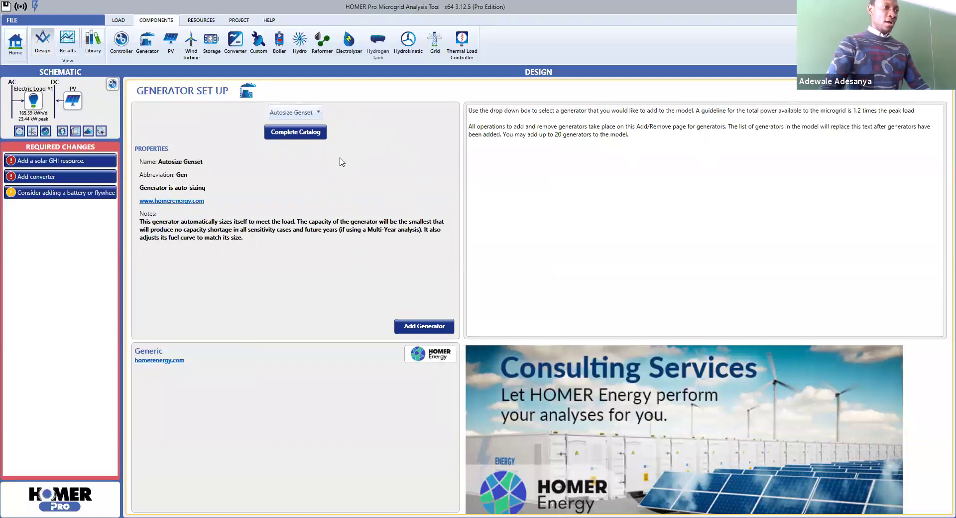
click(320, 115)
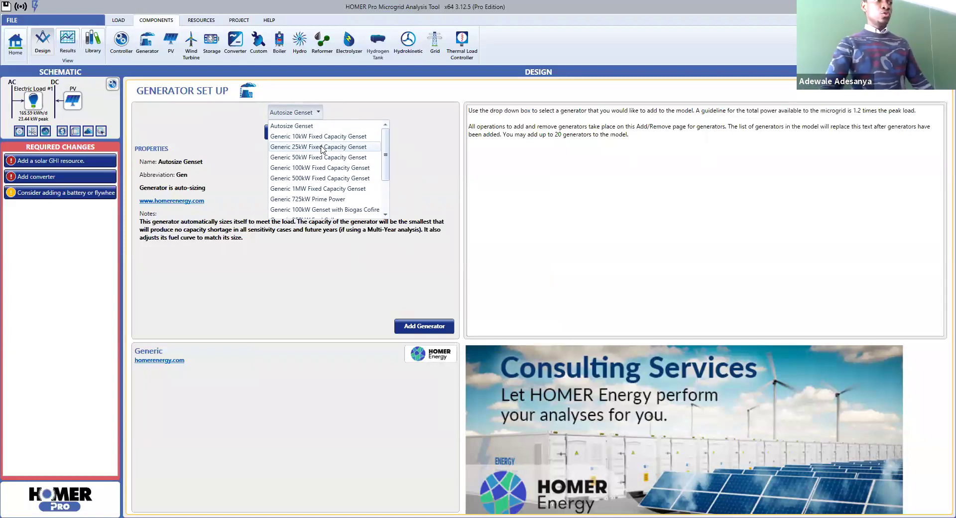
click(430, 167)
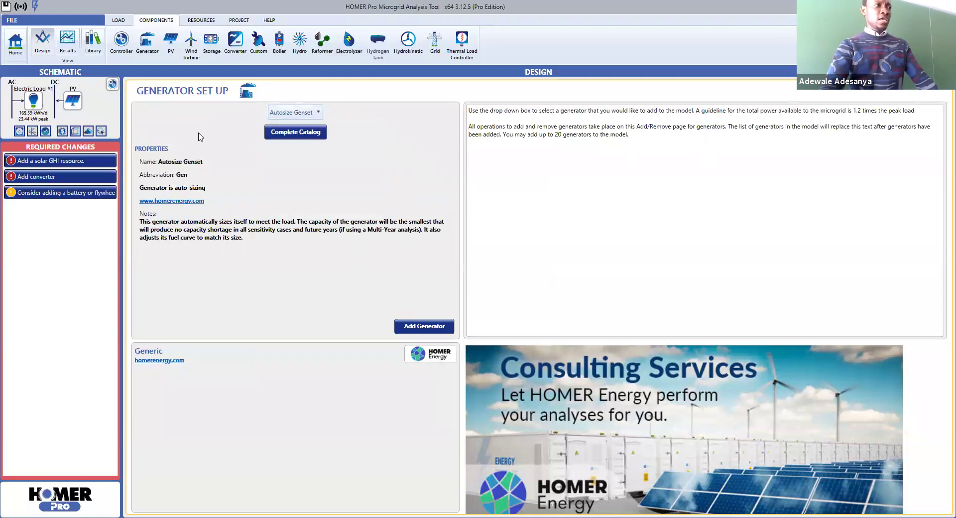
click(39, 104)
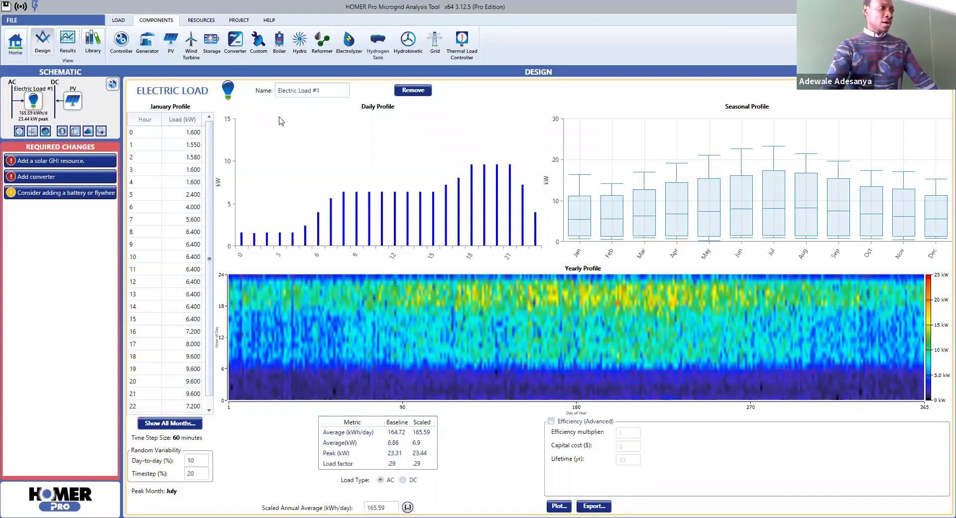
Add an Autosize Genset generator to the microgrid model.
click(148, 52)
click(317, 112)
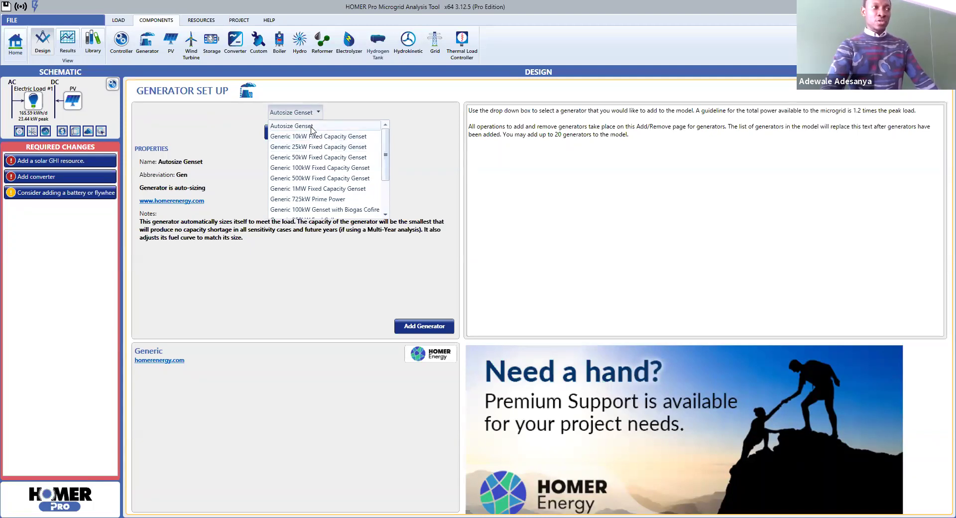
click(312, 130)
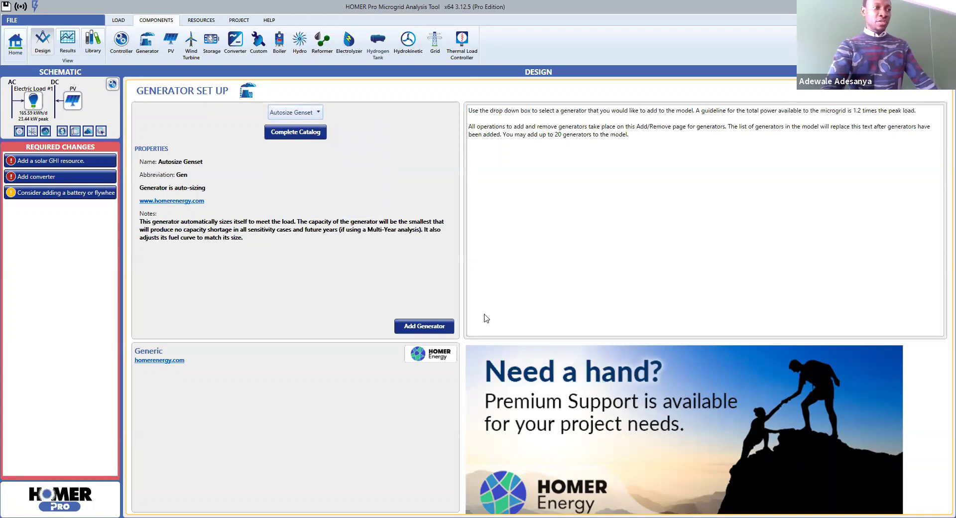
click(433, 327)
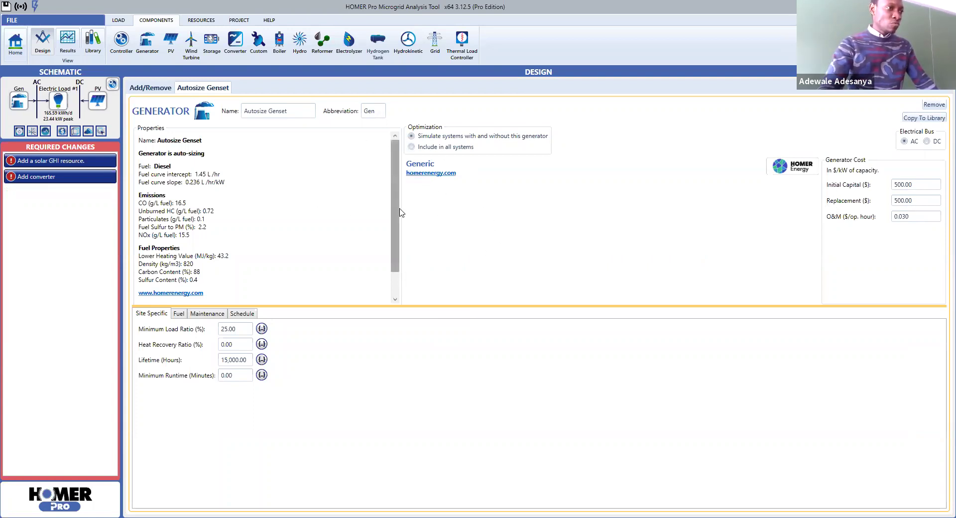
mouse_move(399, 219)
mouse_down()
mouse_move(398, 243)
mouse_move(397, 222)
mouse_up()
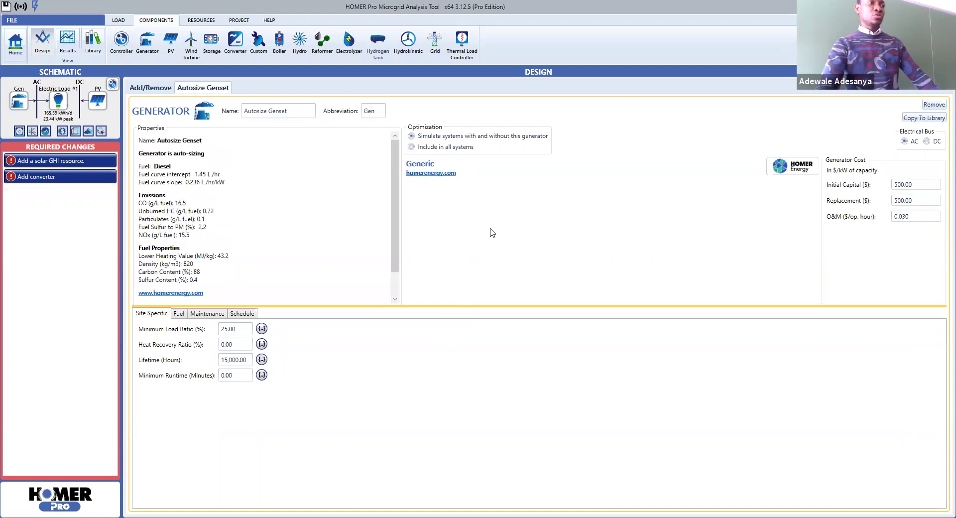
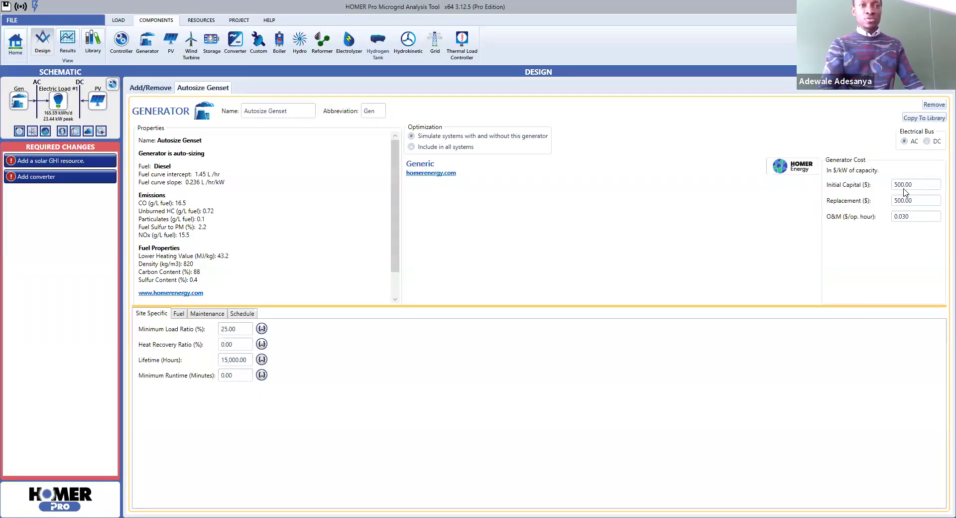
Set the generator's costs per kW to $350 initial capital, $300 replacement and $0.020 O&M per operating hour.
click(900, 185)
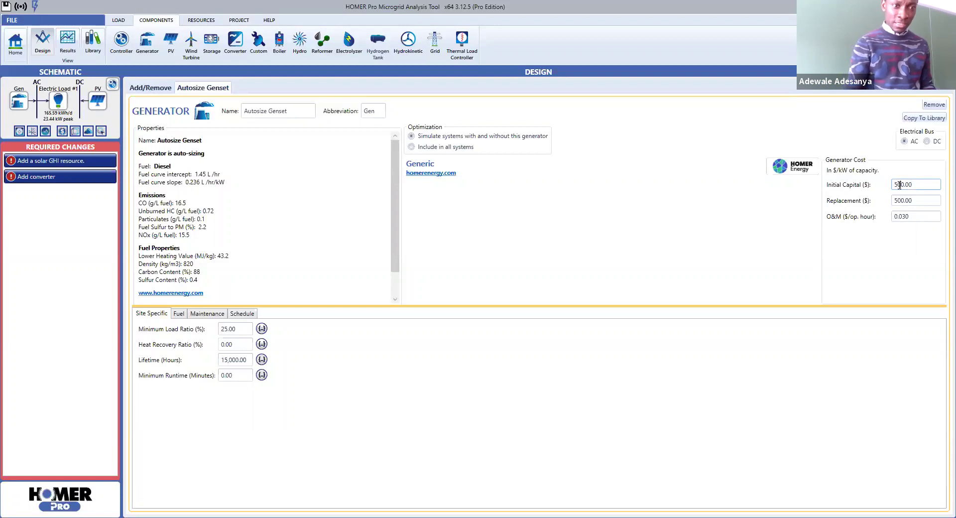
key(BackSpace)
key(BackSpace)
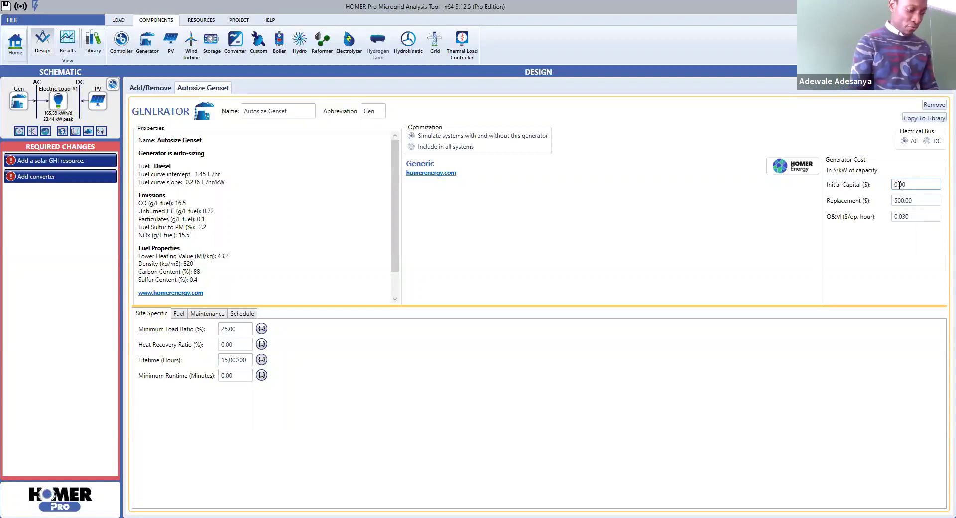
text(35)
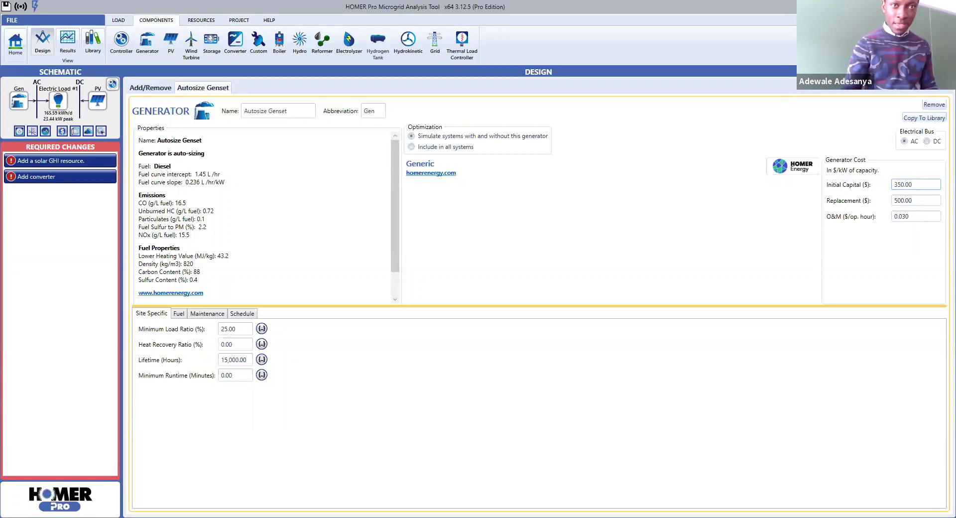
click(901, 201)
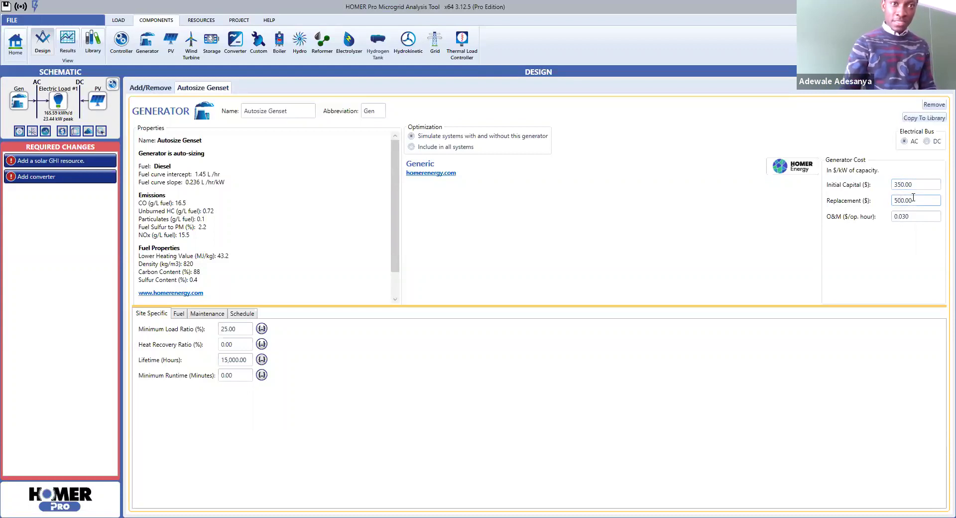
key(BackSpace)
key(BackSpace)
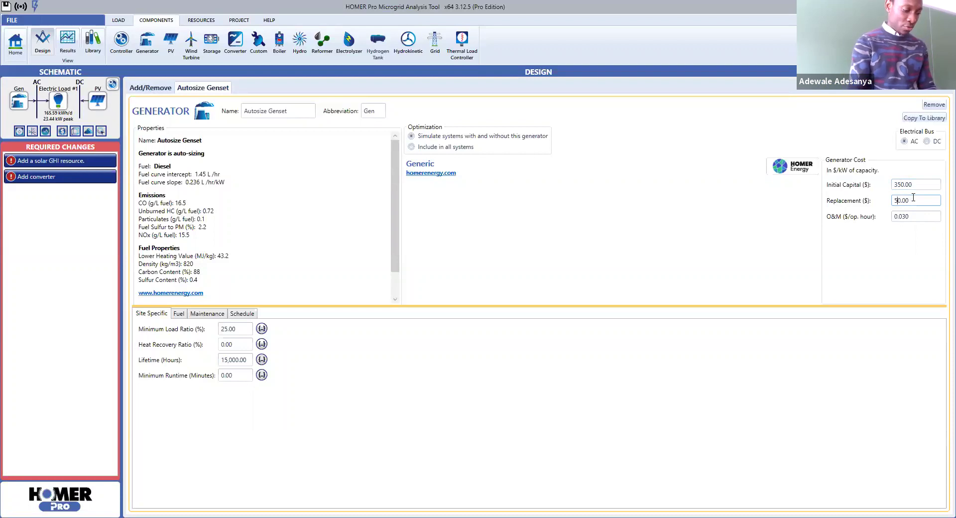
text(30)
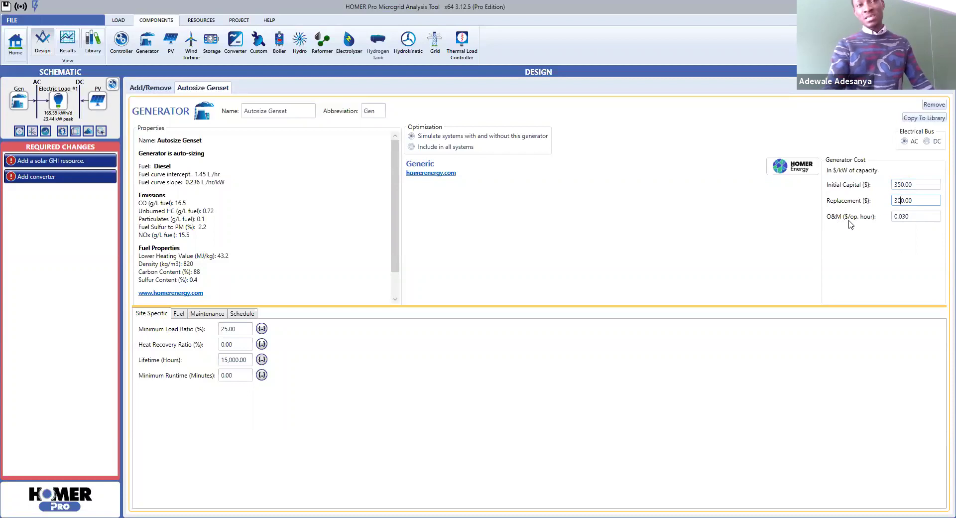
click(907, 216)
text(2)
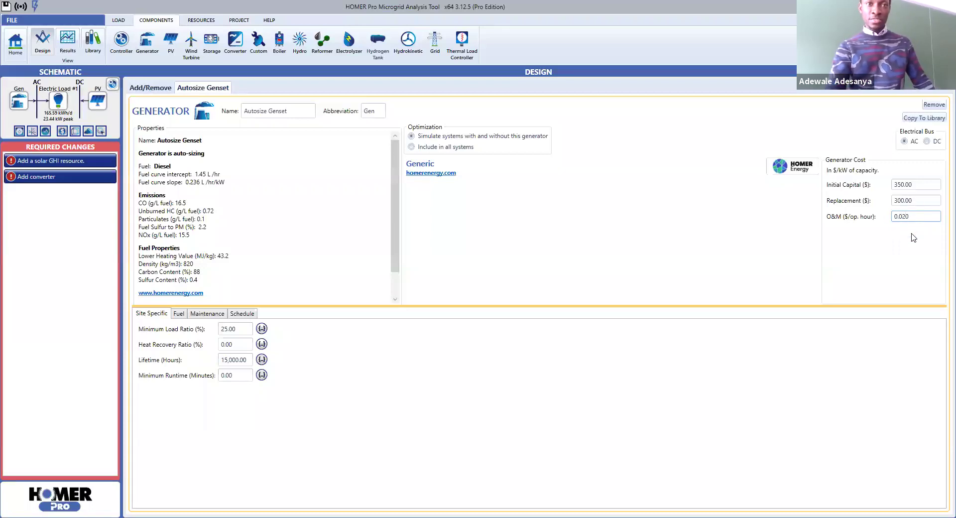
click(690, 224)
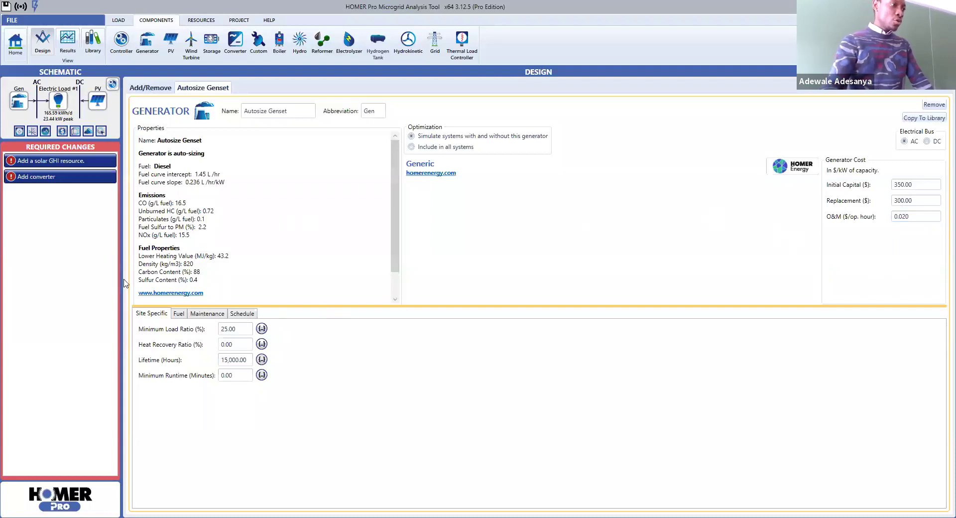
Look over the library fuels for the generator, try adding a second Diesel entry to the model, and remove it.
click(180, 318)
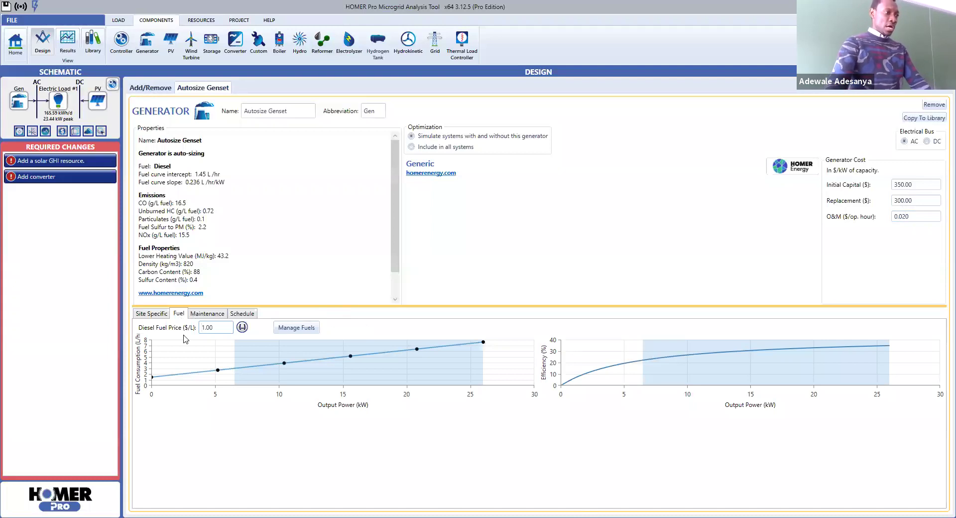
click(296, 328)
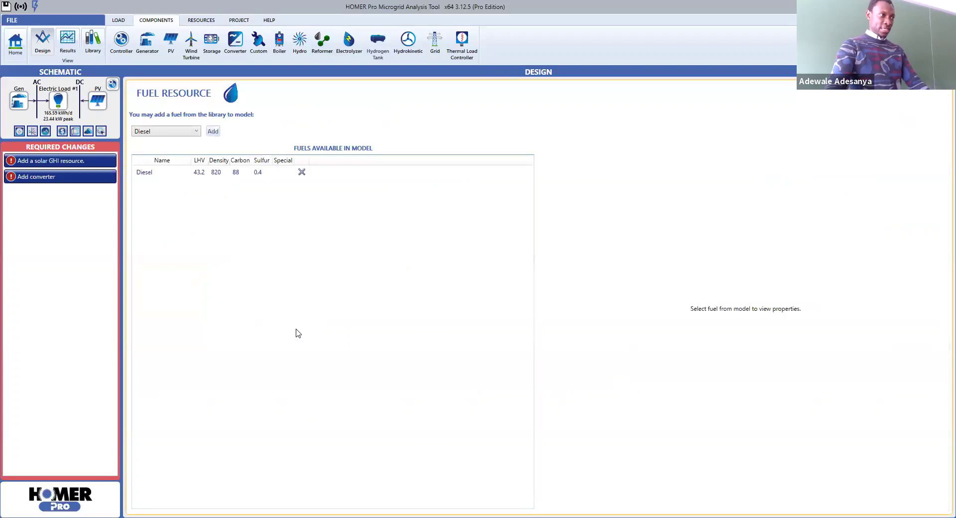
click(197, 132)
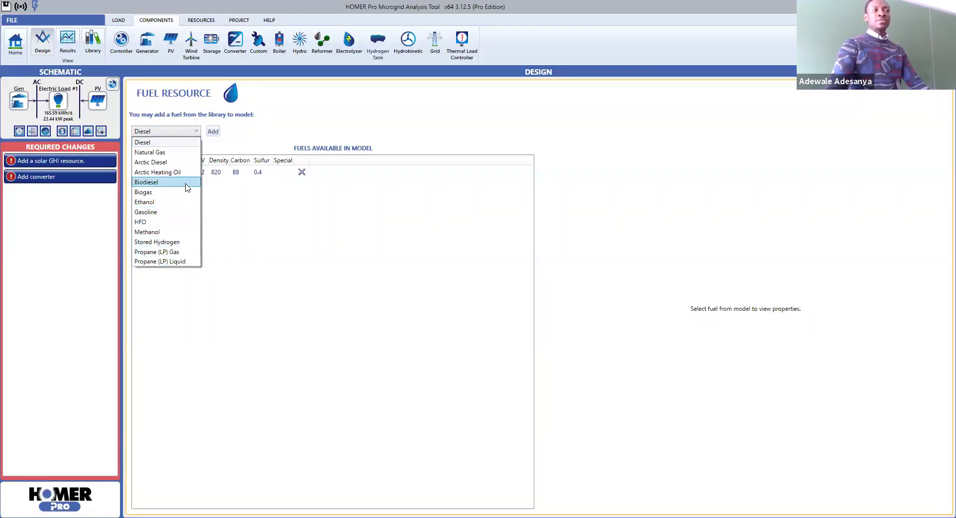
click(170, 143)
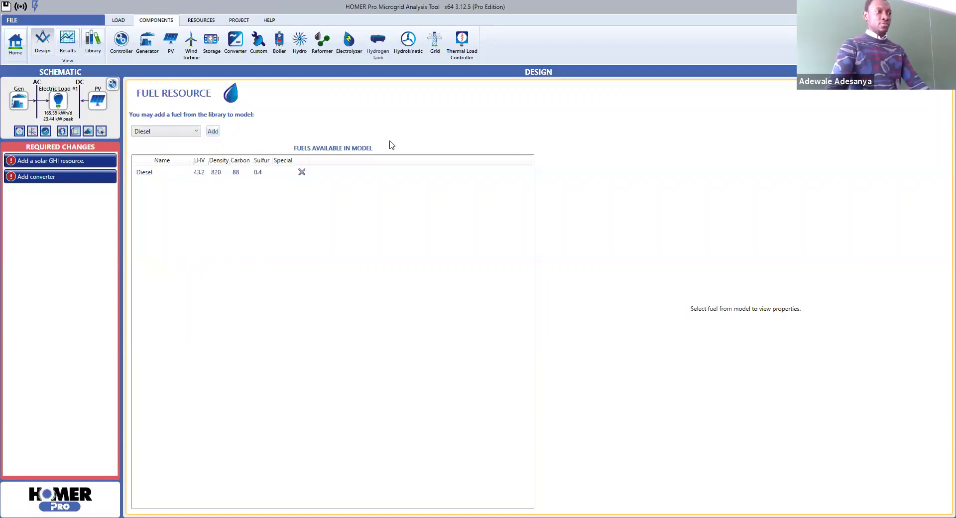
click(213, 132)
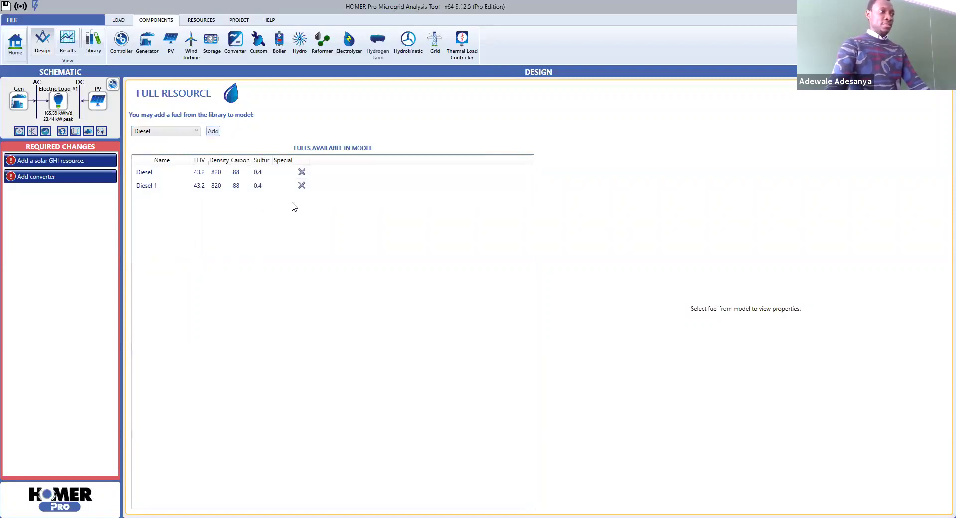
click(302, 185)
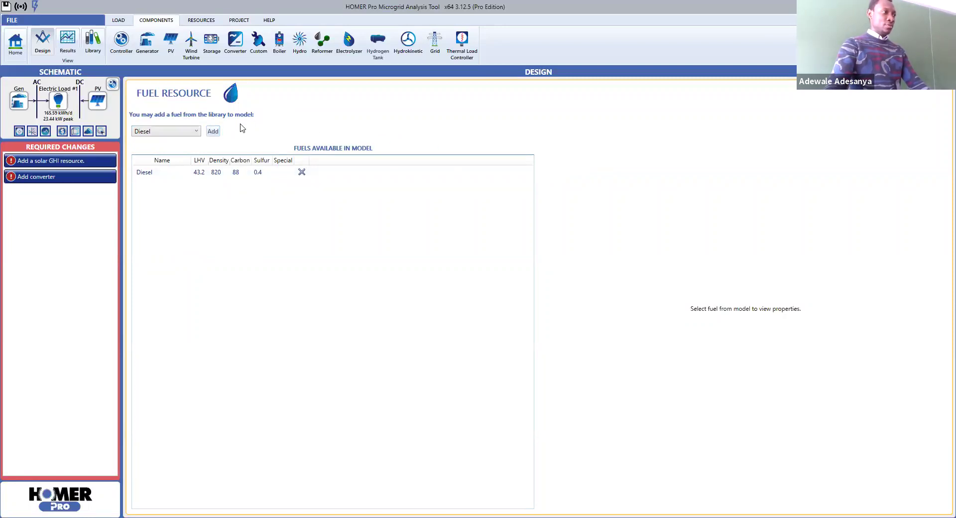
Return to the generator's fuel settings and set the diesel fuel price to 0.88 $/L.
click(18, 101)
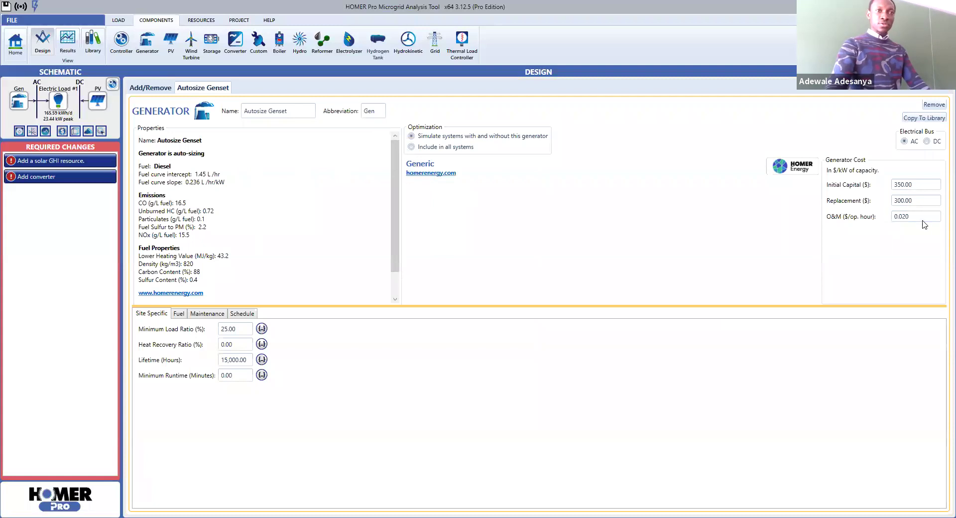
click(179, 313)
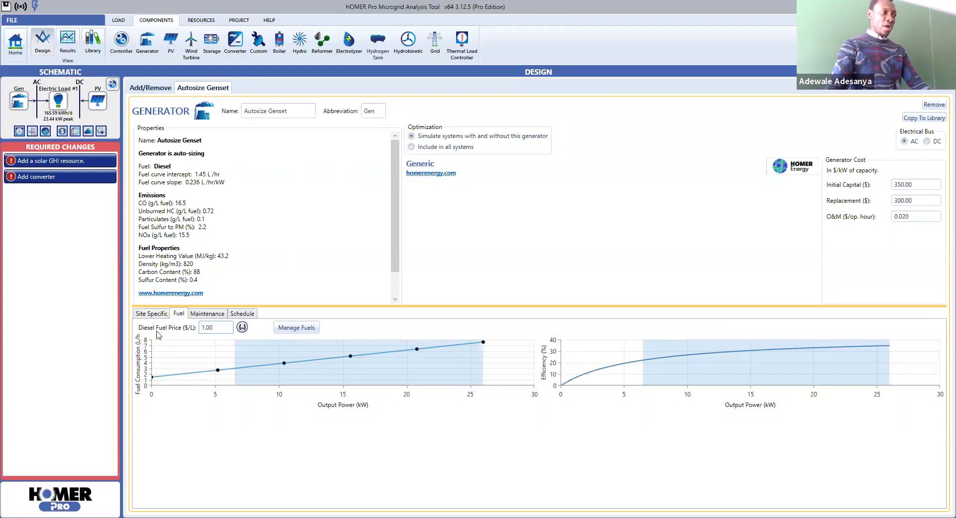
click(202, 328)
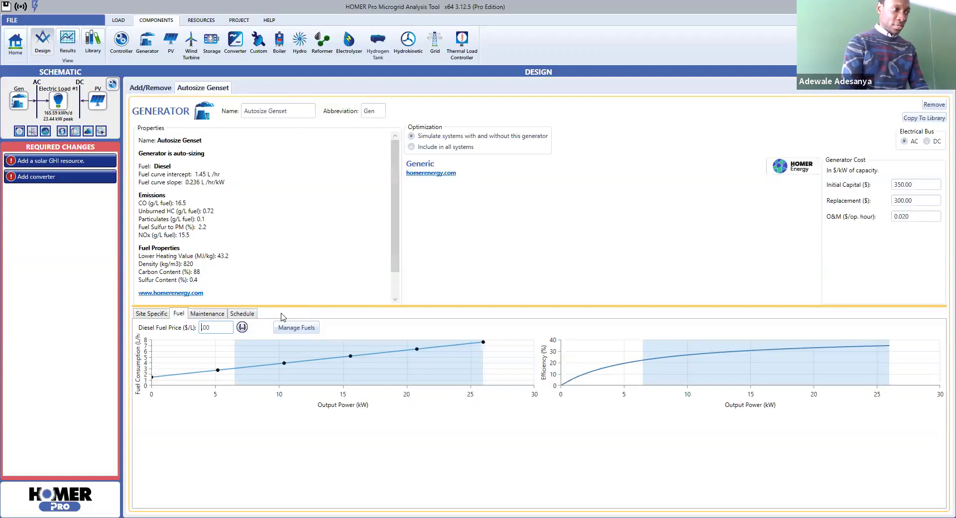
text(0.)
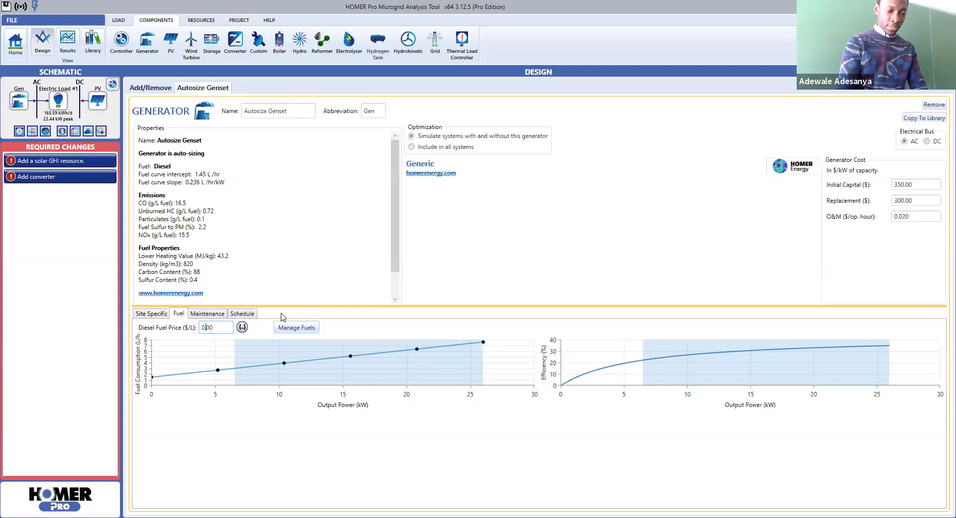
text(88)
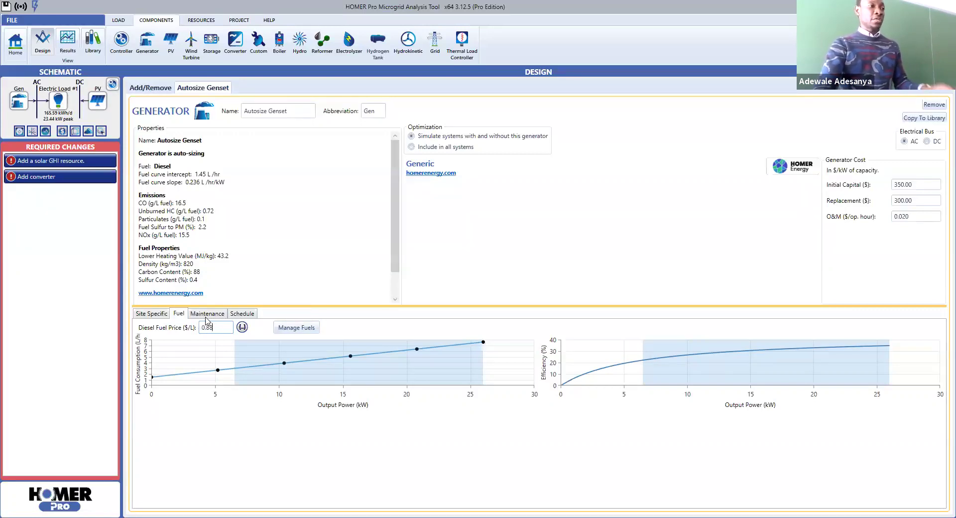
Add diesel fuel price sensitivity values of 0.9, 0.95, 1.0 and 1.05 $/L alongside the 0.88 base price.
click(242, 327)
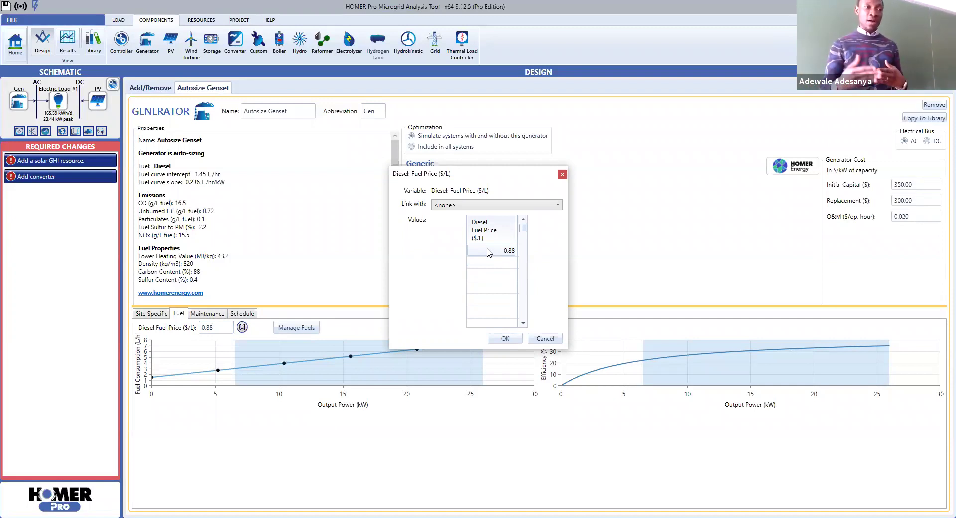
click(492, 262)
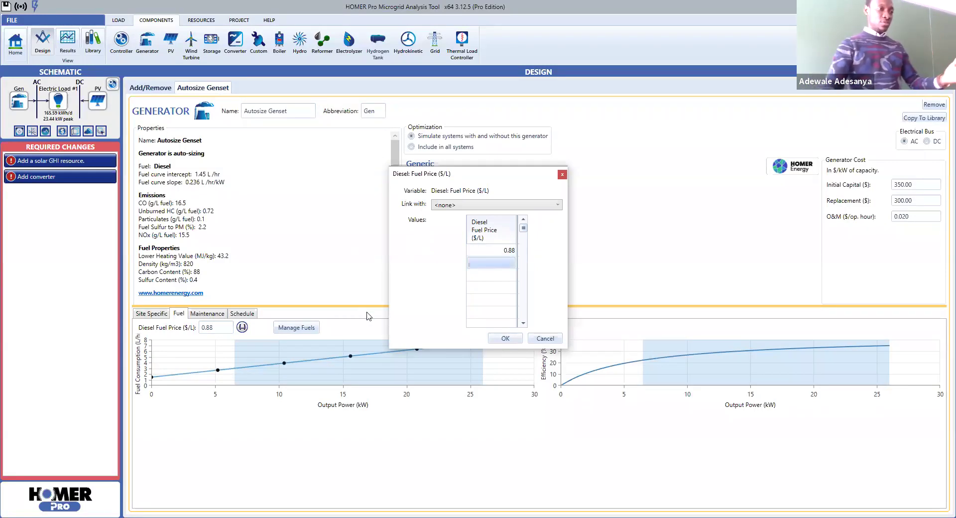
text(0.9)
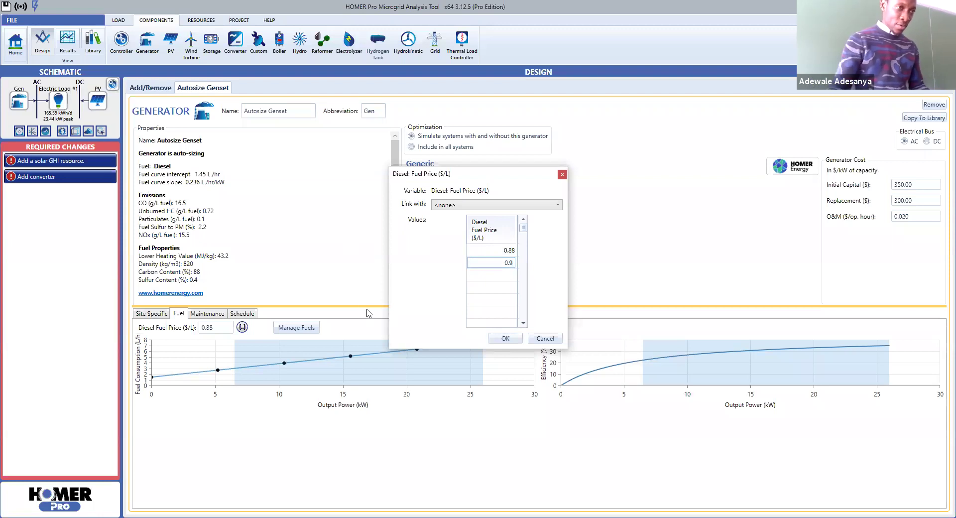
click(505, 280)
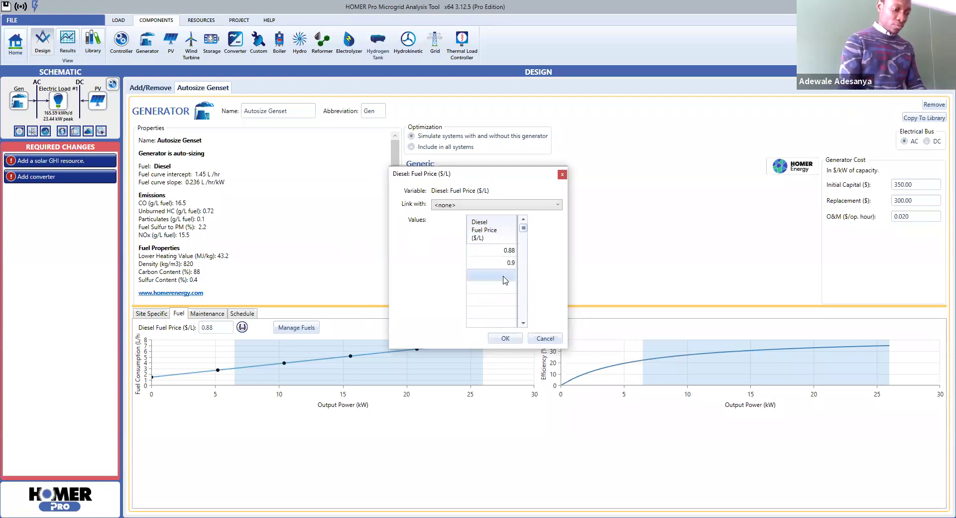
text(9)
key(BackSpace)
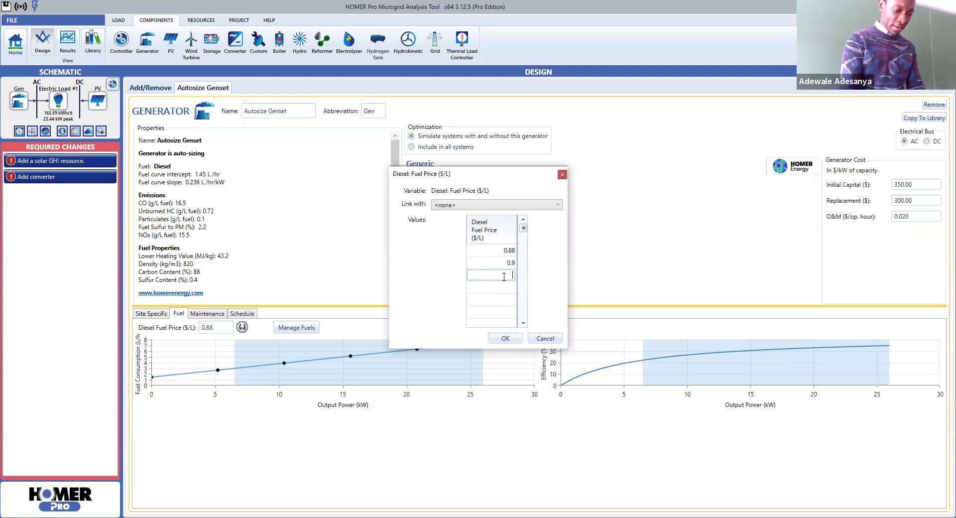
text(0.95)
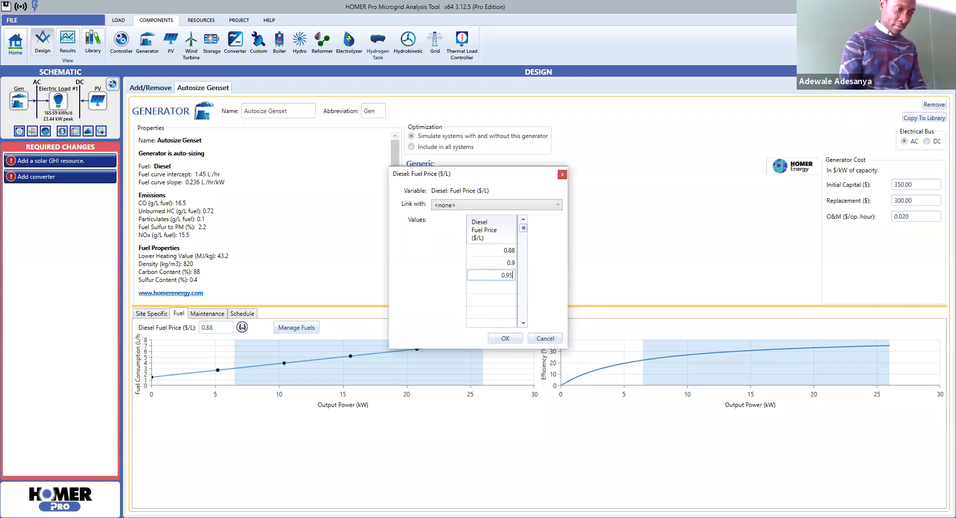
click(507, 288)
text(1.0)
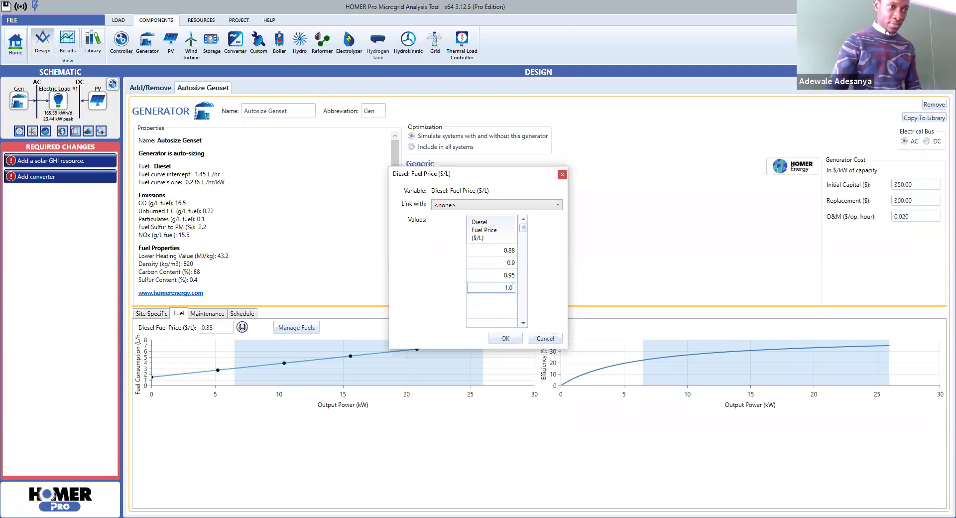
click(507, 301)
text(1)
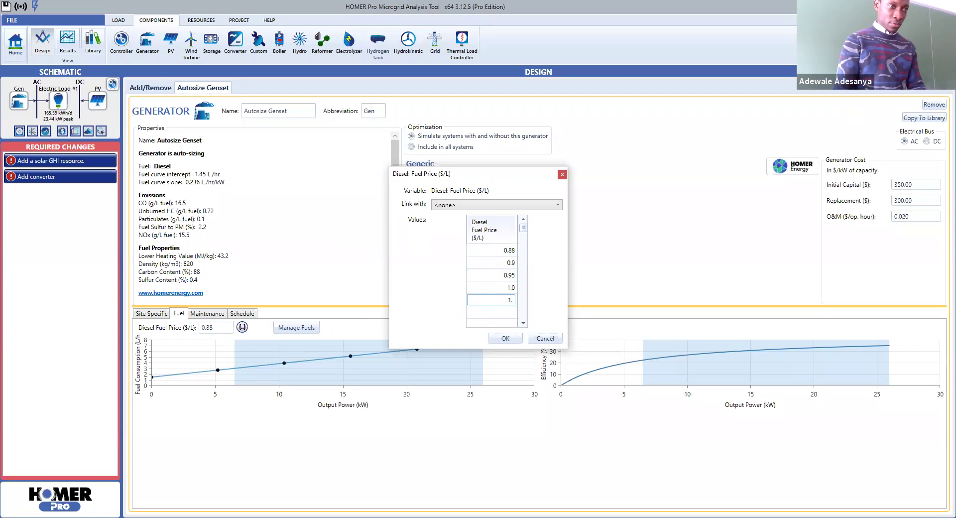
text(.05)
click(482, 289)
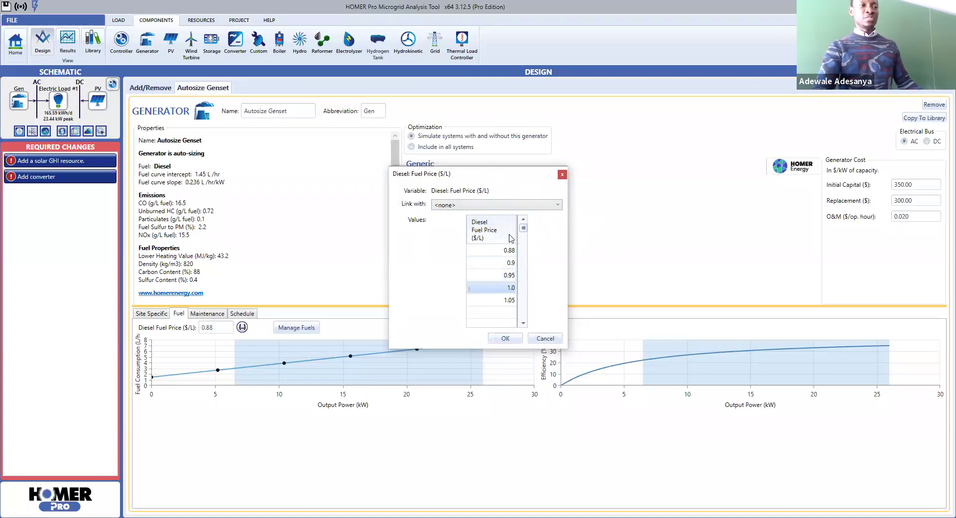
click(505, 339)
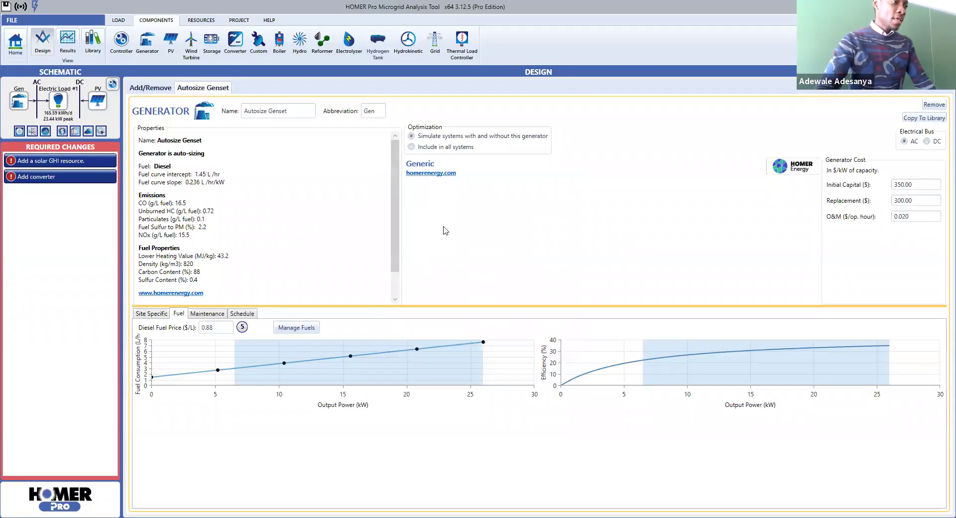
Enable consideration of the generator's maintenance schedule, and review its operating schedule and site-specific settings.
click(207, 315)
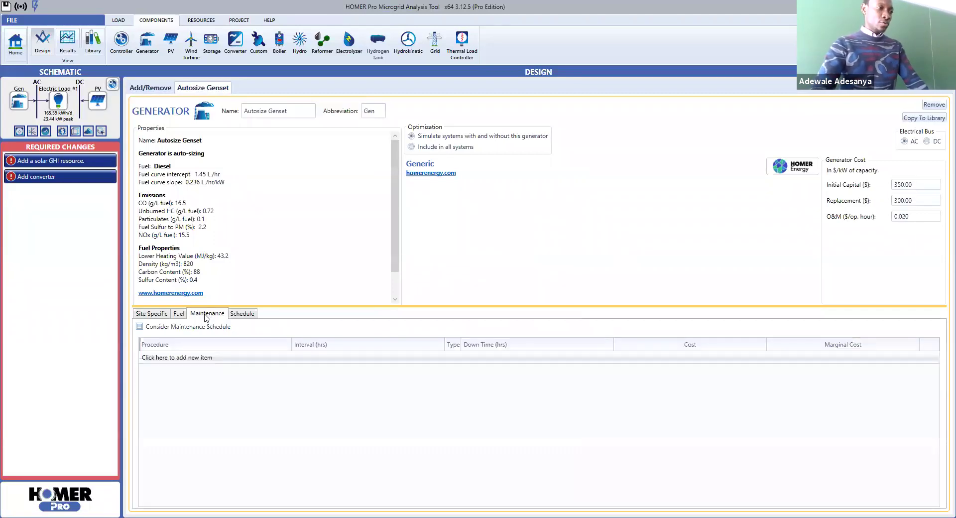
click(139, 327)
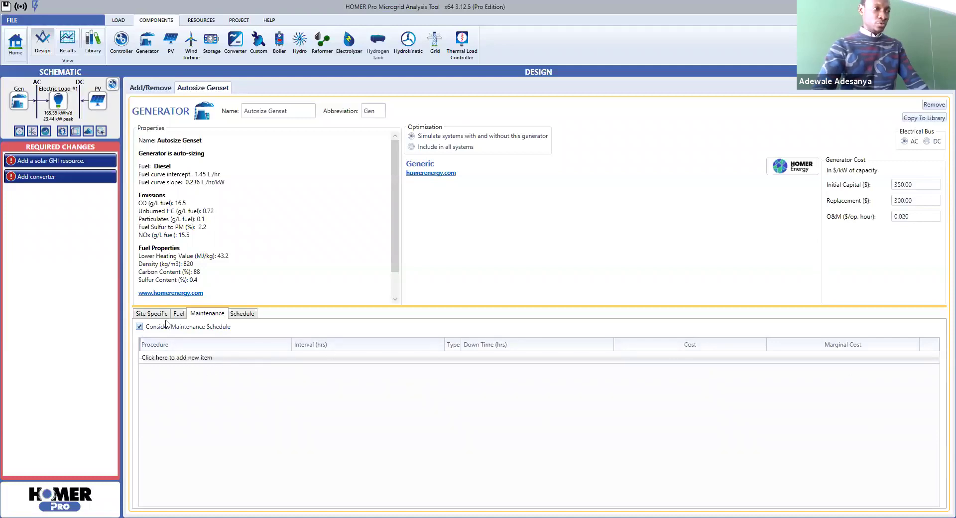
click(248, 315)
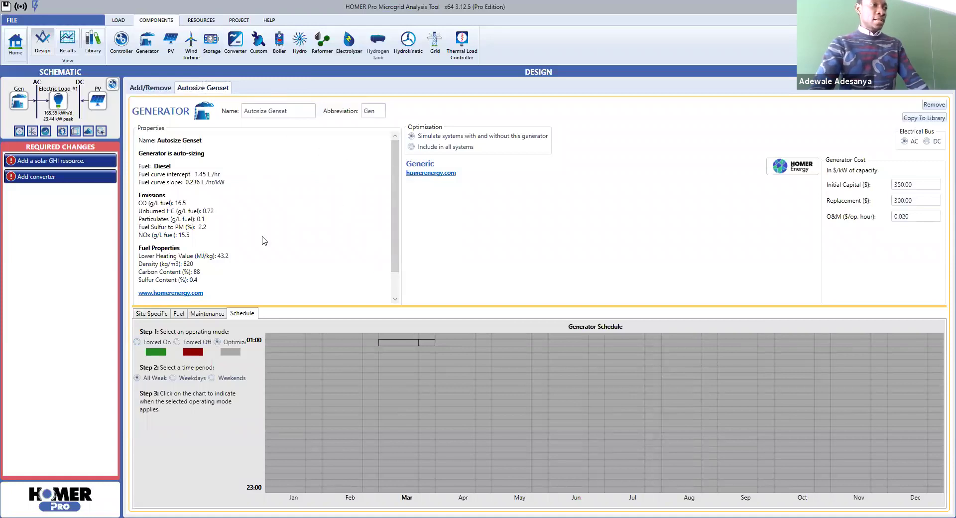
click(154, 315)
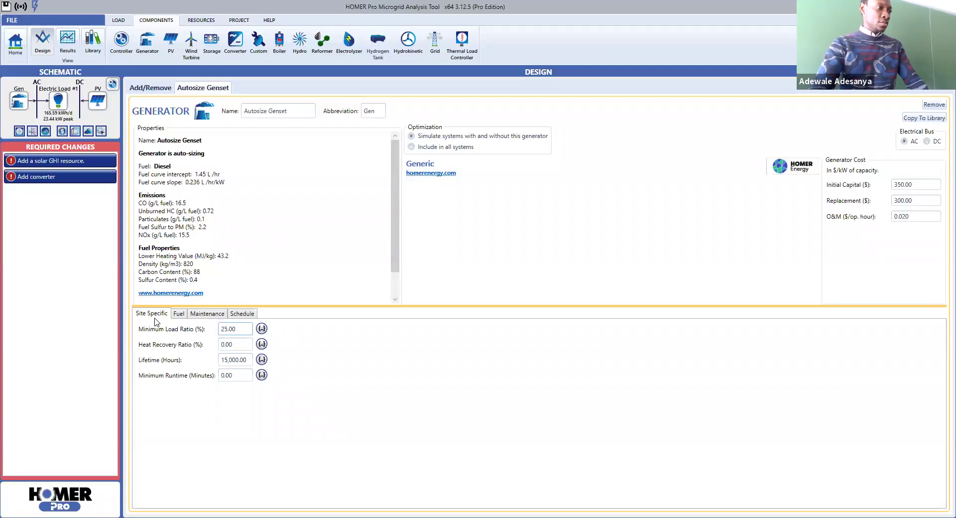
click(221, 329)
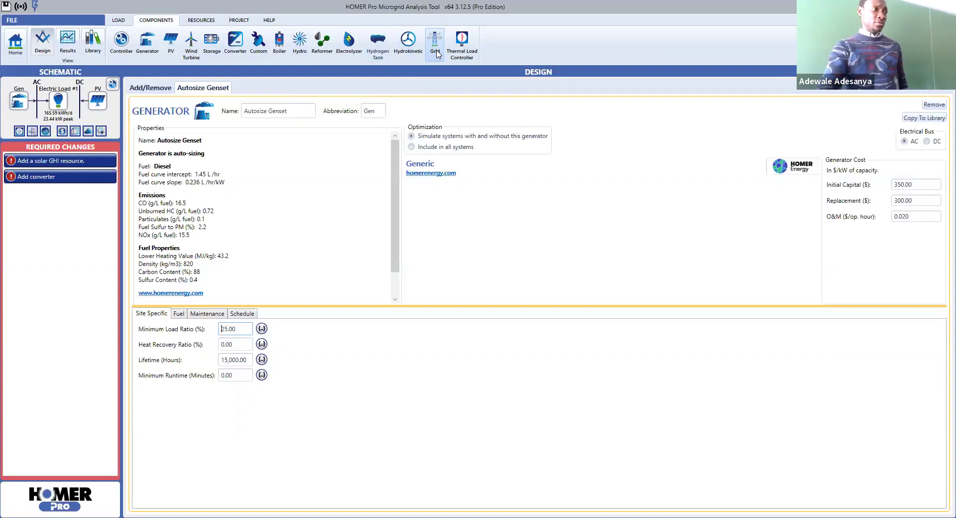
Add a solar GHI resource by downloading the monthly averages from the National Renewable Energy Lab database.
click(55, 161)
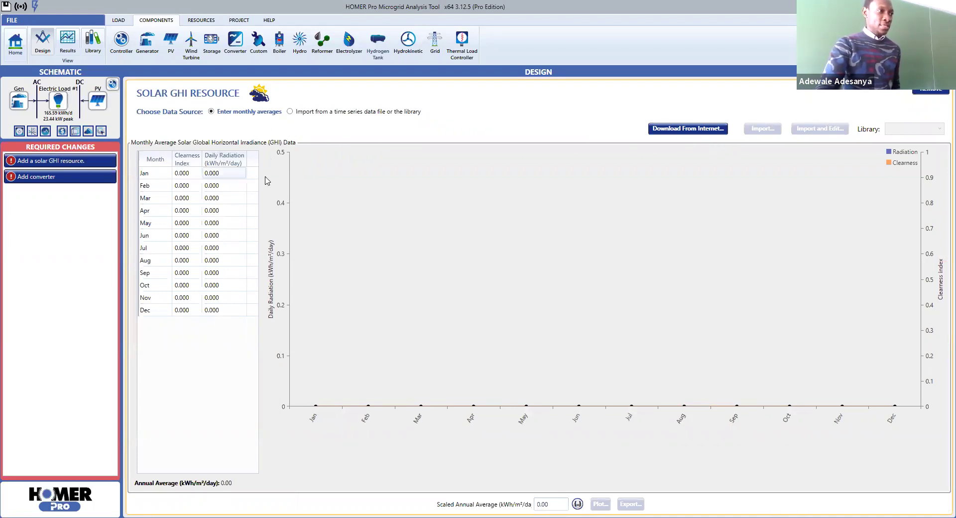
click(676, 129)
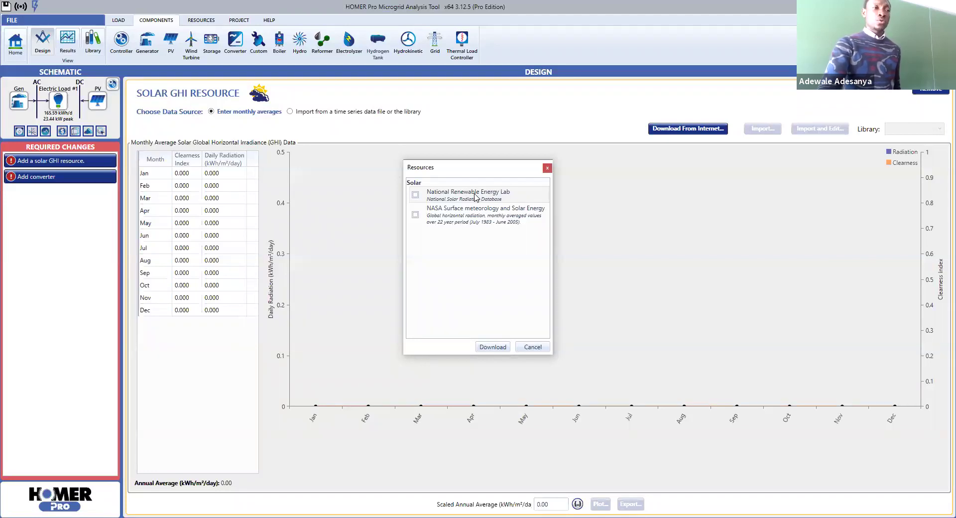
click(416, 196)
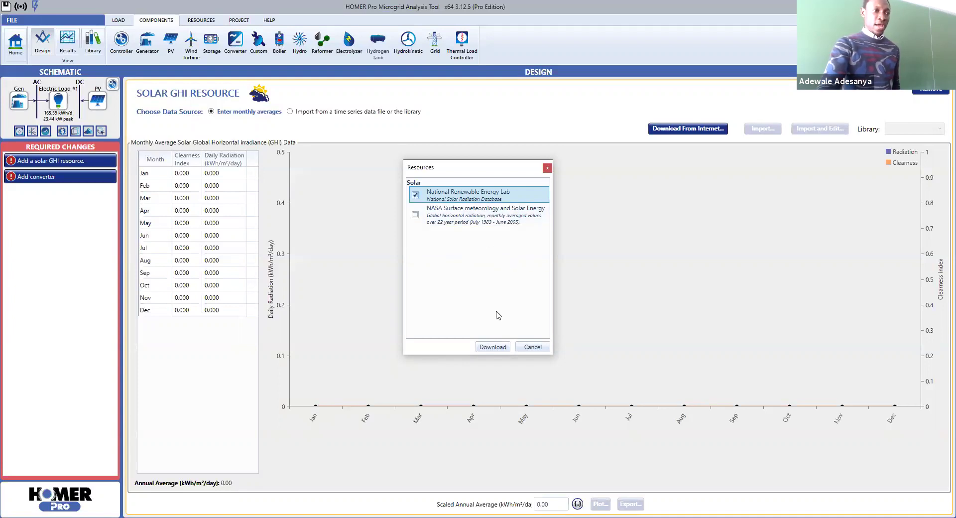
click(494, 348)
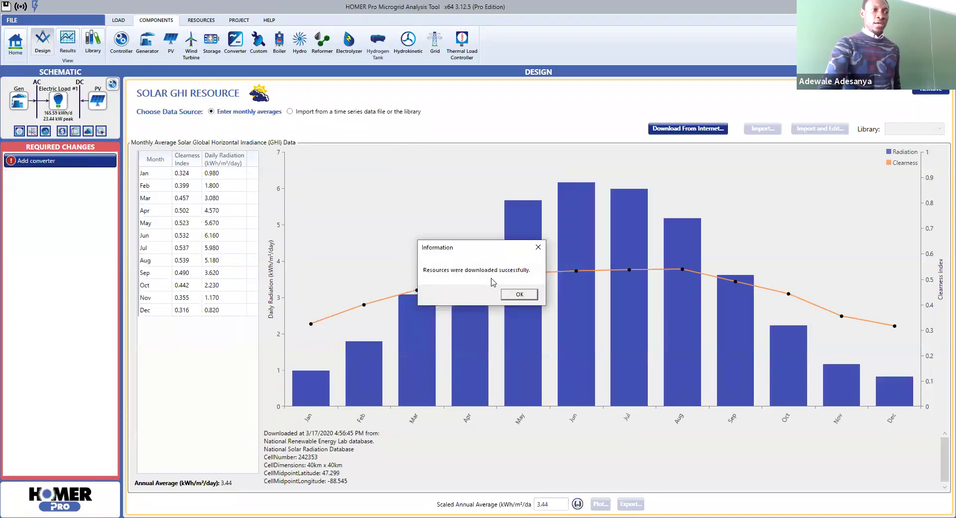
click(520, 295)
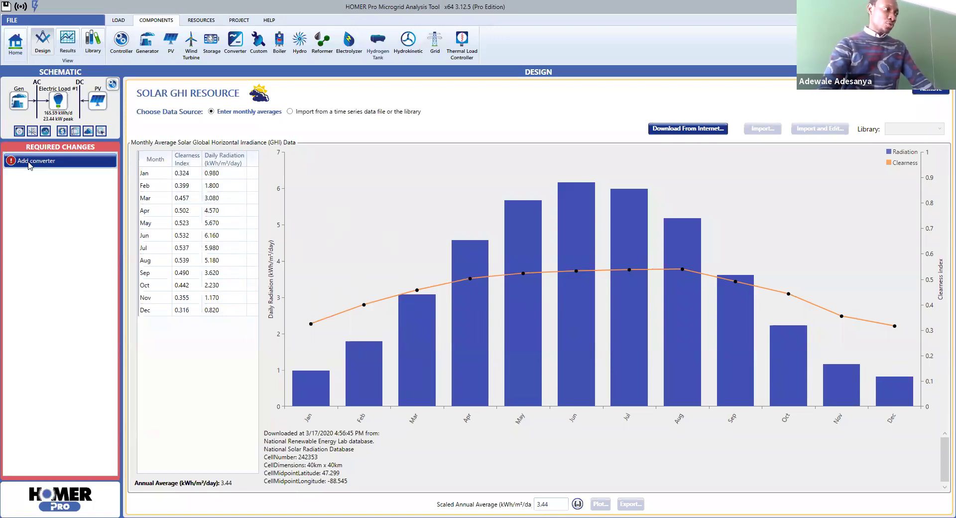
Add a converter to the microgrid model and replace it with the library's Generic large, free converter.
click(65, 163)
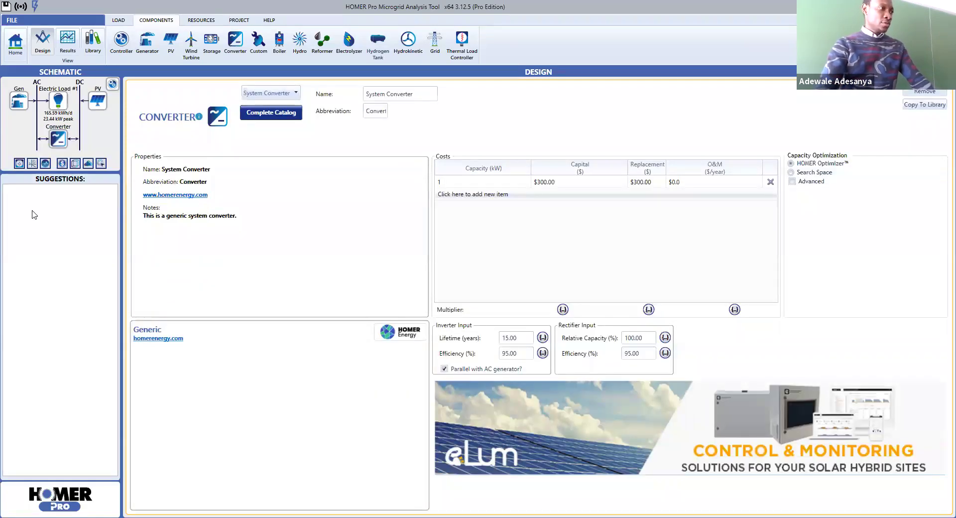
click(298, 94)
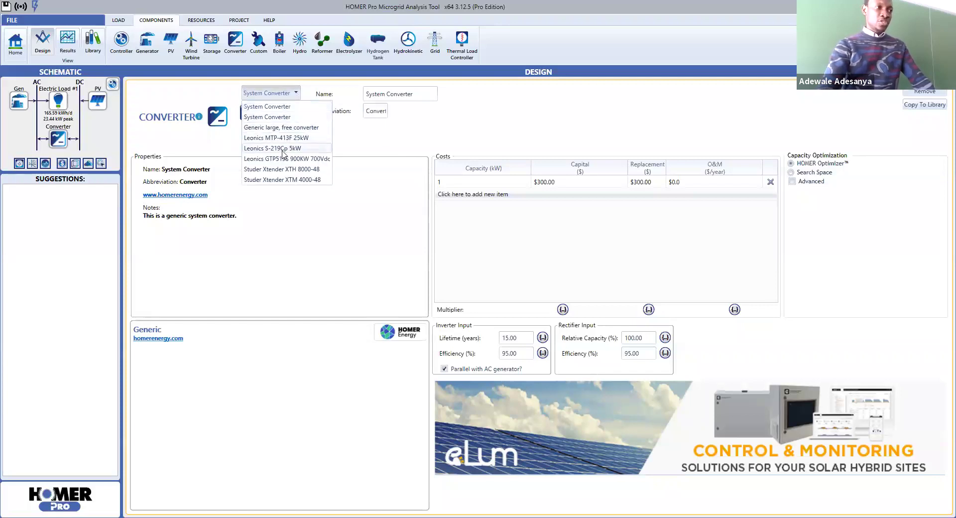
click(296, 93)
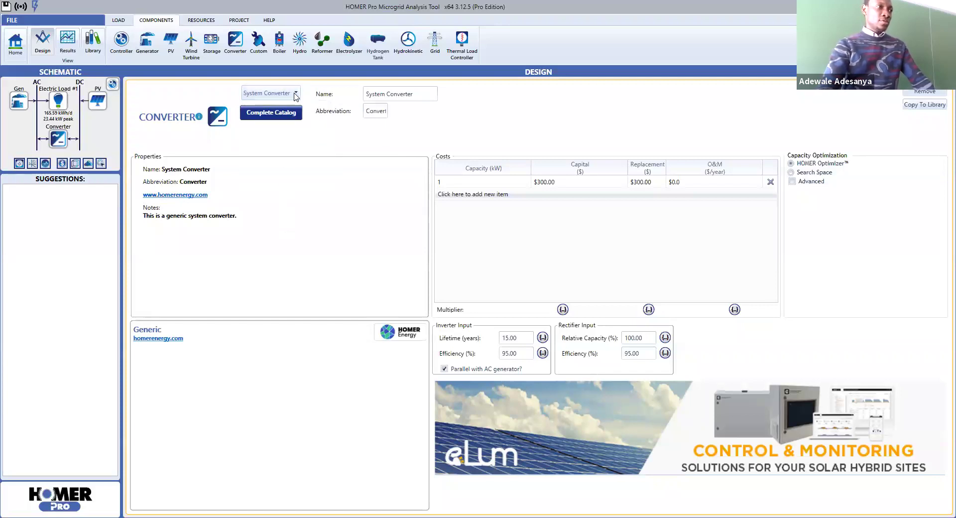
click(296, 93)
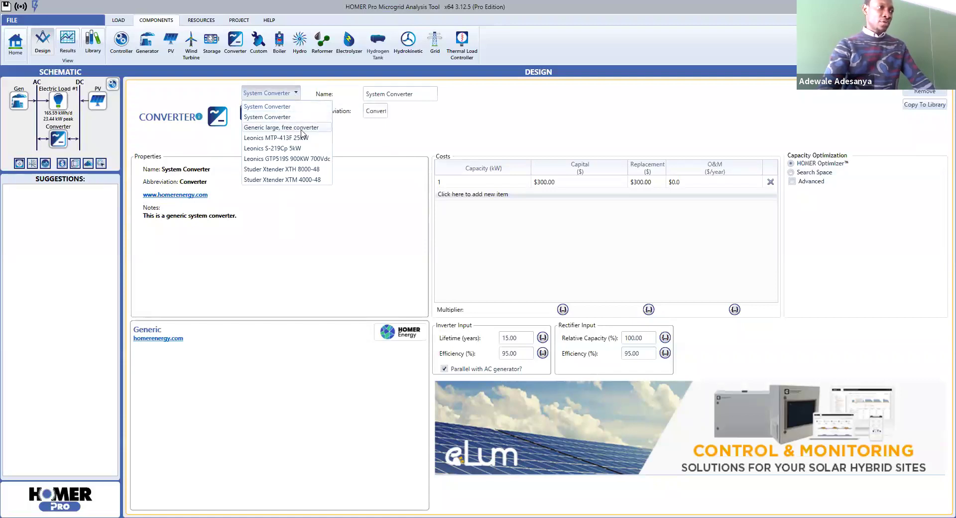
click(281, 129)
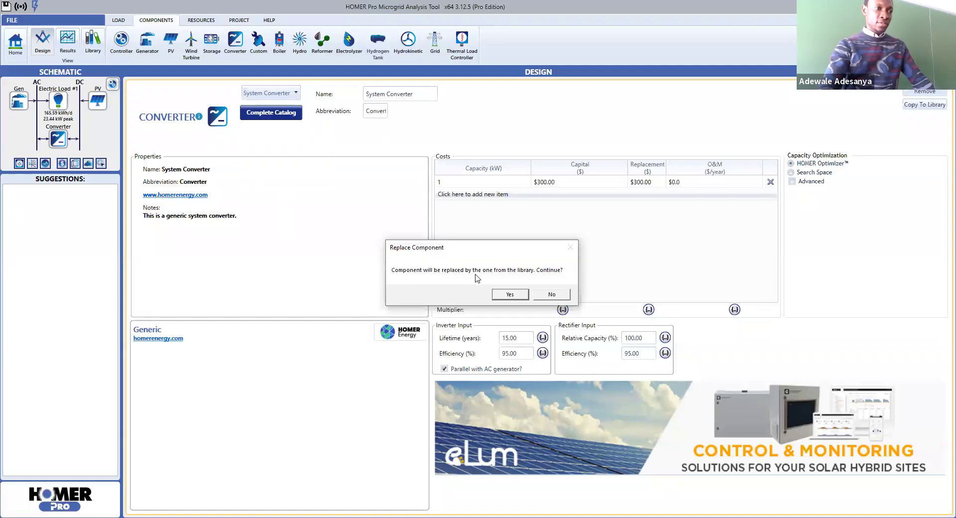
click(516, 296)
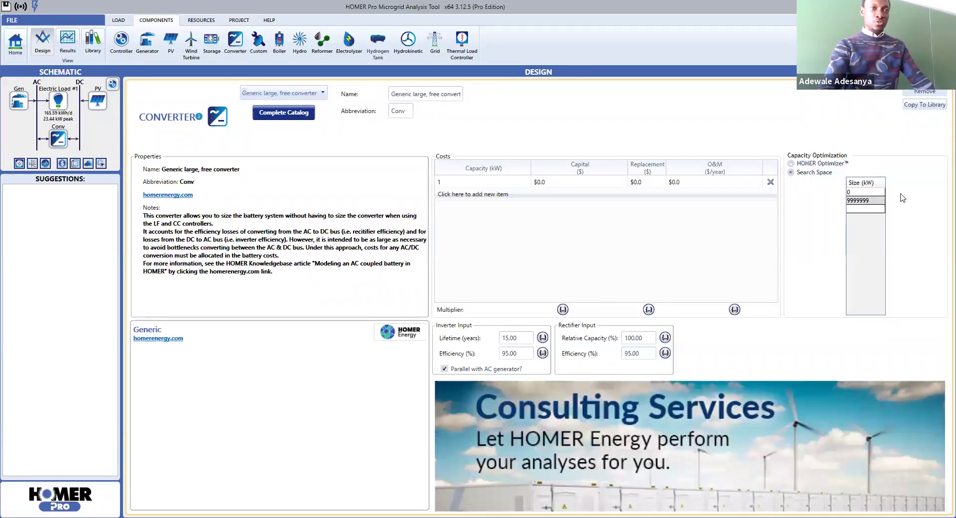
Set the converter's search space sizes to 20, 21, 22, 23, 24, 25 and 26 kW.
click(861, 194)
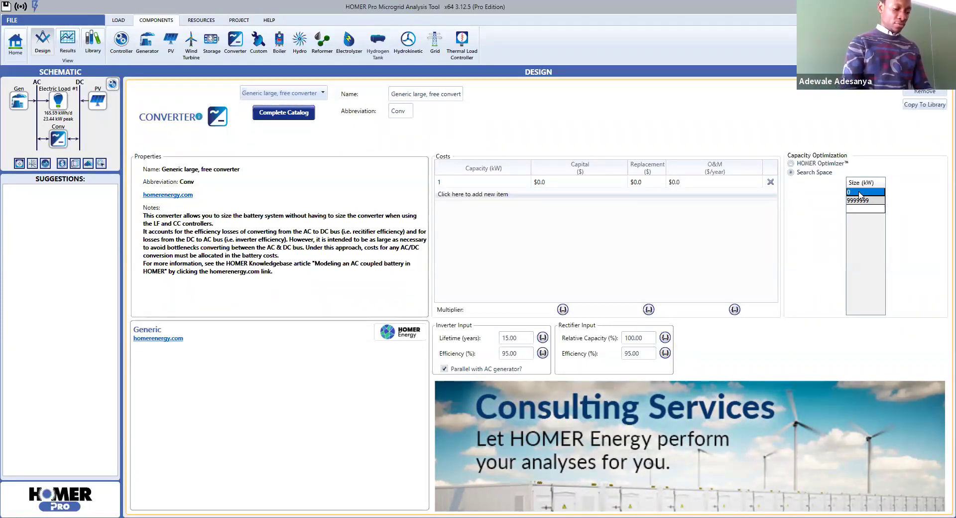
text(20)
click(870, 201)
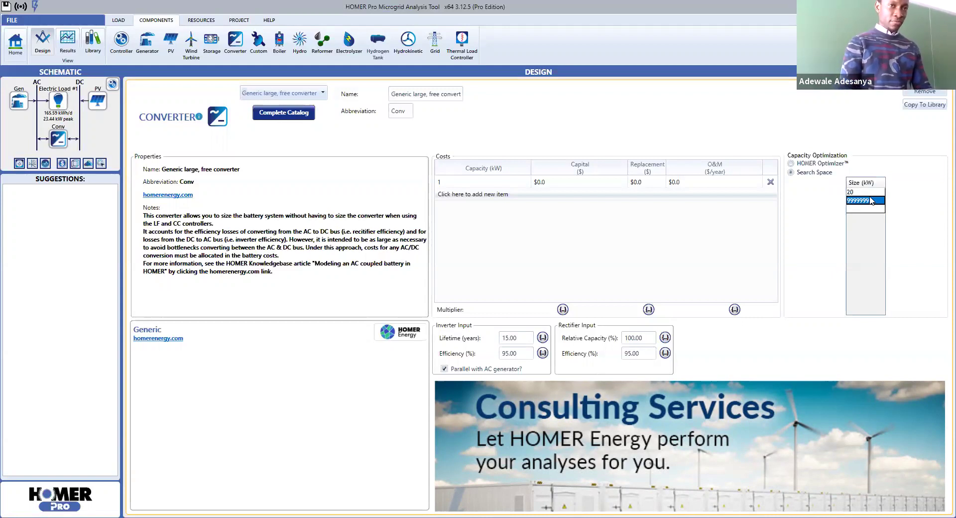
text(21)
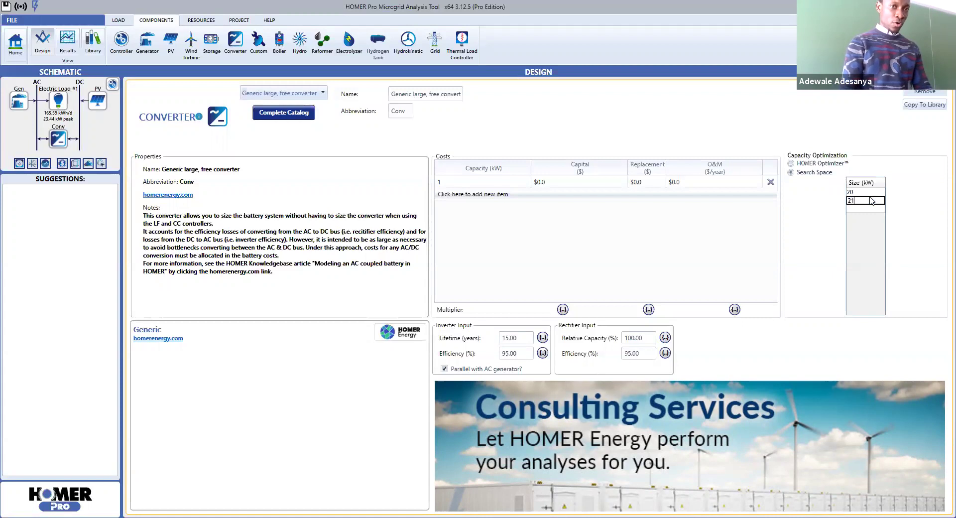
key(Return)
text(22)
key(Return)
text(23)
key(Return)
text(2)
key(Return)
text(2)
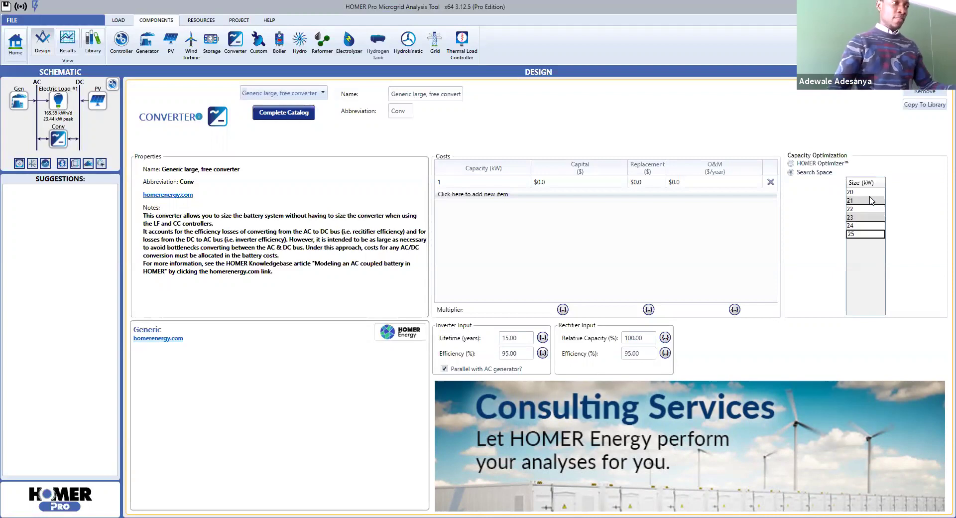
text(5)
key(Return)
text(26)
key(Return)
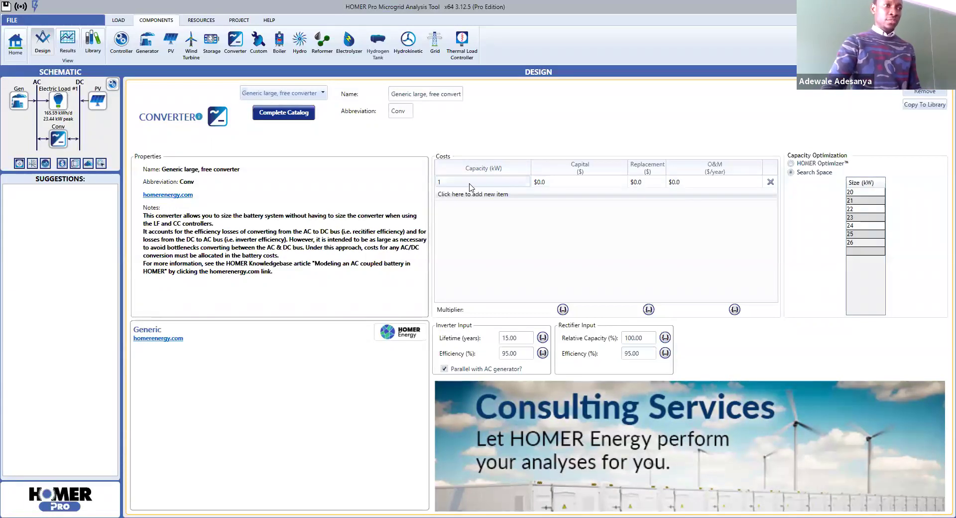
Set the converter's capital and replacement costs to $100 each for 1 kW of capacity.
click(540, 182)
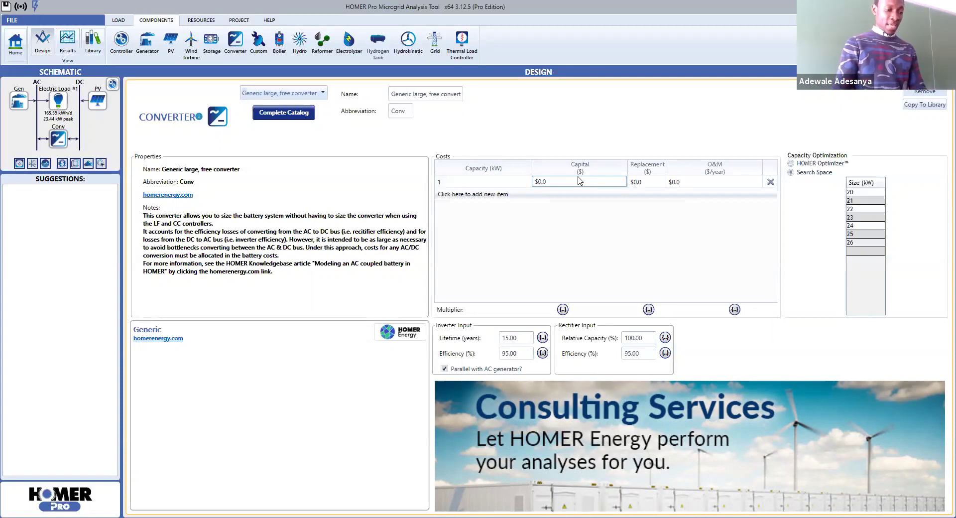
text(10)
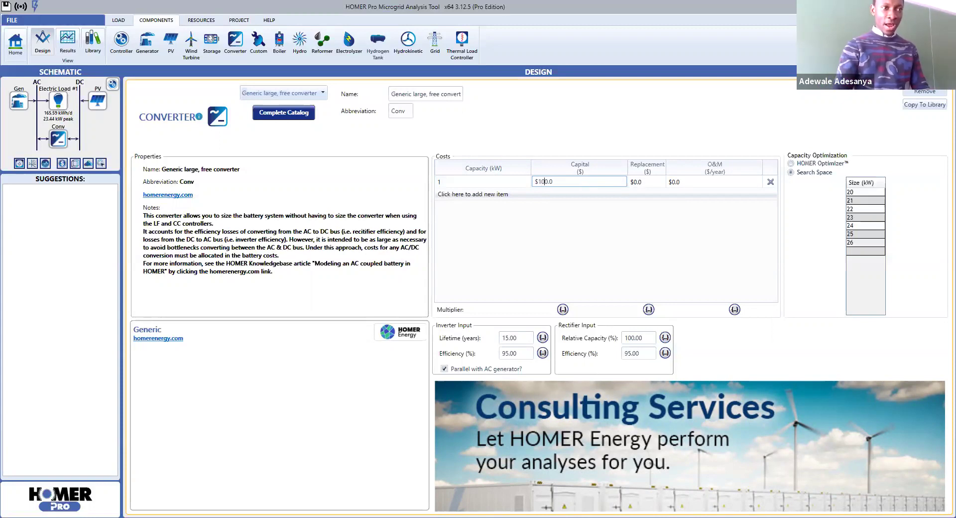
click(647, 183)
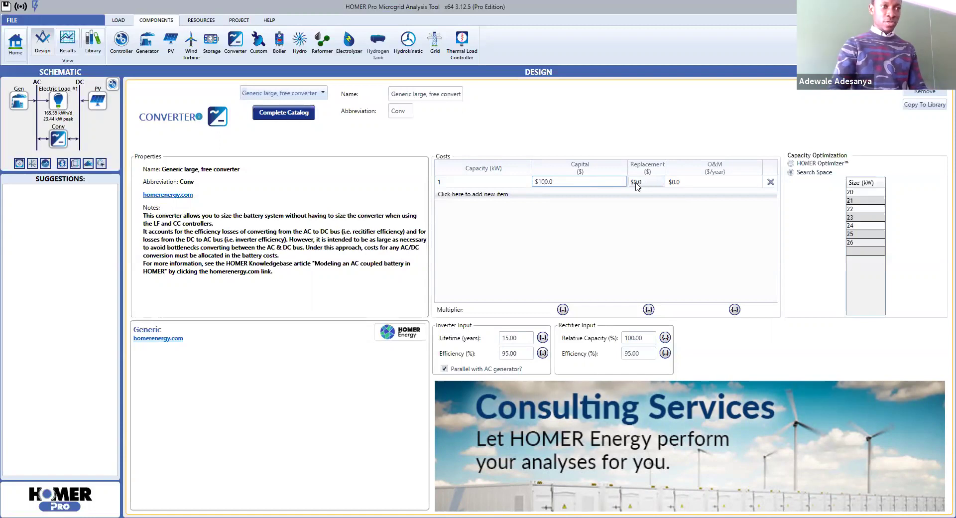
text(10)
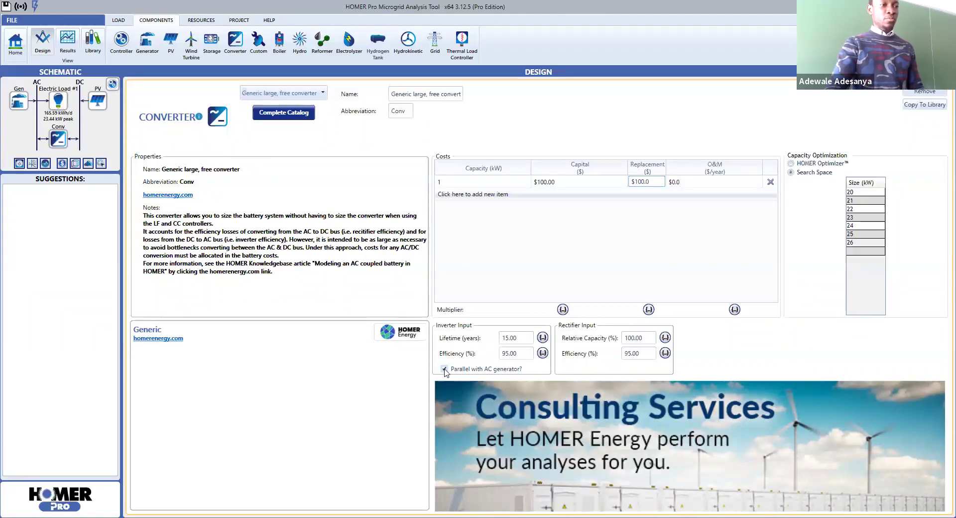
Switch the converter's parallel operation with the AC generator off and back on.
click(445, 369)
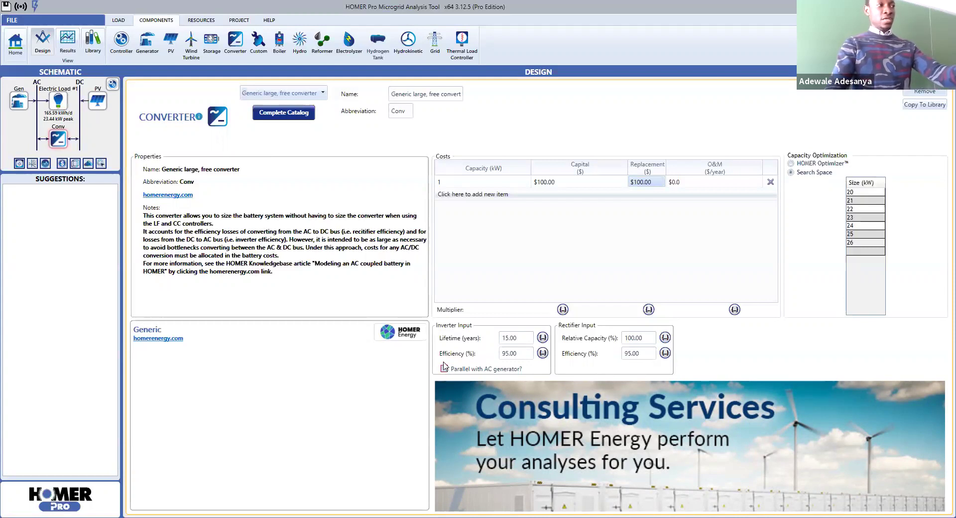
click(444, 369)
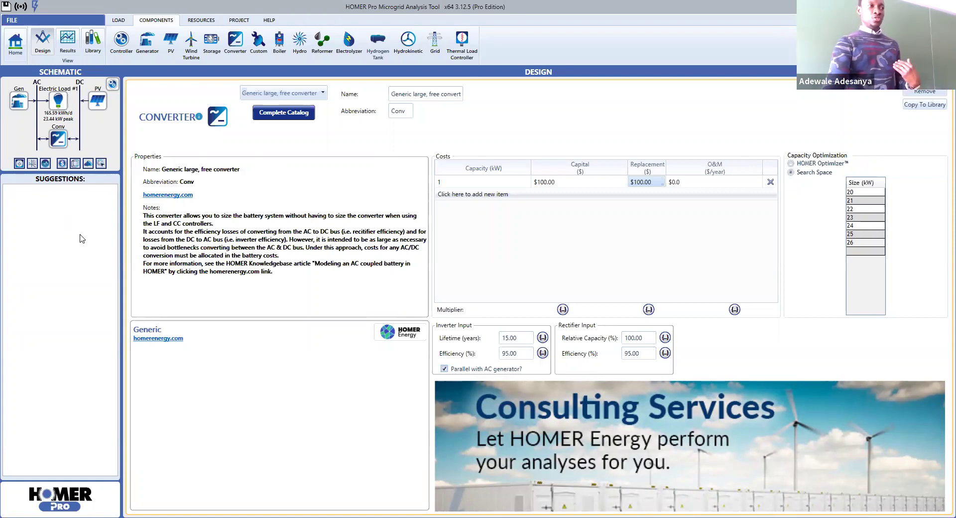
Review the solar GHI and DNI resources, and add a wind resource by downloading the monthly average wind speeds from the internet.
click(201, 23)
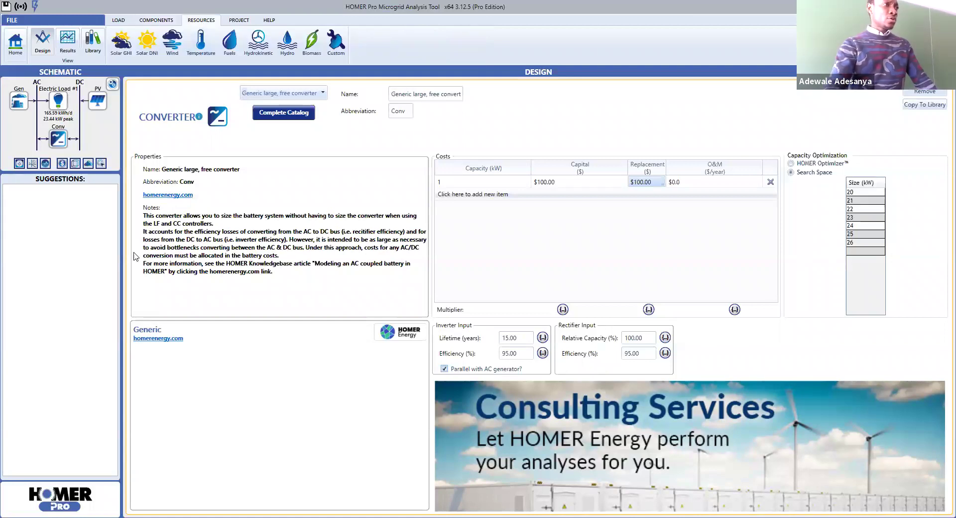
click(127, 57)
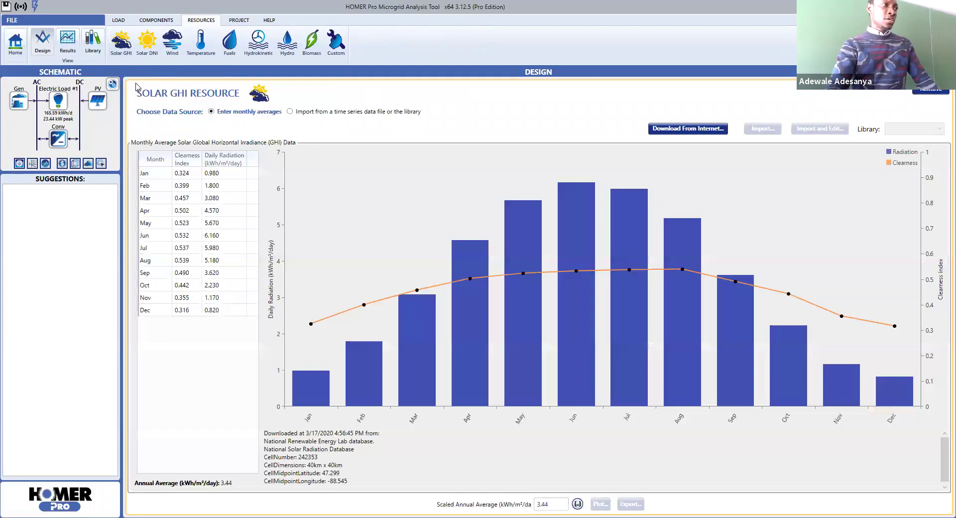
click(146, 58)
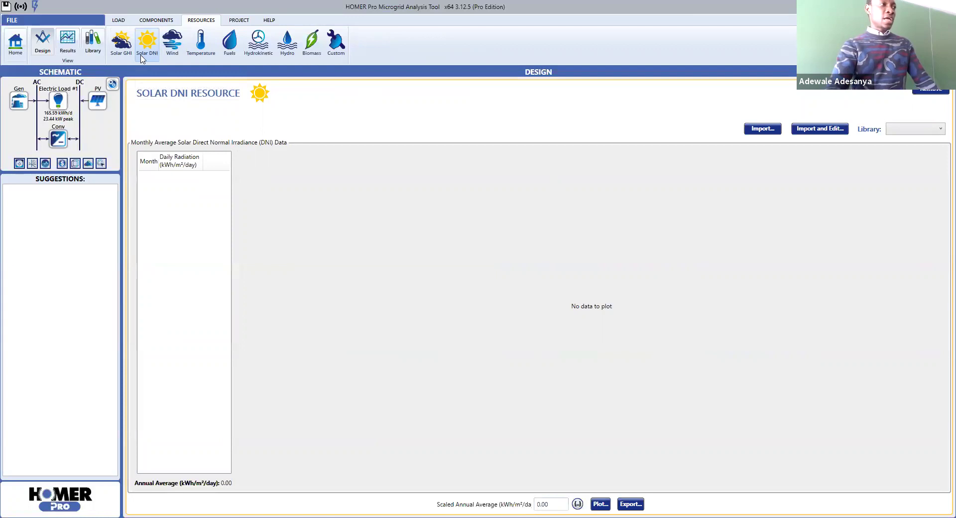
click(174, 58)
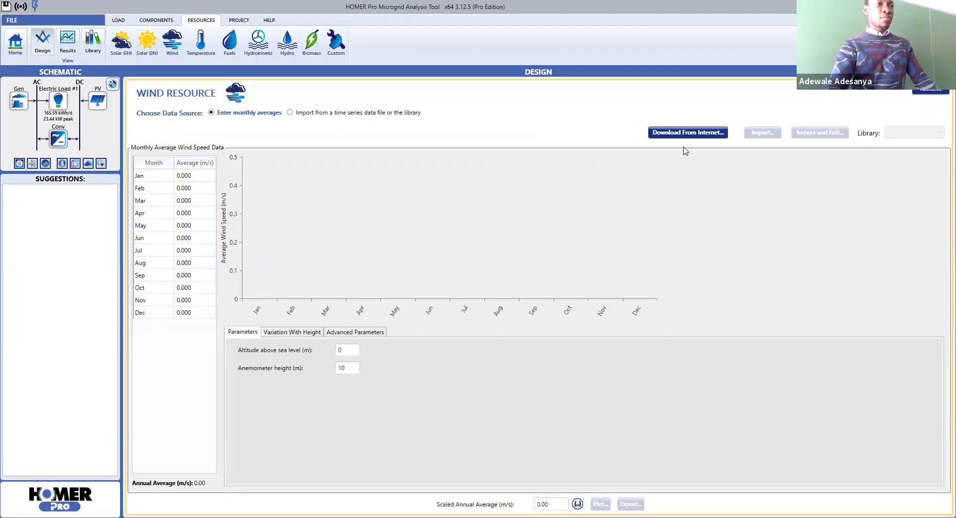
click(689, 133)
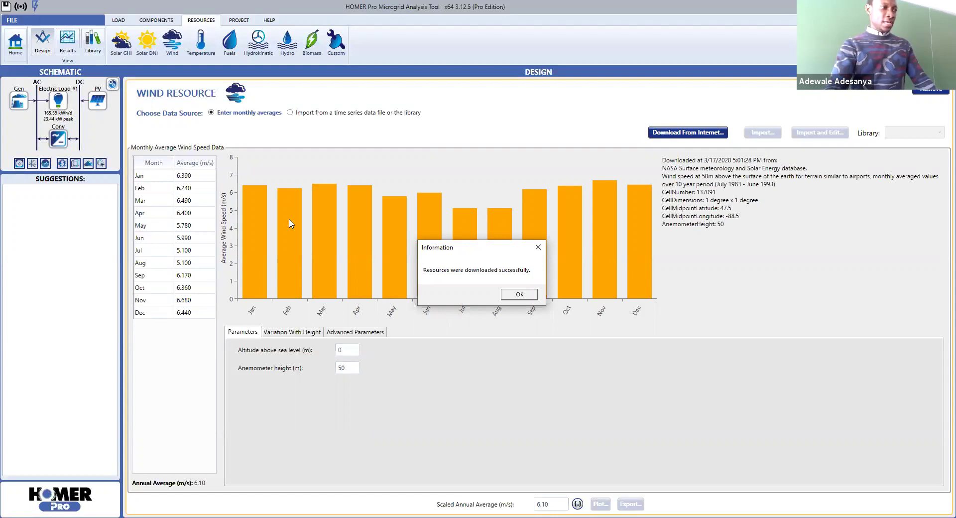
click(519, 295)
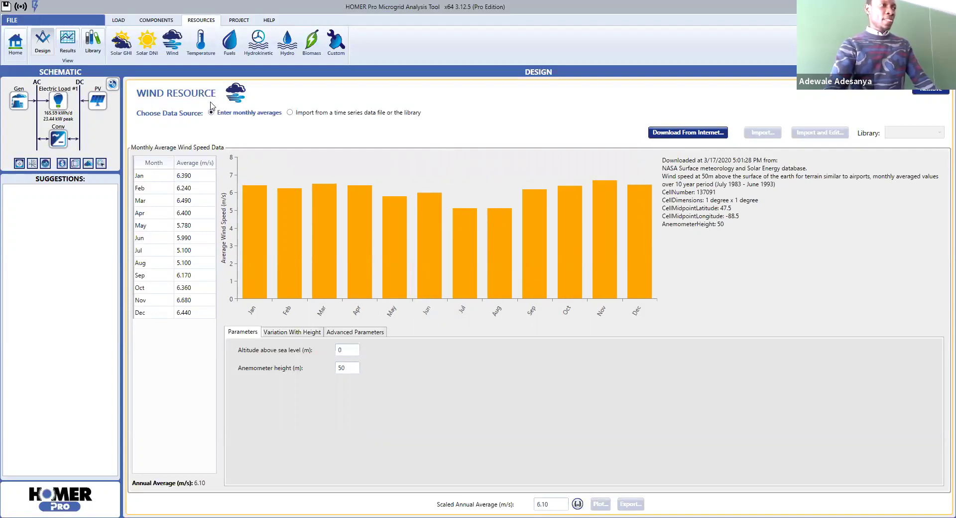
Add a temperature resource by downloading the monthly averages from the internet, and recheck the solar DNI and wind resources.
click(202, 45)
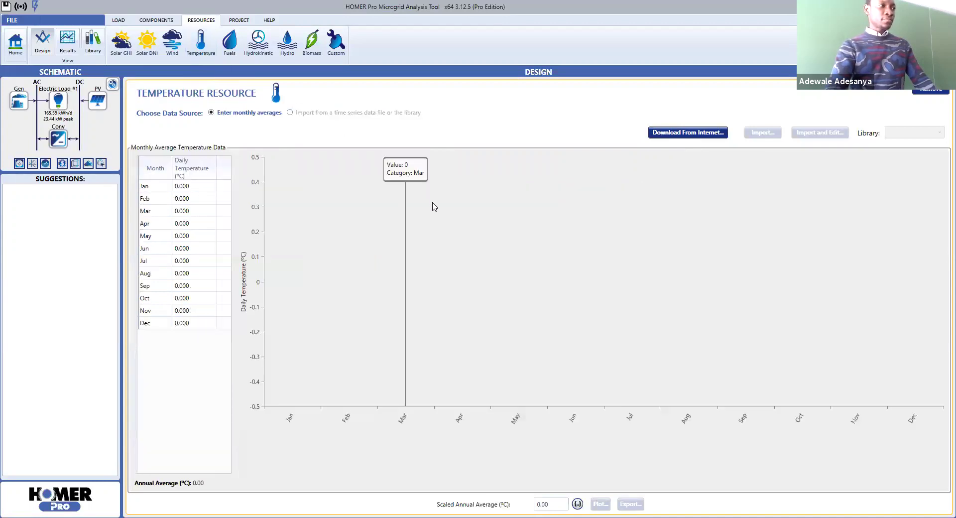
click(686, 133)
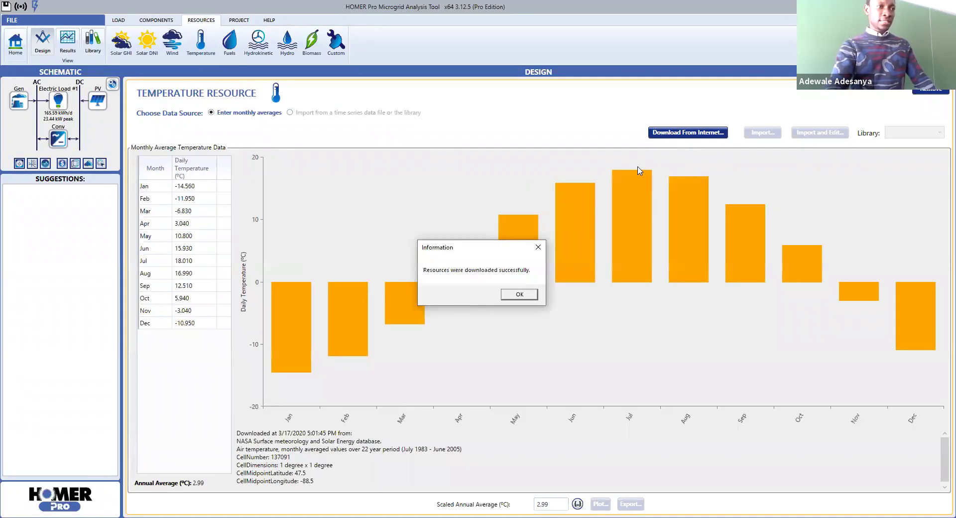
click(516, 296)
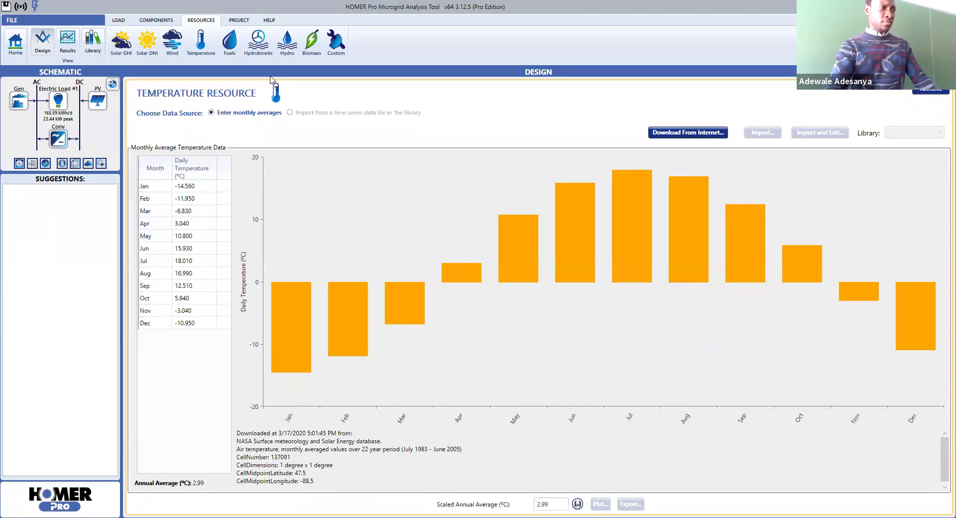
click(154, 56)
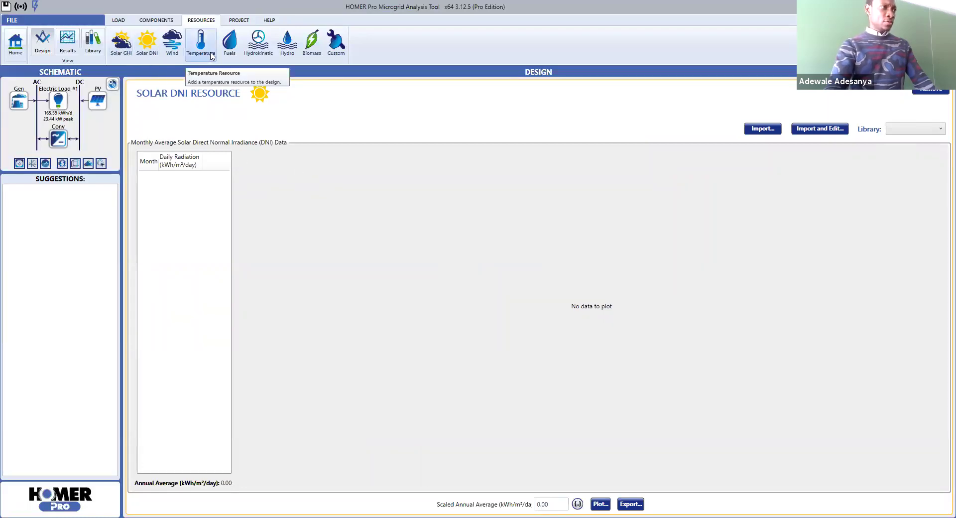
click(178, 60)
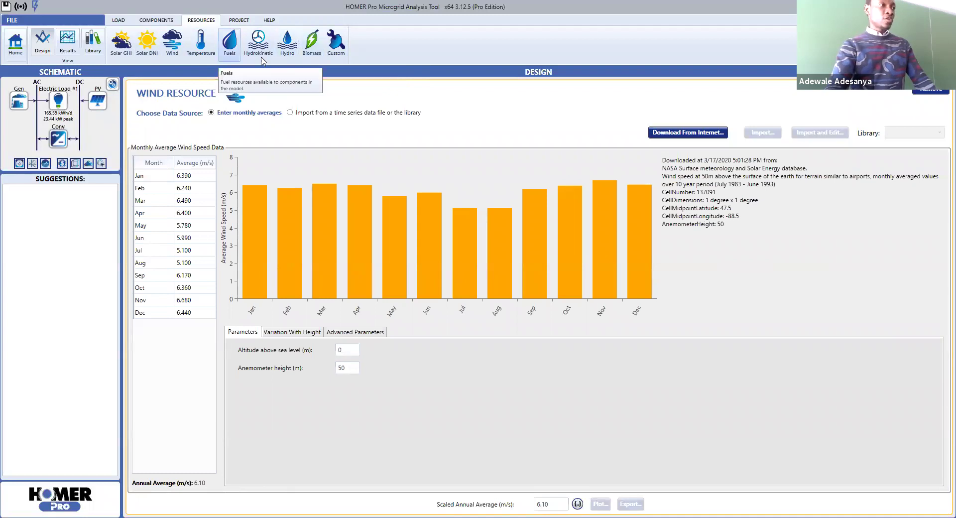
Review the project's economics settings and browse the available currencies, keeping US Dollar ($).
click(239, 20)
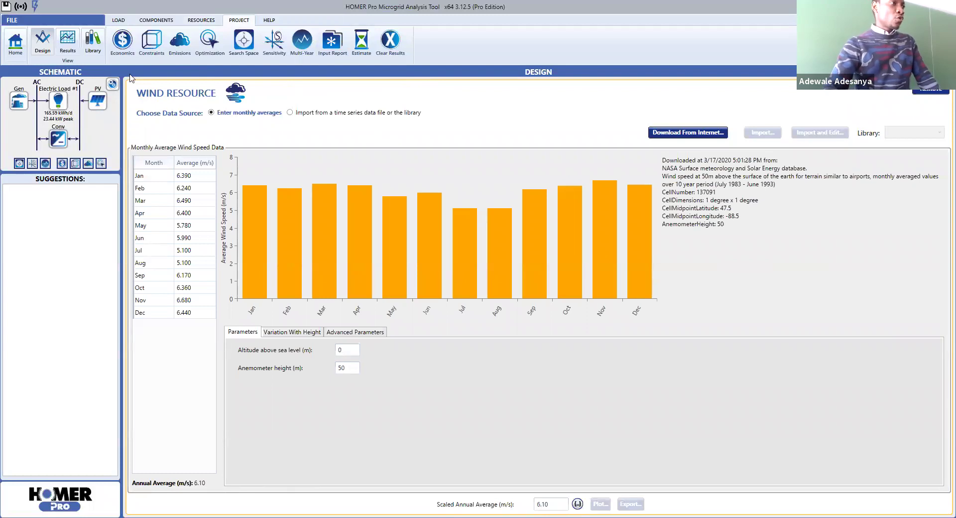
click(124, 51)
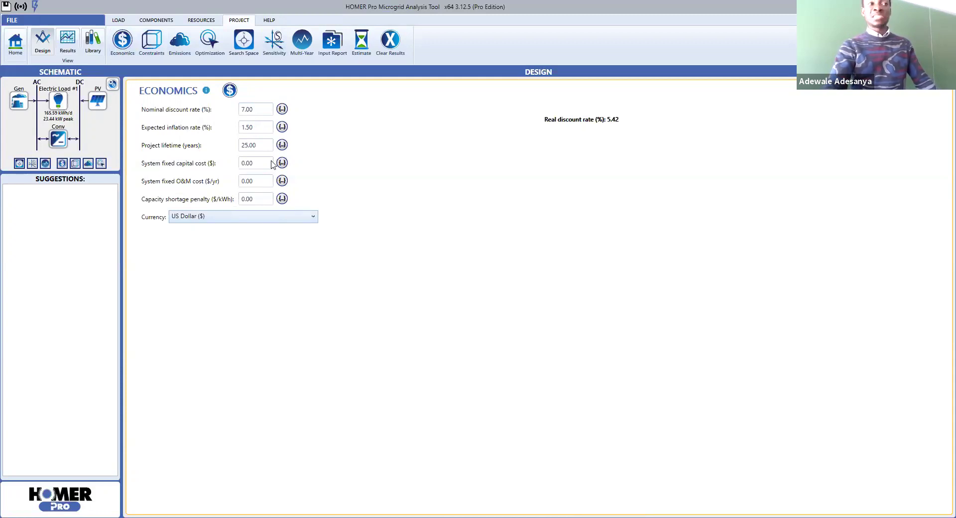
click(313, 220)
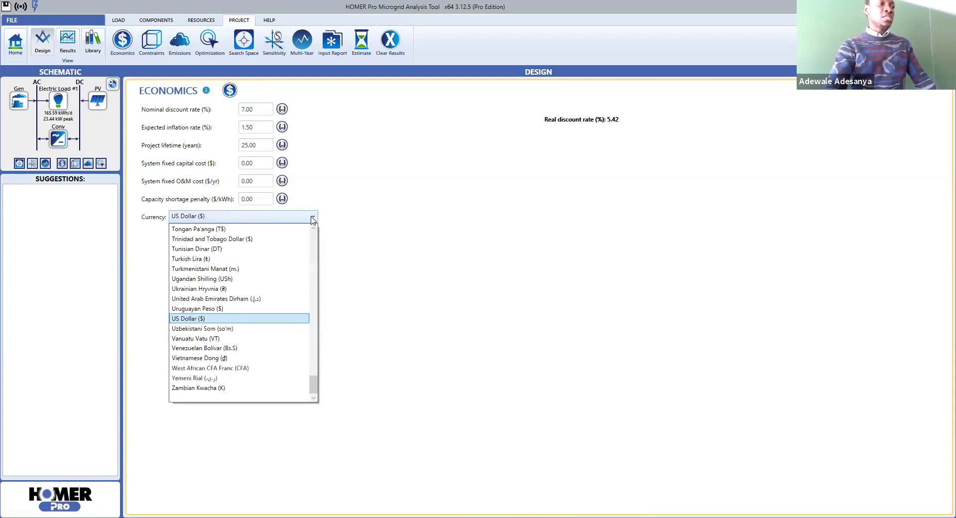
key(w)
key(y)
drag(311, 377, 316, 241)
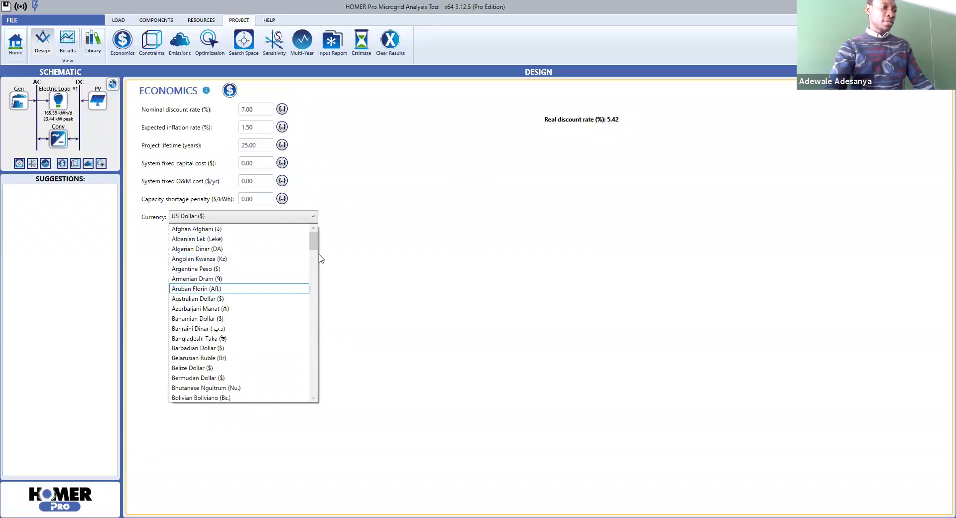
drag(314, 245, 313, 309)
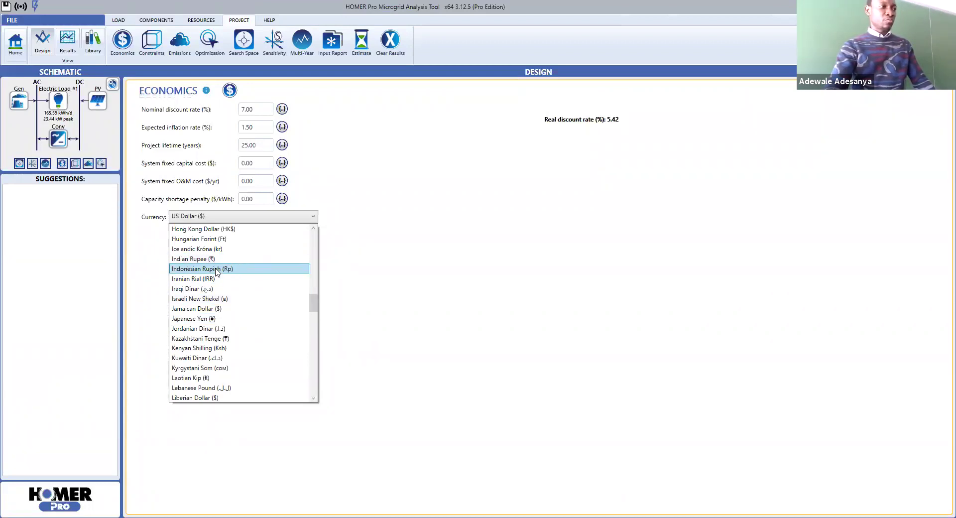
scroll(214, 359, down, 2)
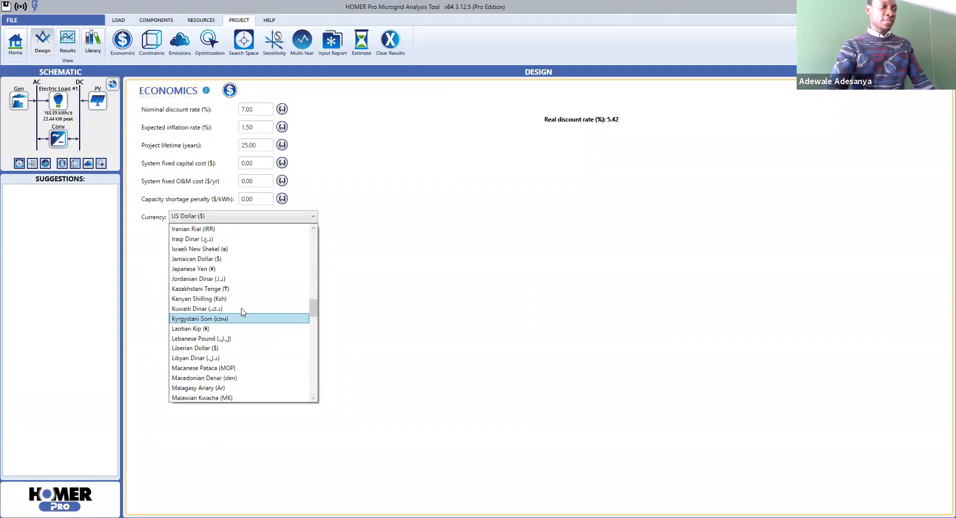
click(553, 279)
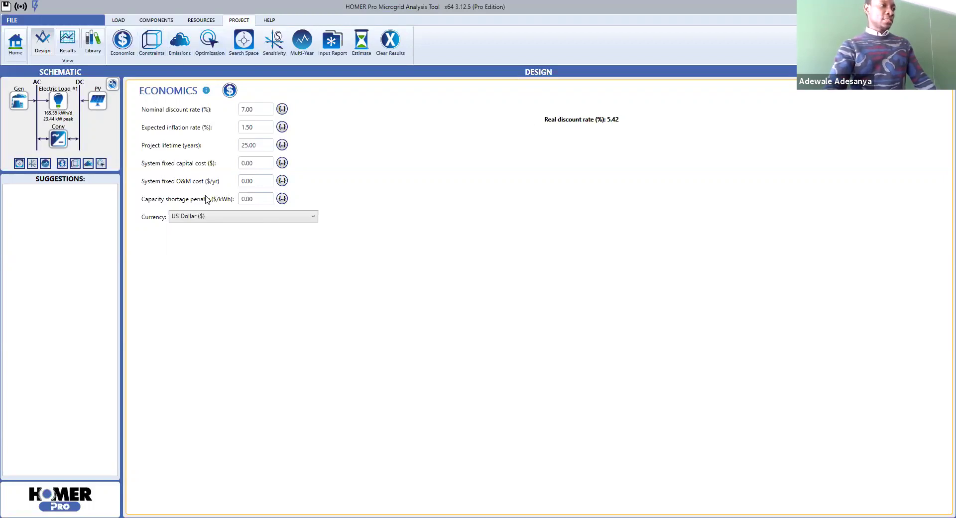
click(314, 218)
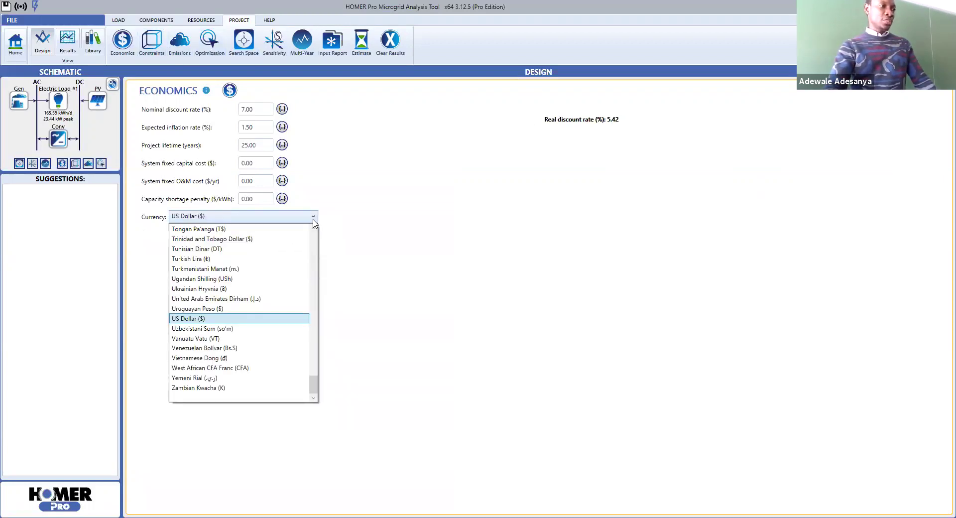
click(313, 217)
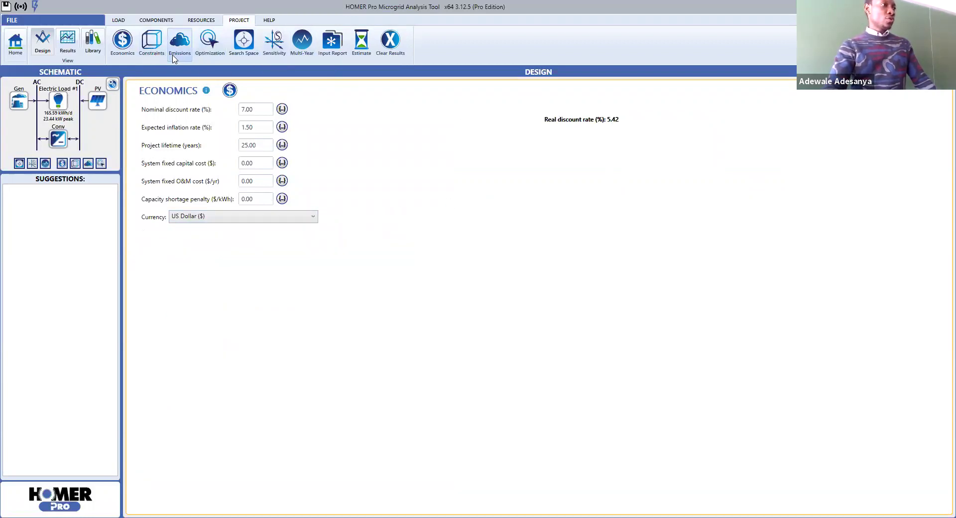
Review the project's constraints and emissions, and disallow systems with two types of wind turbines in the optimization settings.
click(156, 54)
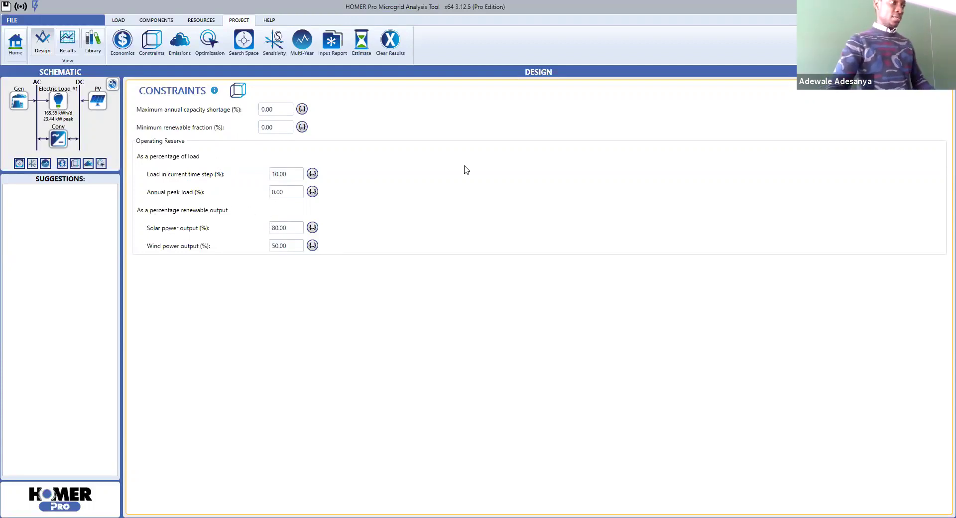
click(174, 56)
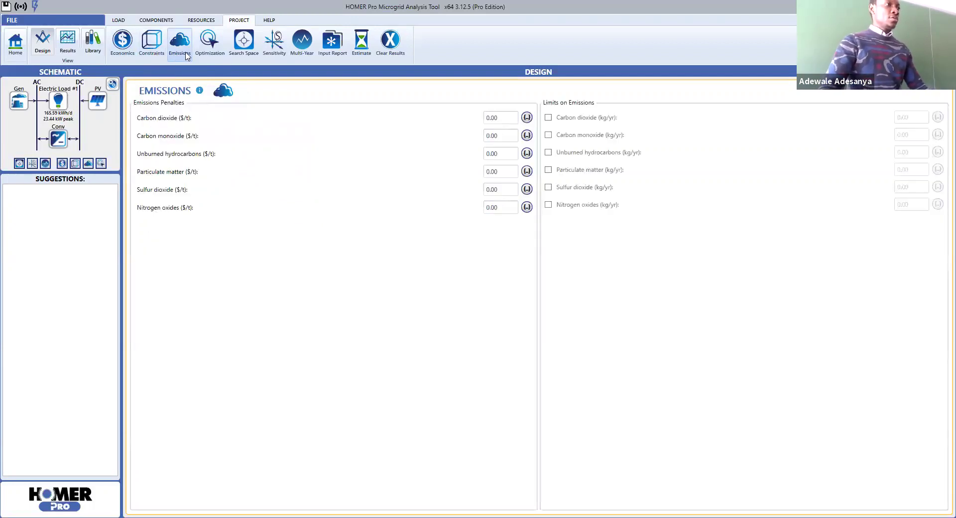
click(208, 55)
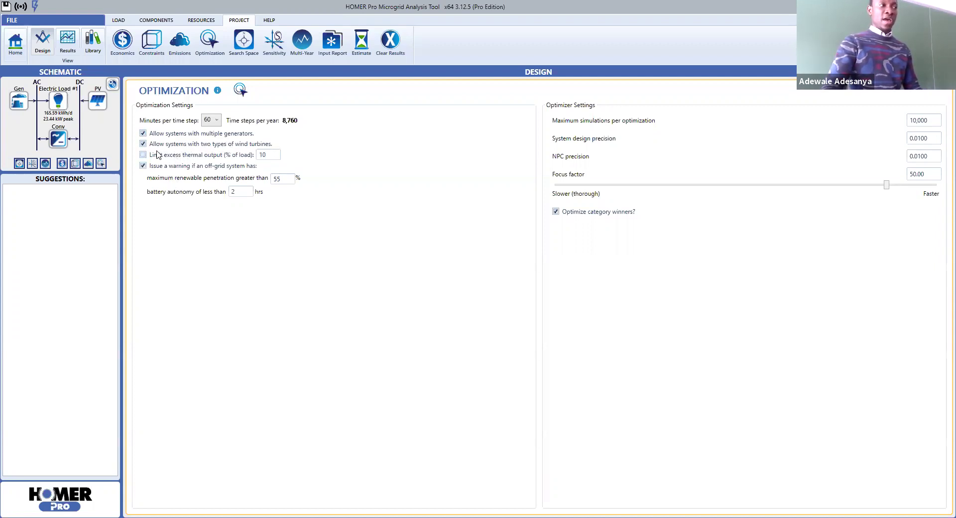
click(144, 144)
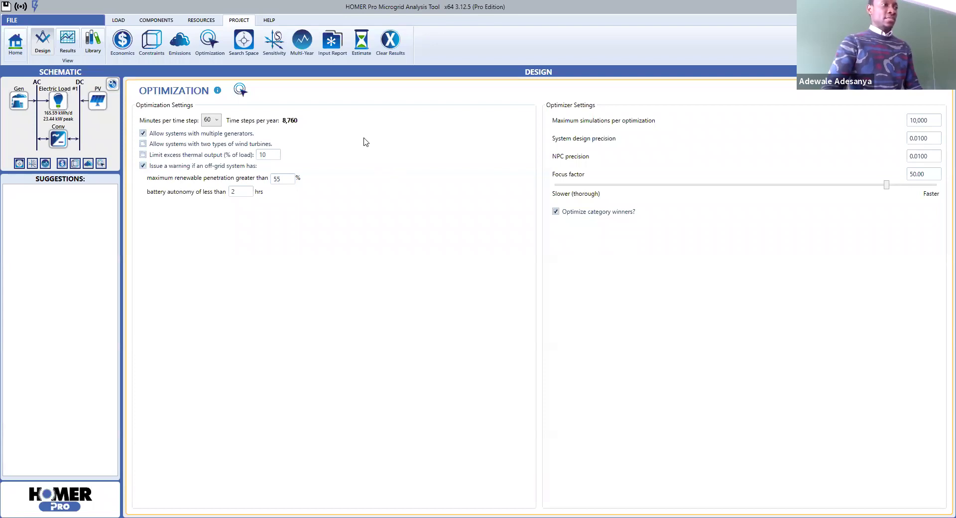
Review the search space of the converter, generator and PV and the diesel fuel price sensitivity values.
click(247, 61)
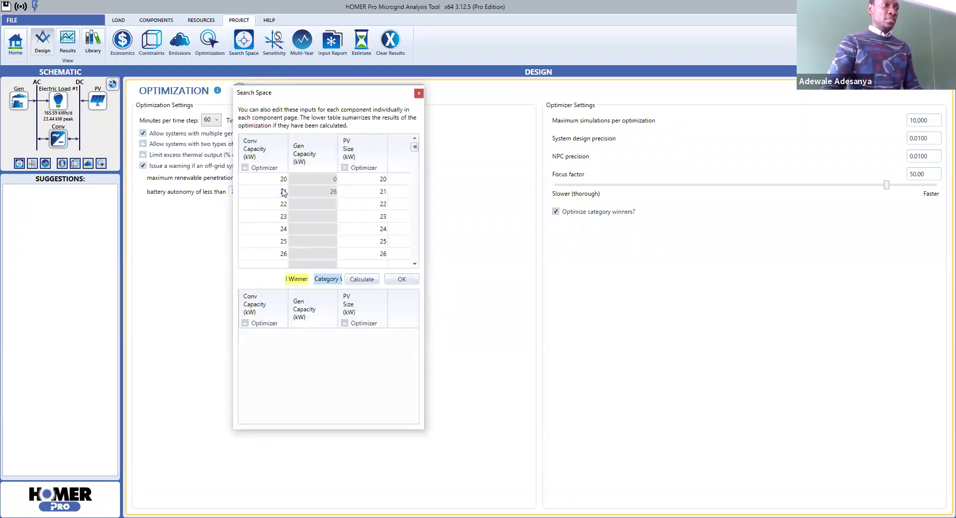
click(283, 192)
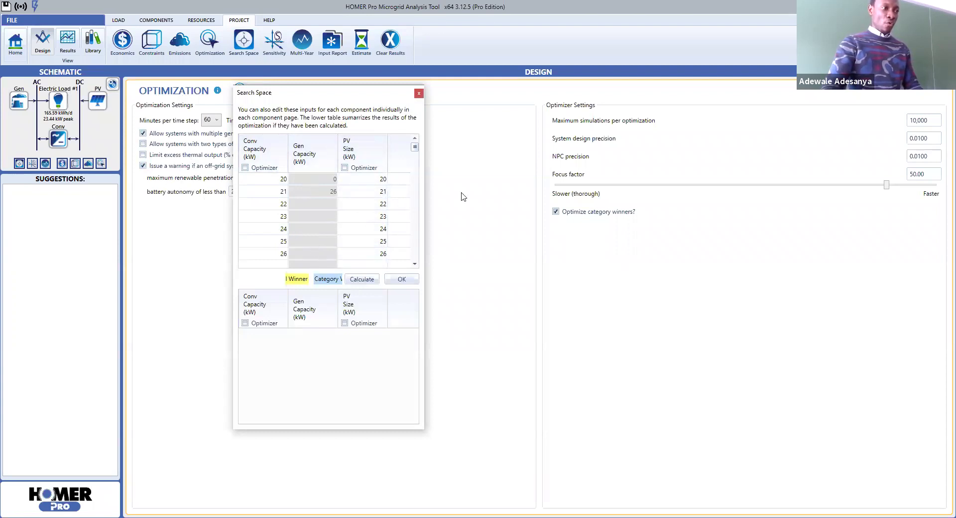
click(418, 94)
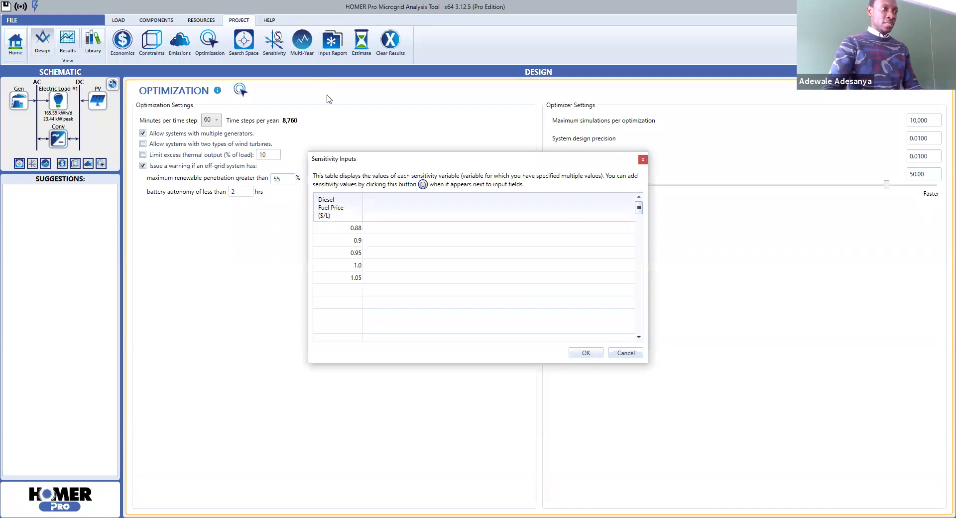
click(643, 160)
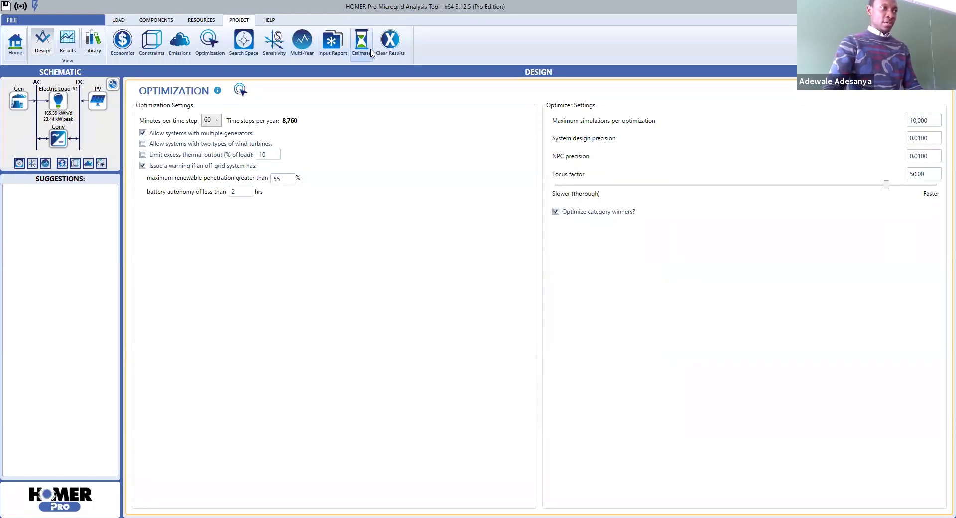
Calculate the microgrid model and examine the overall, uncategorized list of optimization results for the 0.88 $/L diesel price case.
click(210, 21)
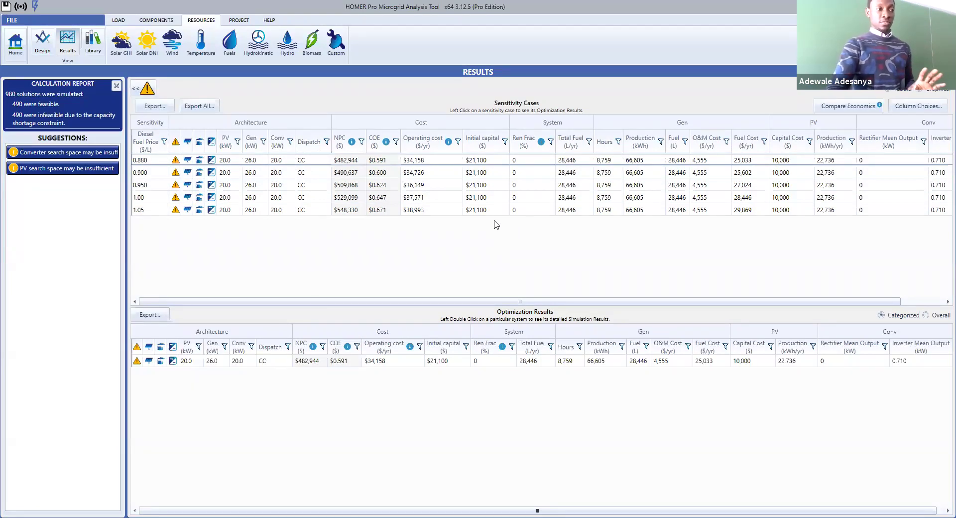
click(926, 316)
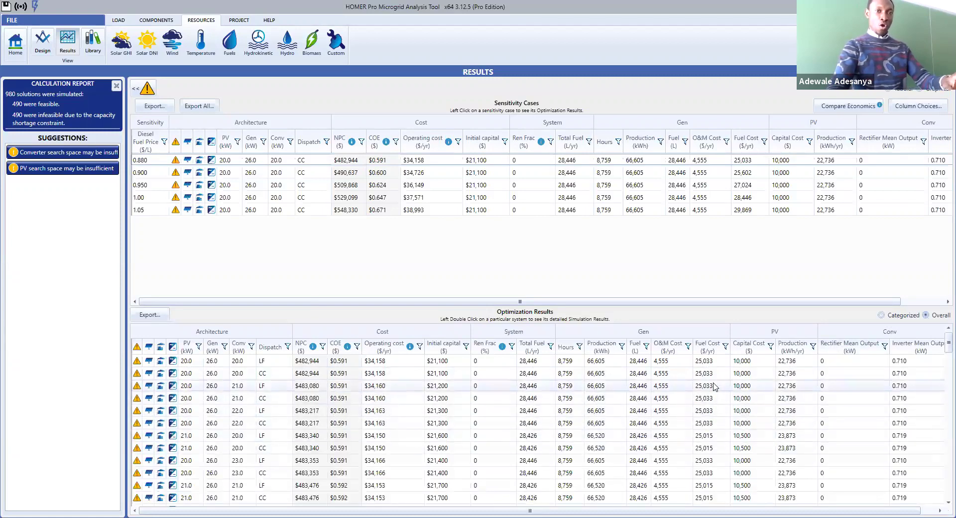
scroll(716, 386, up, 5)
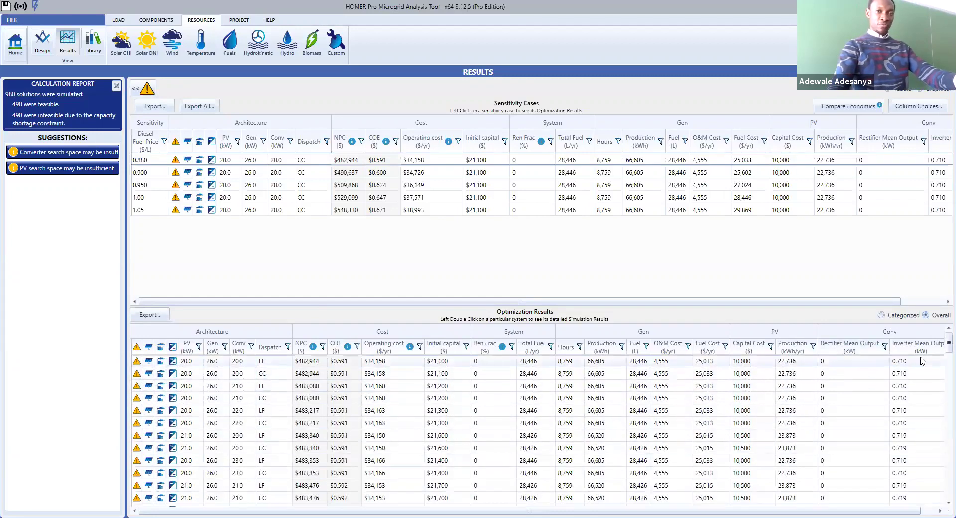
scroll(943, 376, down, 5)
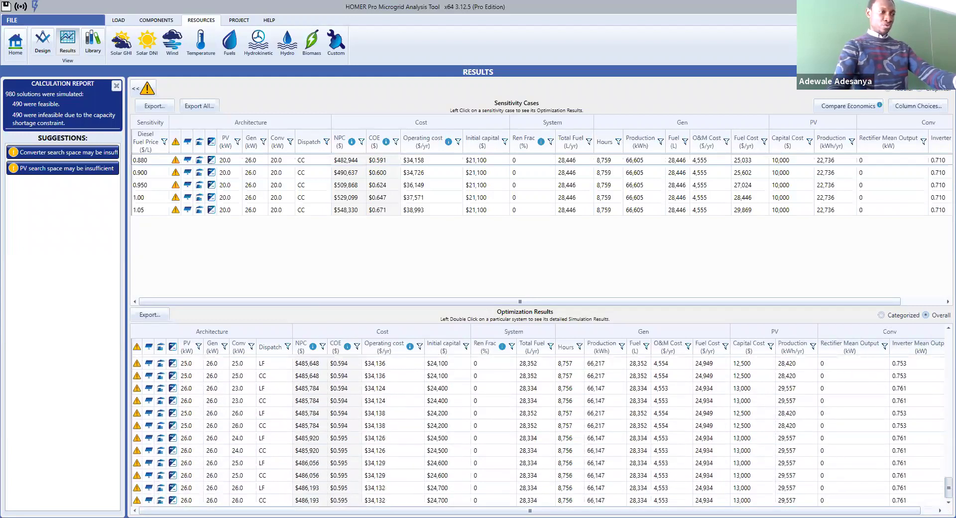
drag(947, 489, 944, 346)
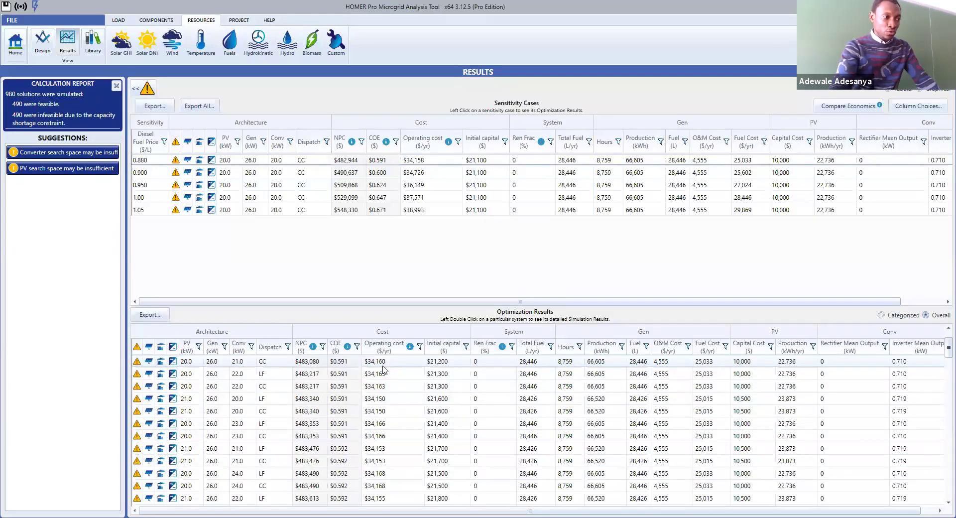
Open the simulation details of the 20 kW PV, 26 kW generator, 21 kW converter system and examine its cost summary and discounted cash flow.
double_click(418, 361)
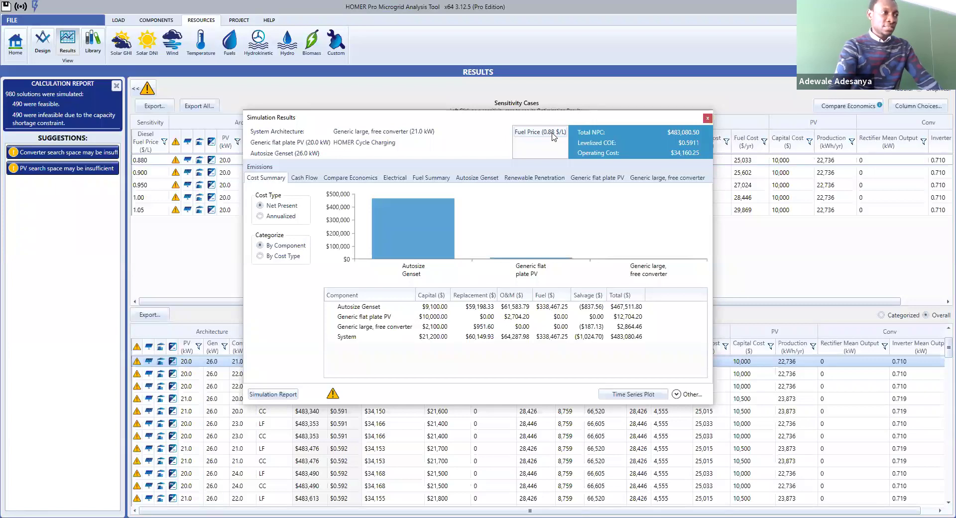
click(304, 178)
mouse_move(376, 268)
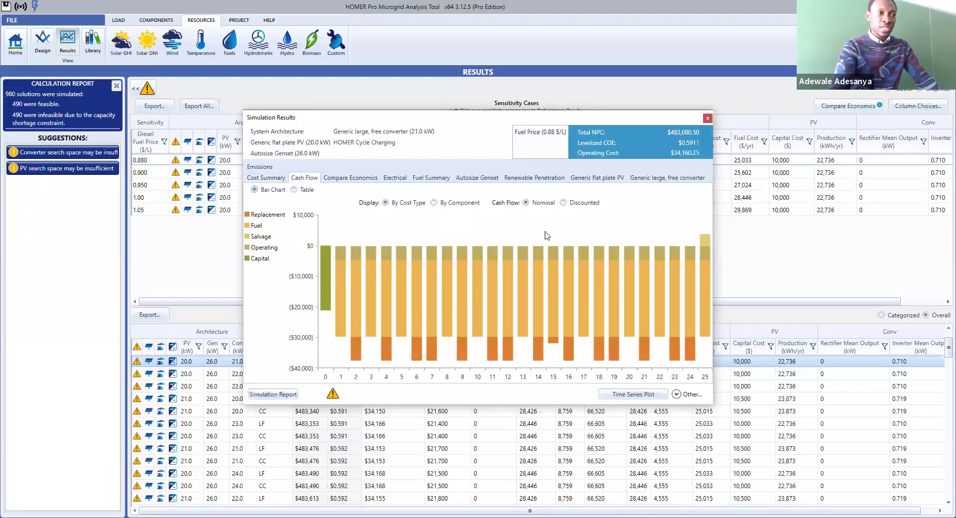
click(563, 204)
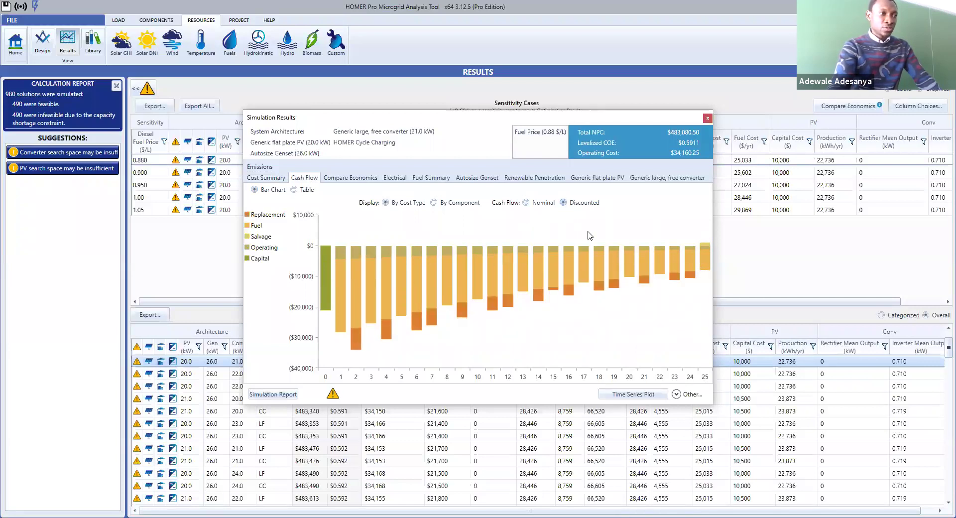
Examine the system's electrical production and consumption, diesel fuel summary and Autosize Genset operating results.
click(403, 182)
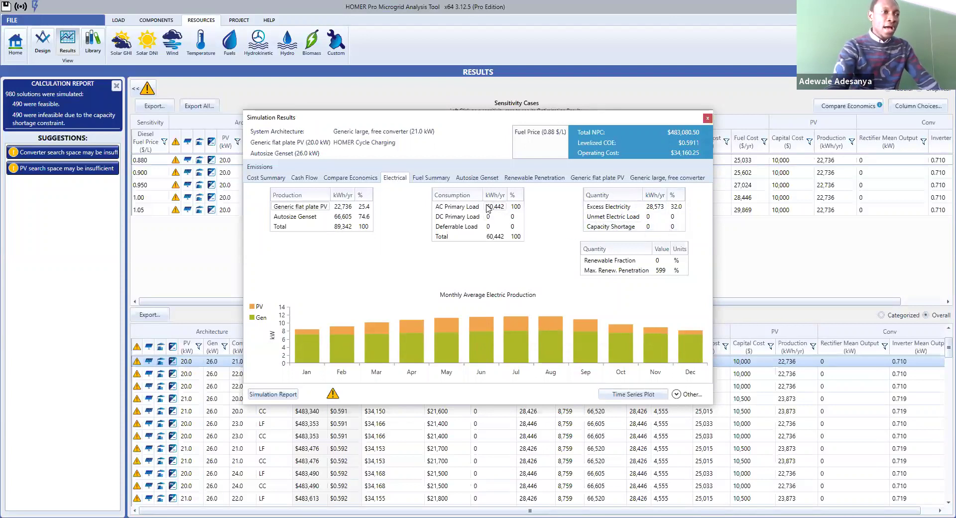
click(431, 178)
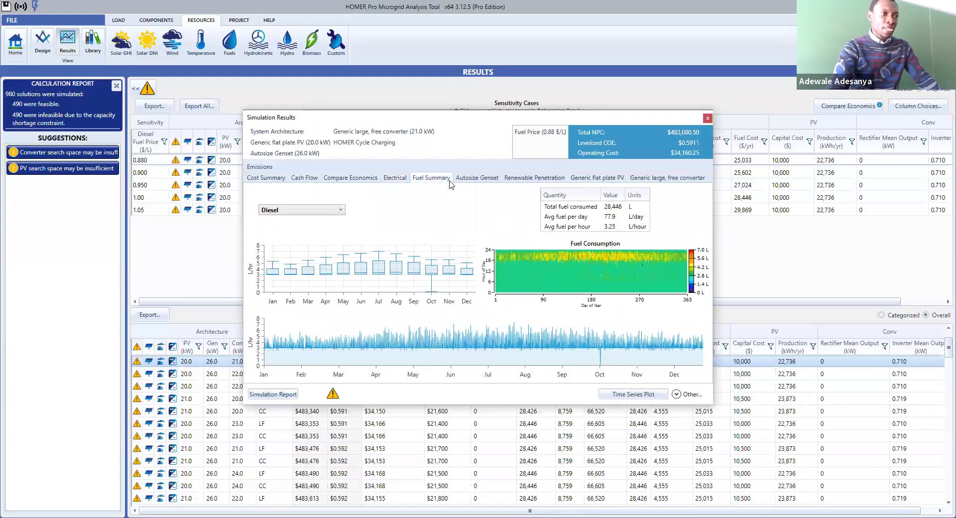
click(477, 178)
scroll(382, 227, down, 1)
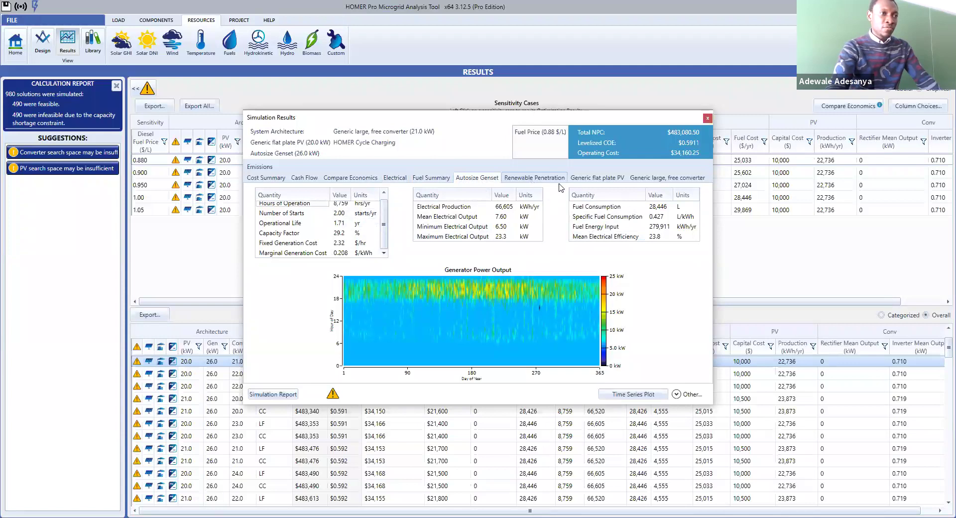
Examine the system's renewable penetration metrics and the converter and flat plate PV output results.
click(532, 183)
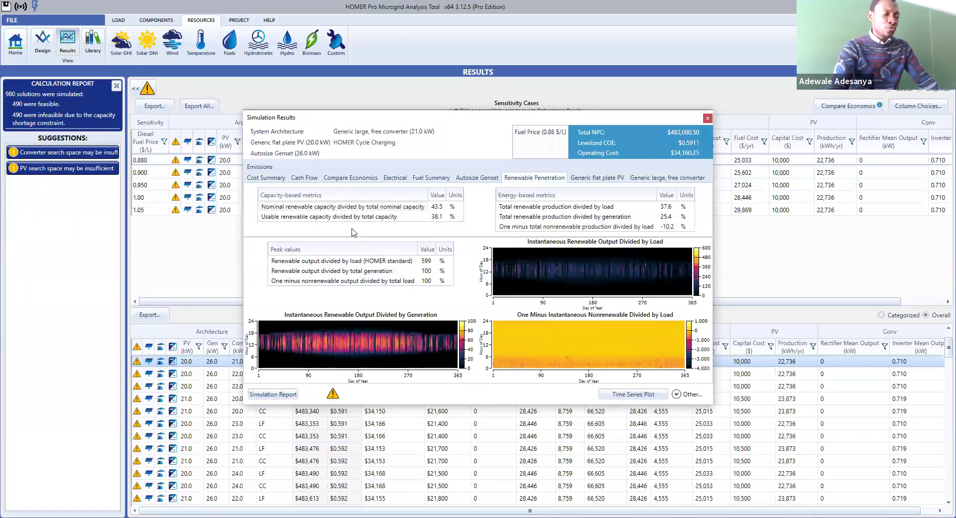
mouse_move(351, 219)
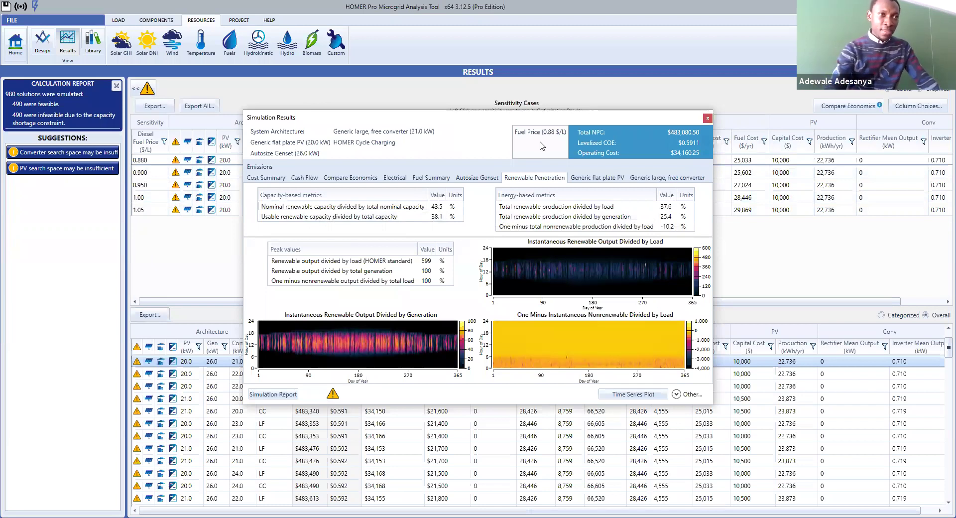
click(650, 179)
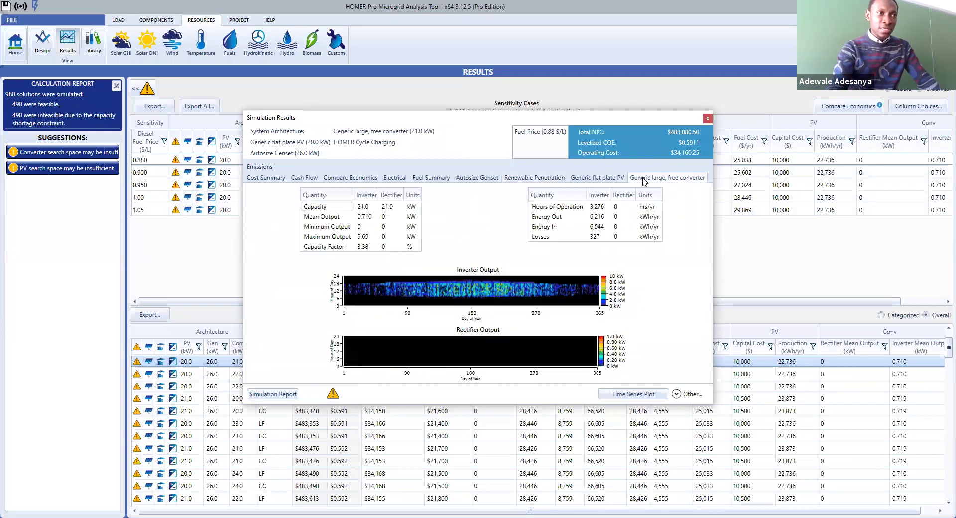
click(601, 180)
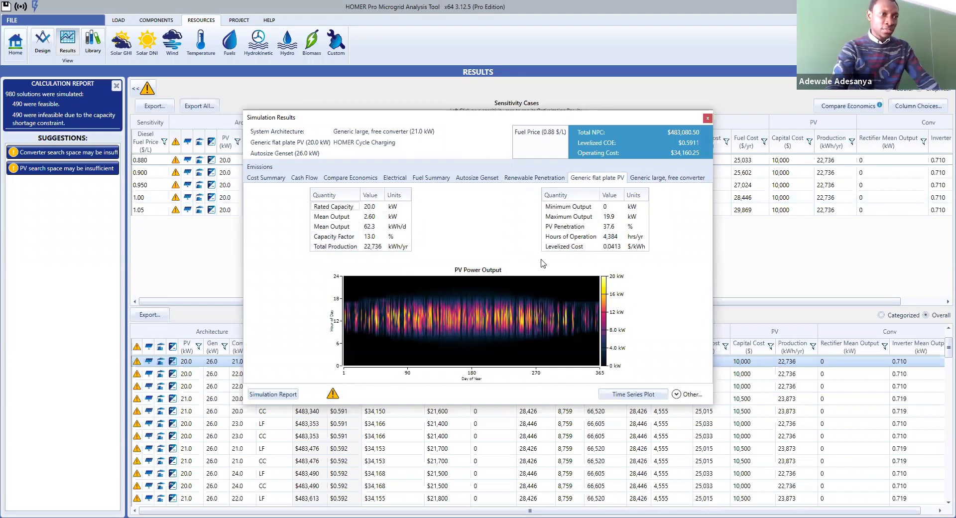
Revisit the cost summary and cash flow, compare the system's economics with the base case, and close the simulation results.
click(275, 179)
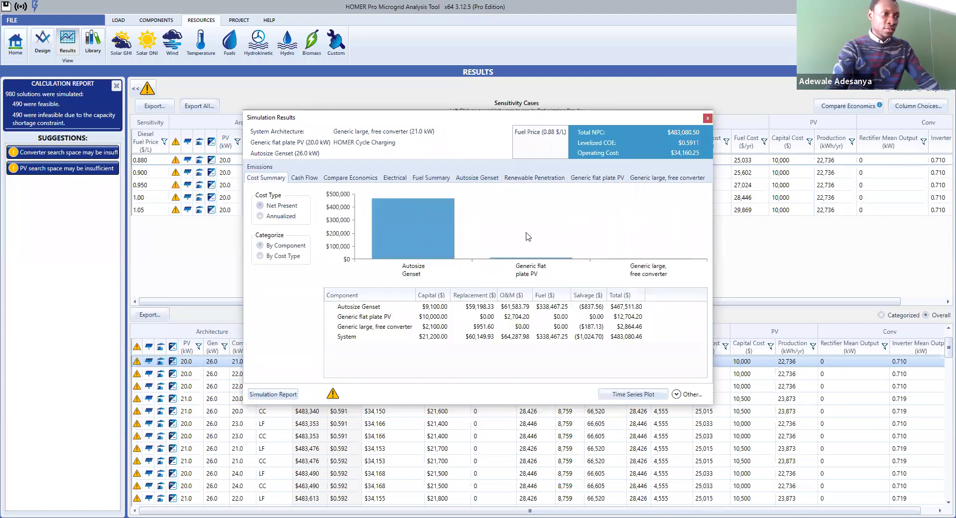
click(311, 180)
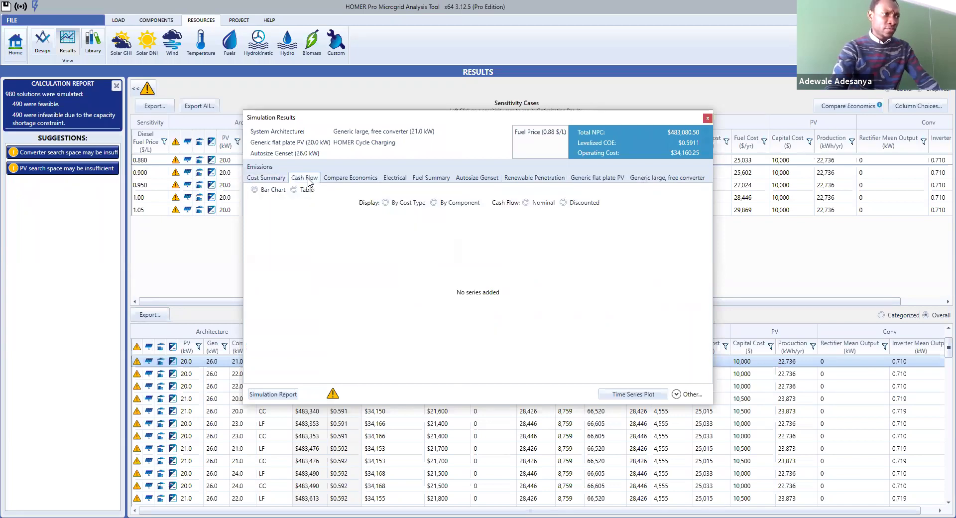
click(338, 182)
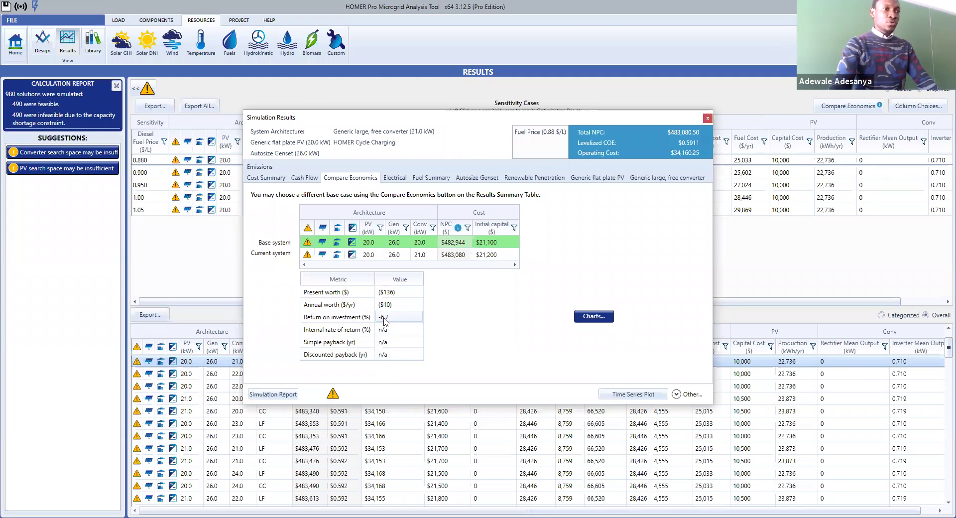
click(708, 118)
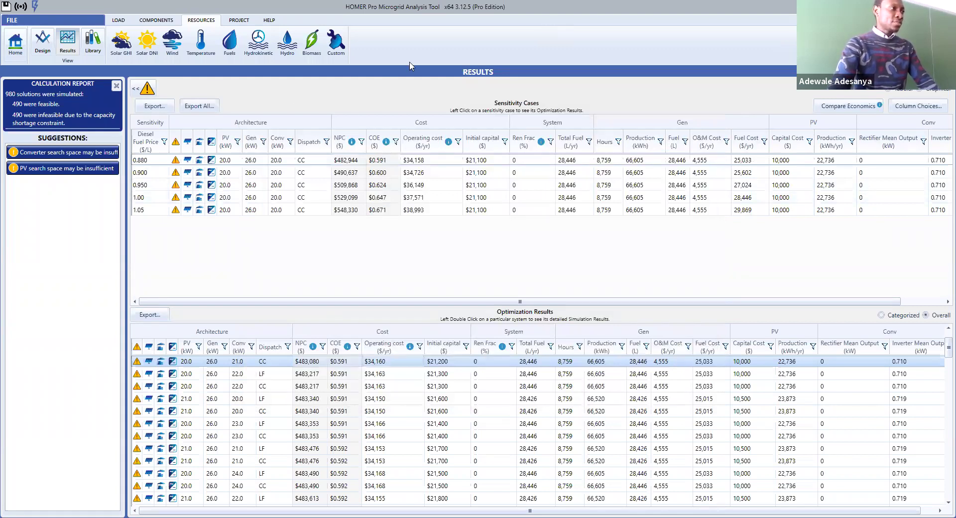
Return to the microgrid design and review the generator, electric load, PV and converter settings.
click(40, 49)
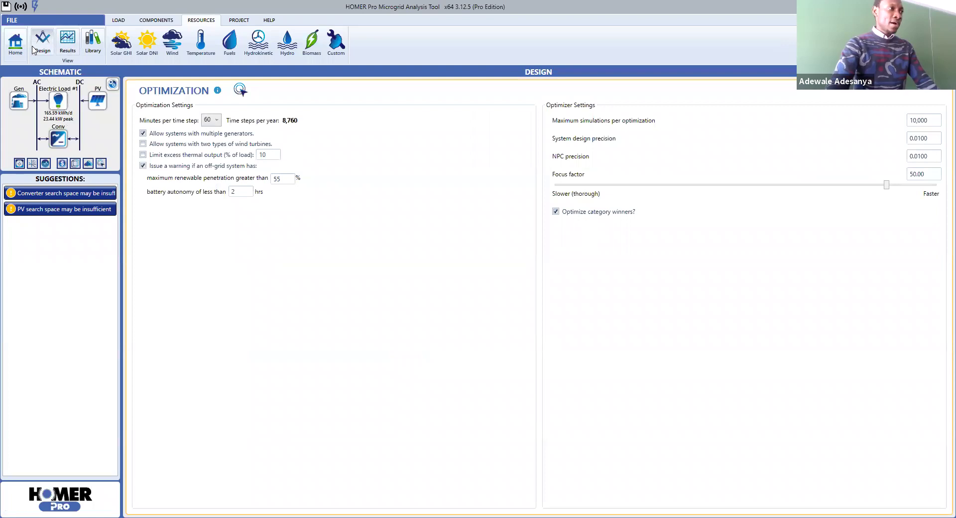
click(20, 105)
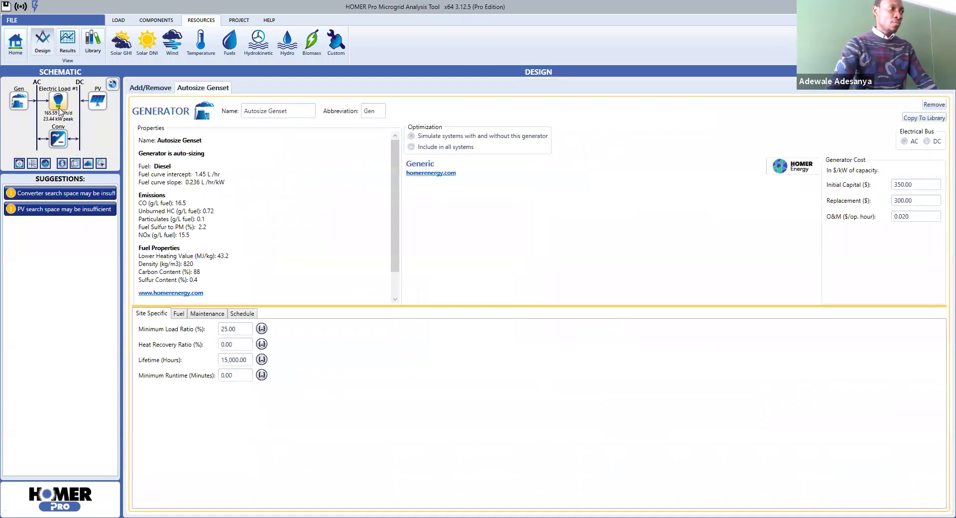
click(59, 102)
click(98, 101)
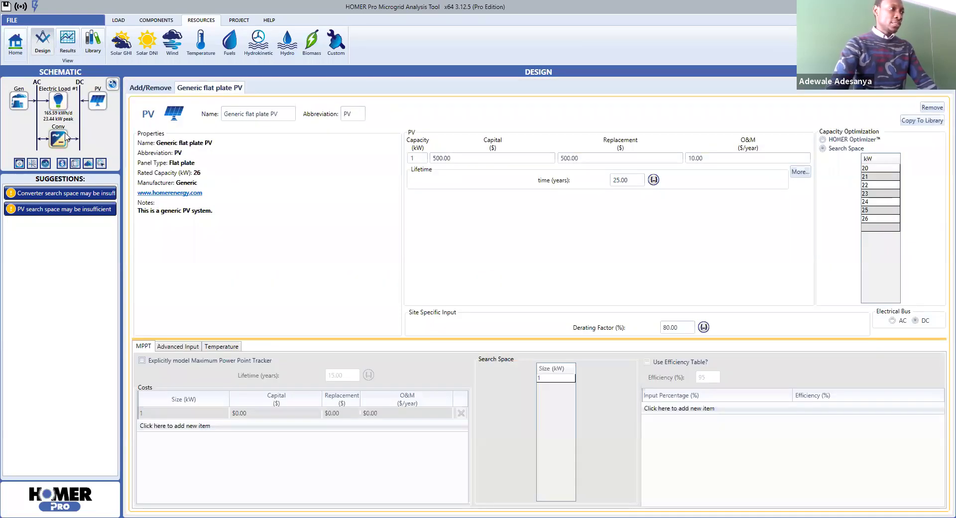
click(59, 139)
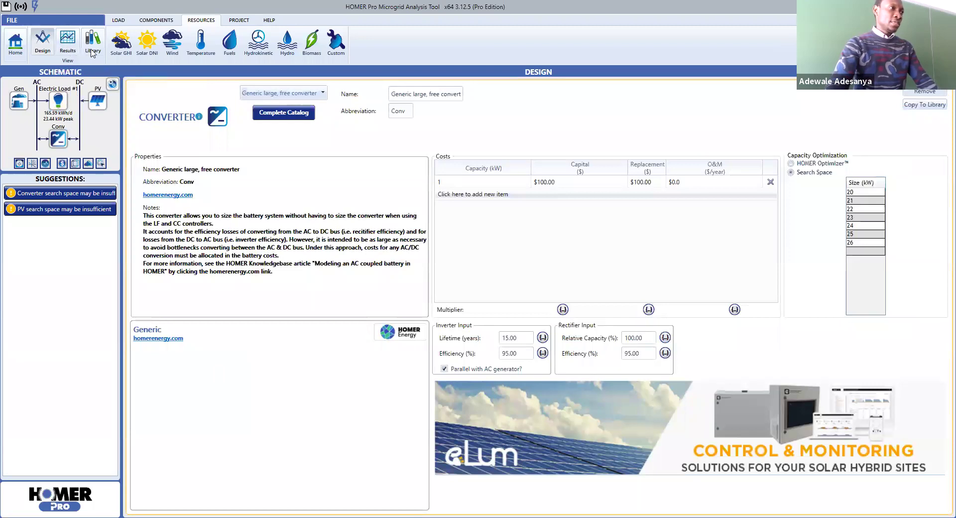